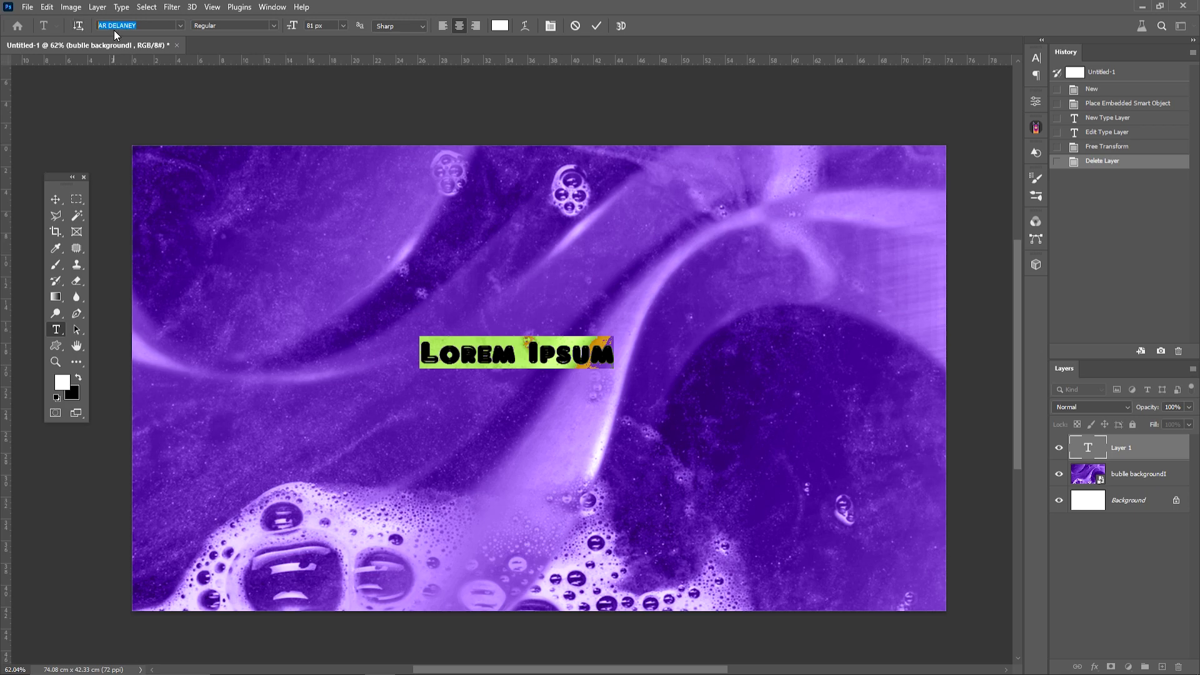
# Set the Lorem Ipsum text's font to BubbleGum and scale it up to about 342% so it spans most of the canvas
pyautogui.write('bu')
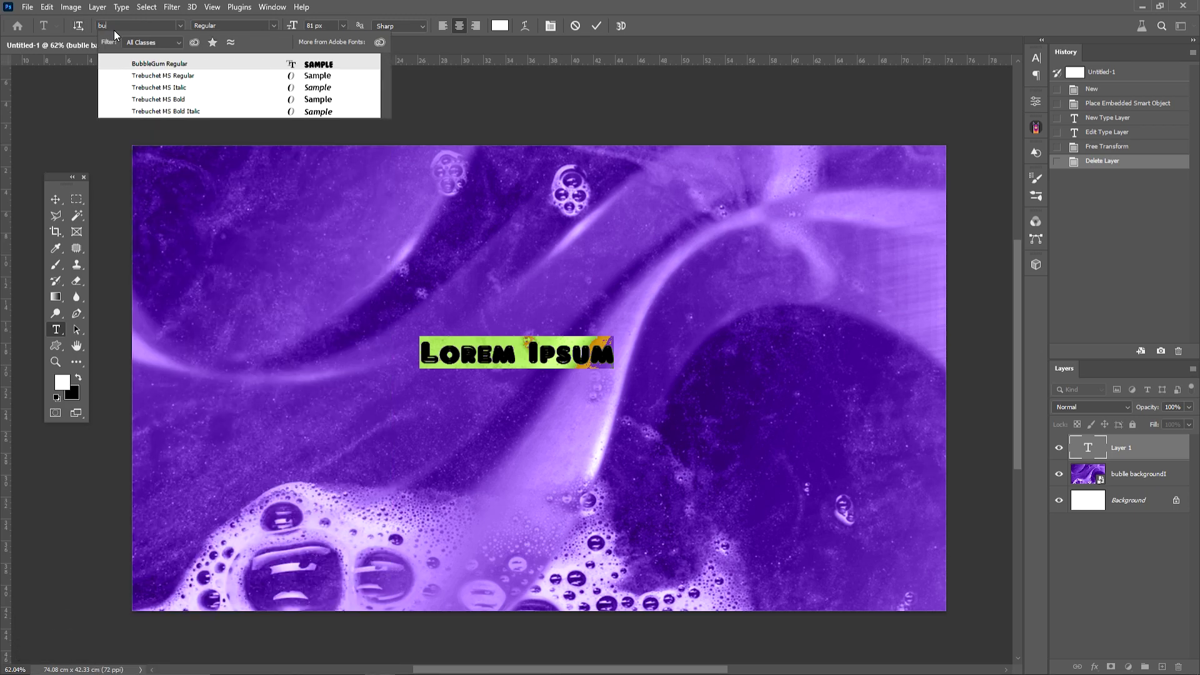
pyautogui.click(160, 63)
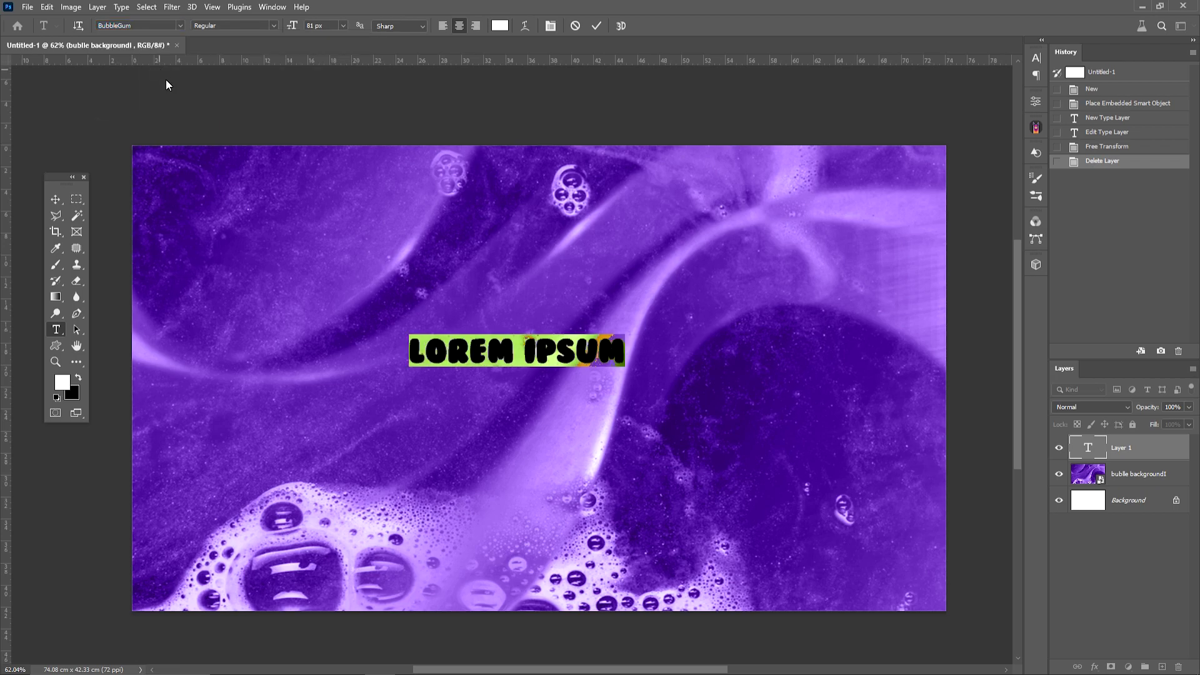
pyautogui.click(56, 199)
pyautogui.moveTo(622, 333); pyautogui.dragTo(889, 207)
pyautogui.moveTo(697, 369)
pyautogui.mouseDown()
pyautogui.moveTo(693, 400)
pyautogui.moveTo(735, 382)
pyautogui.moveTo(712, 388)
pyautogui.mouseUp()
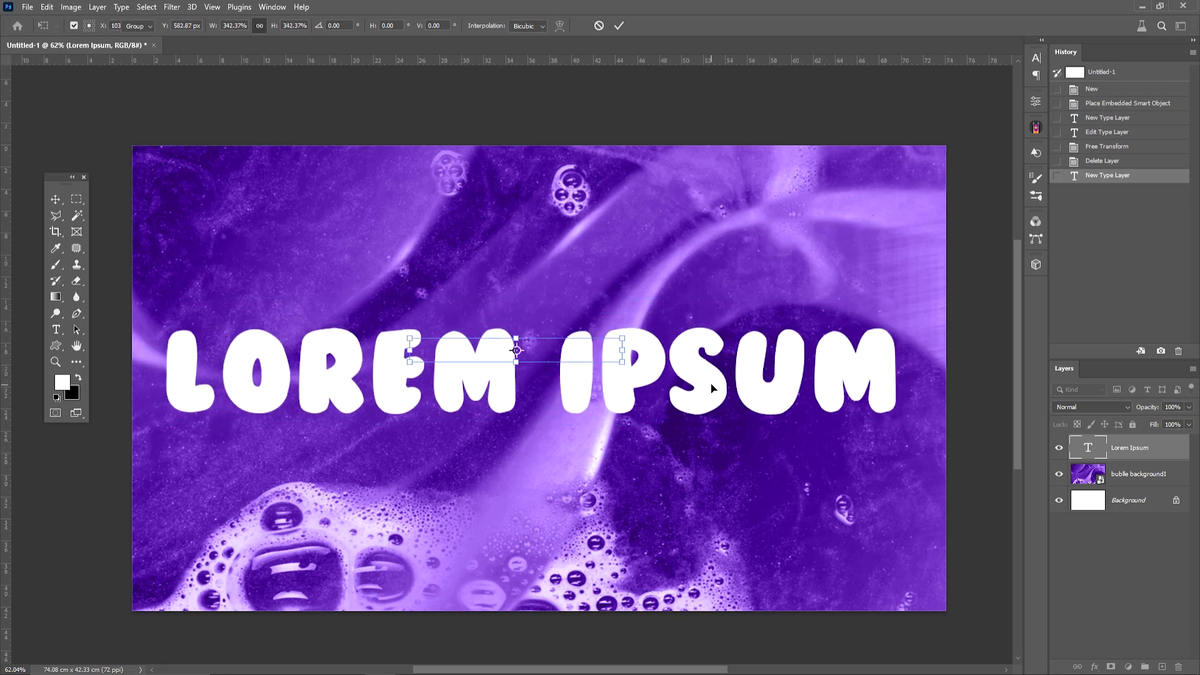
pyautogui.press('Return')
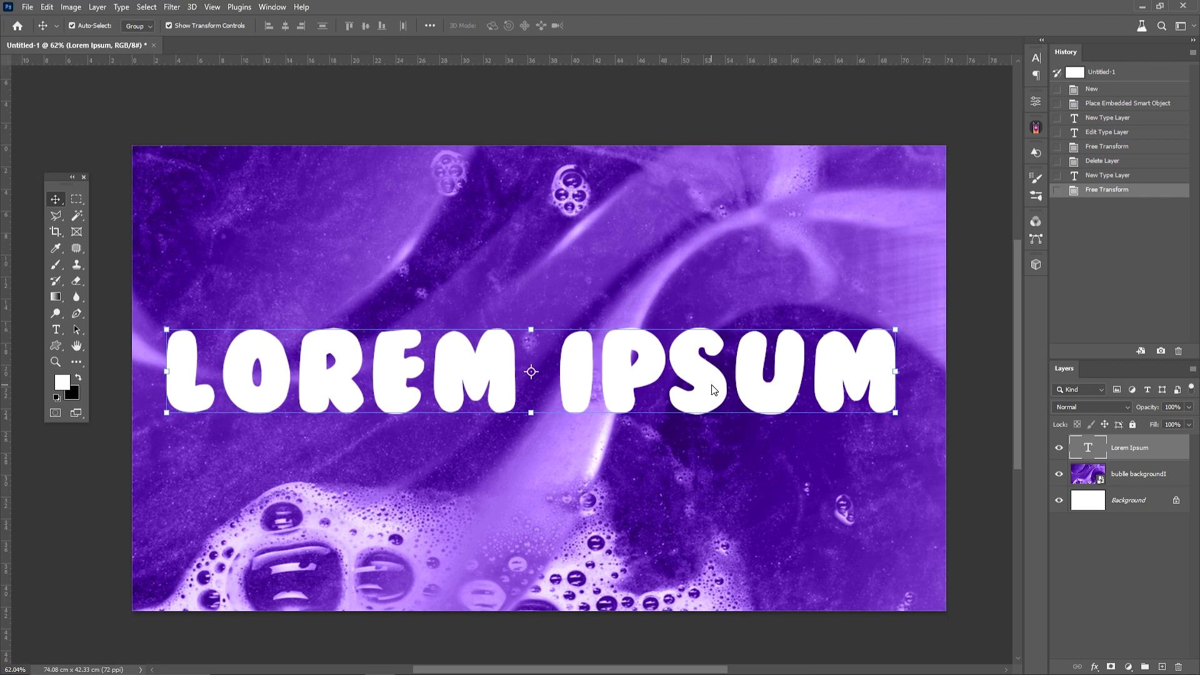
# Replace the Lorem Ipsum placeholder text with "BUBLLE"
pyautogui.doubleClick(721, 372)
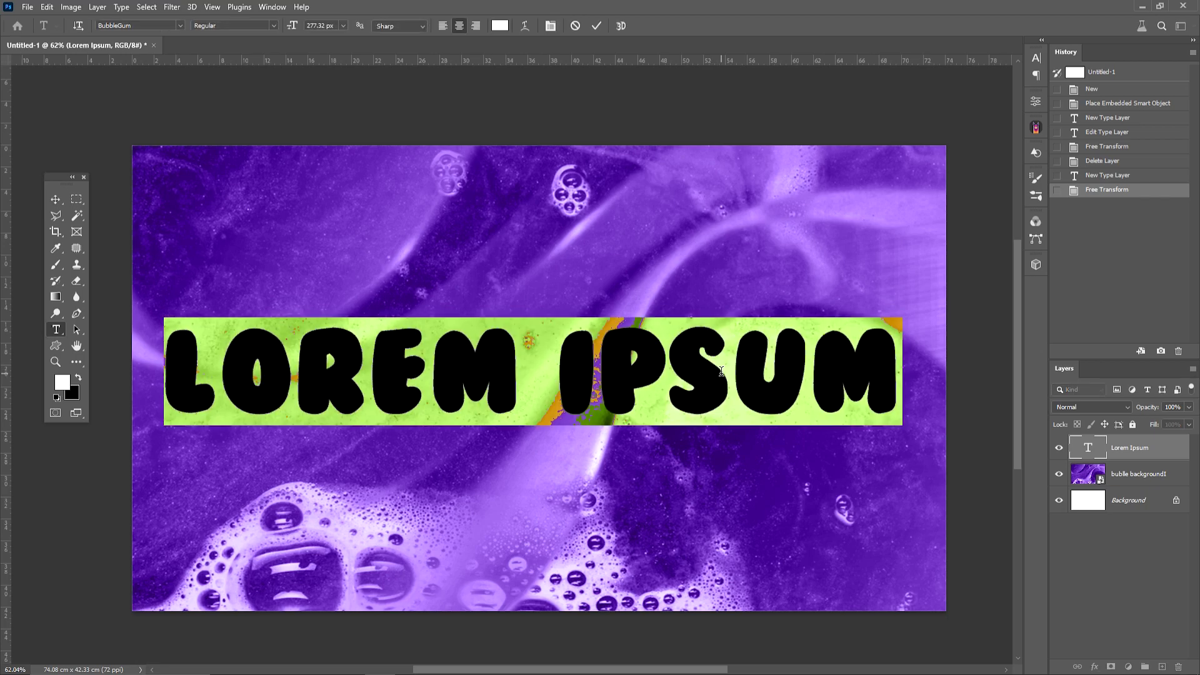
pyautogui.write('B')
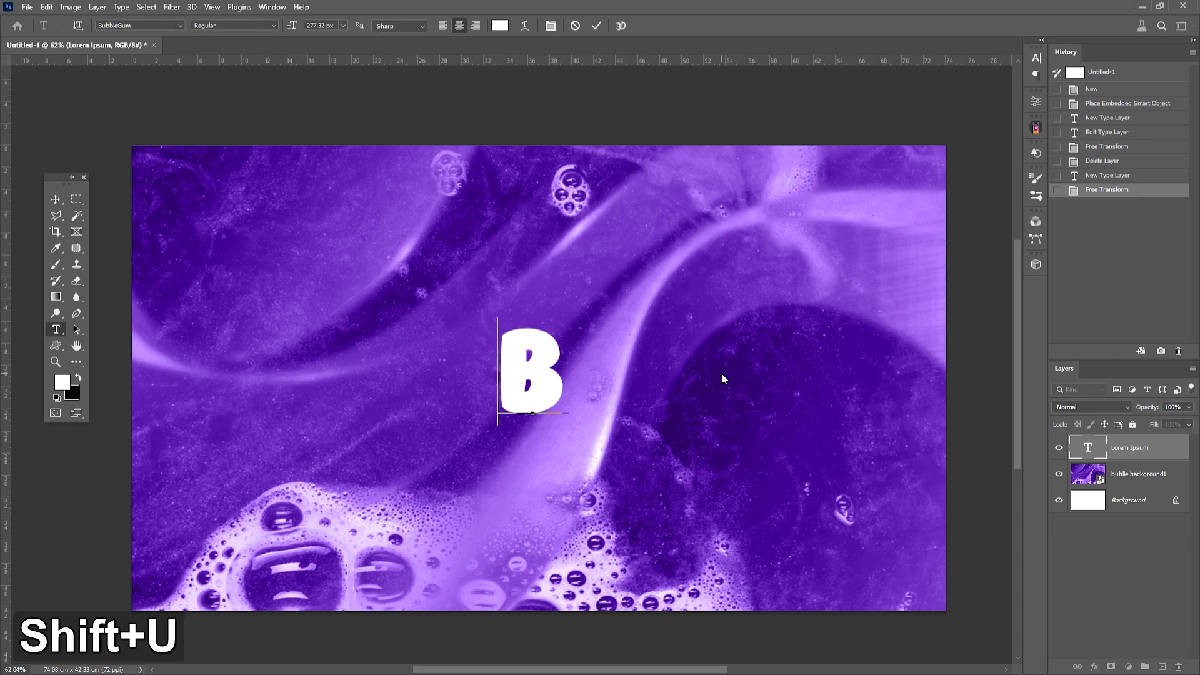
pyautogui.write('U')
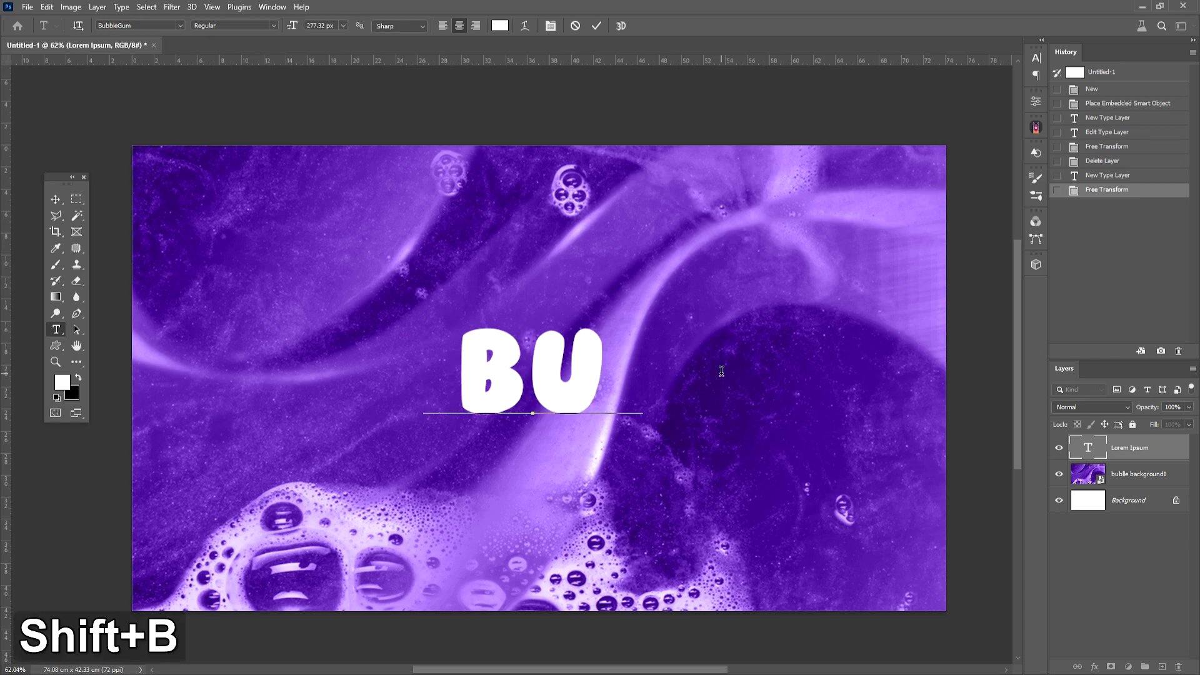
pyautogui.write('BLL')
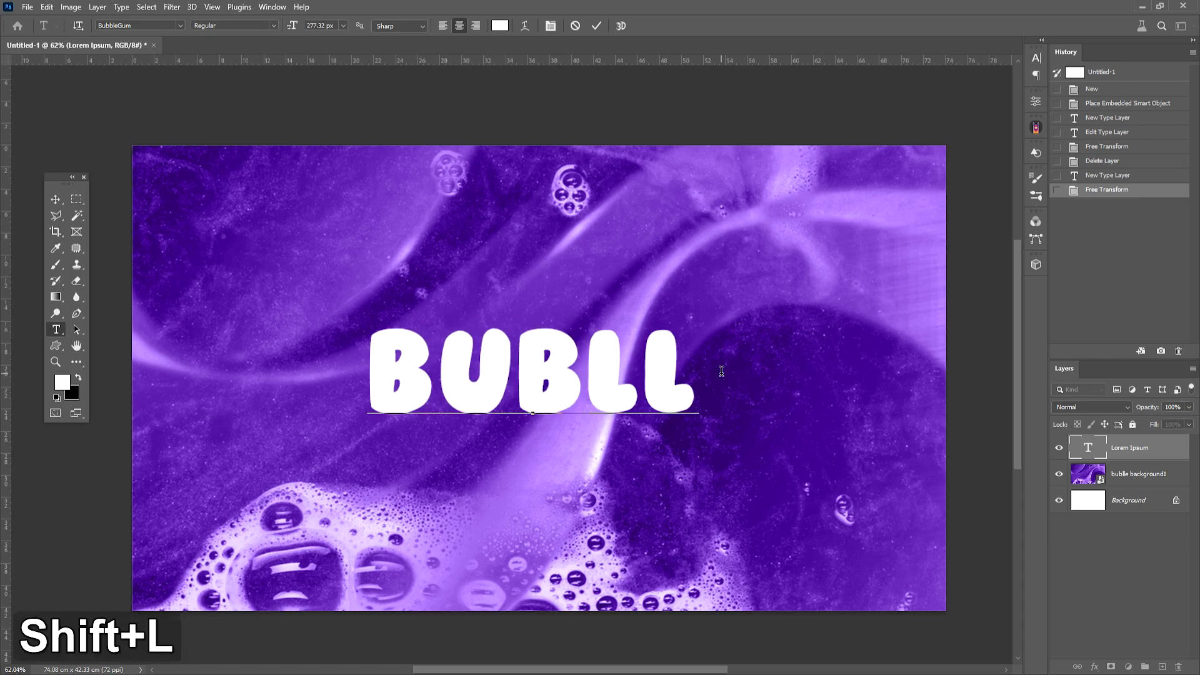
pyautogui.write('E')
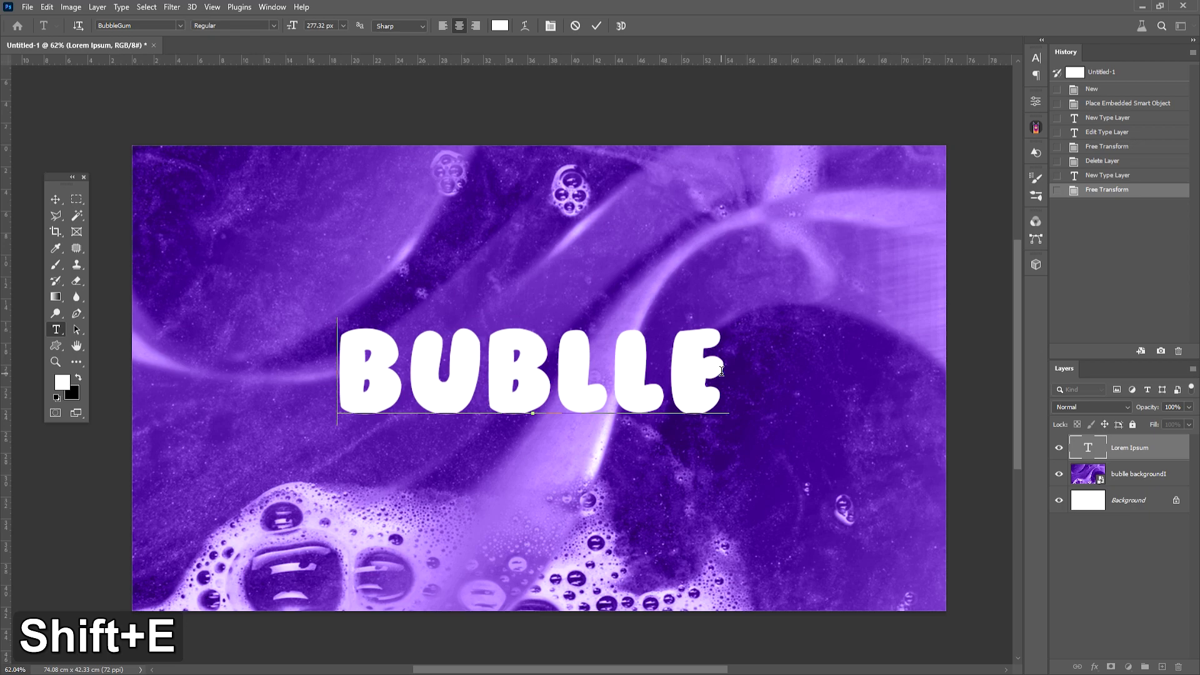
# Scale the BUBLLE text up proportionally about its centre to about 172%
pyautogui.click(56, 200)
pyautogui.hotkey('ctrl', 't')
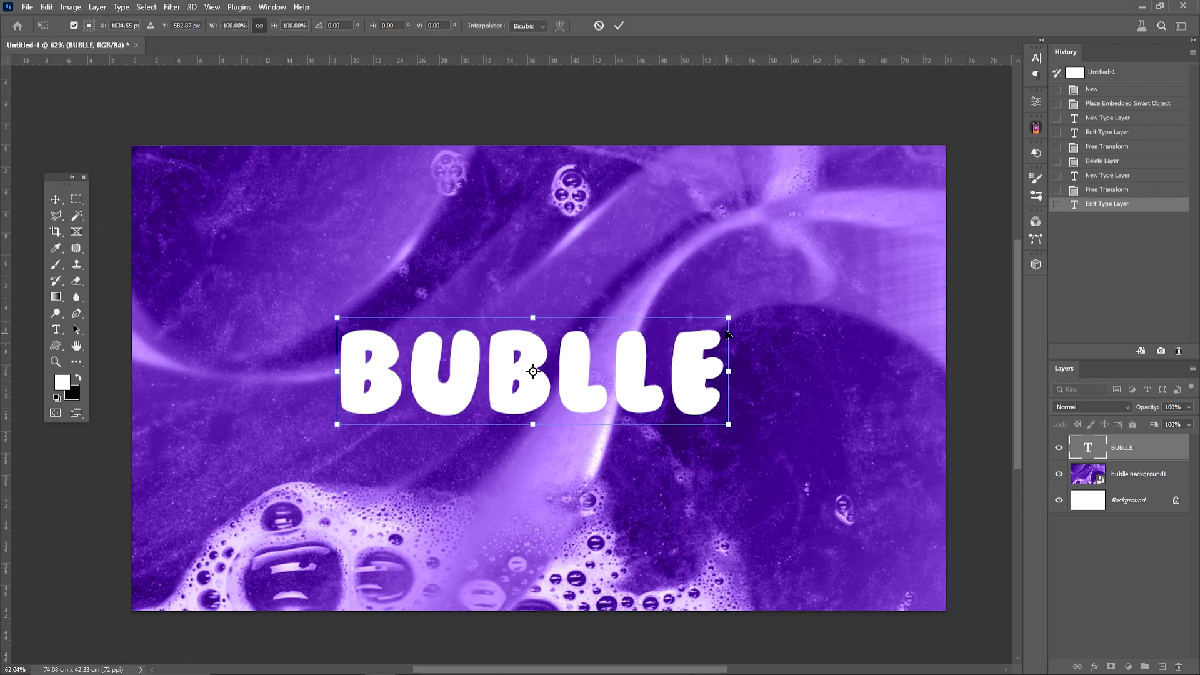
pyautogui.moveTo(729, 319); pyautogui.dragTo(869, 276)
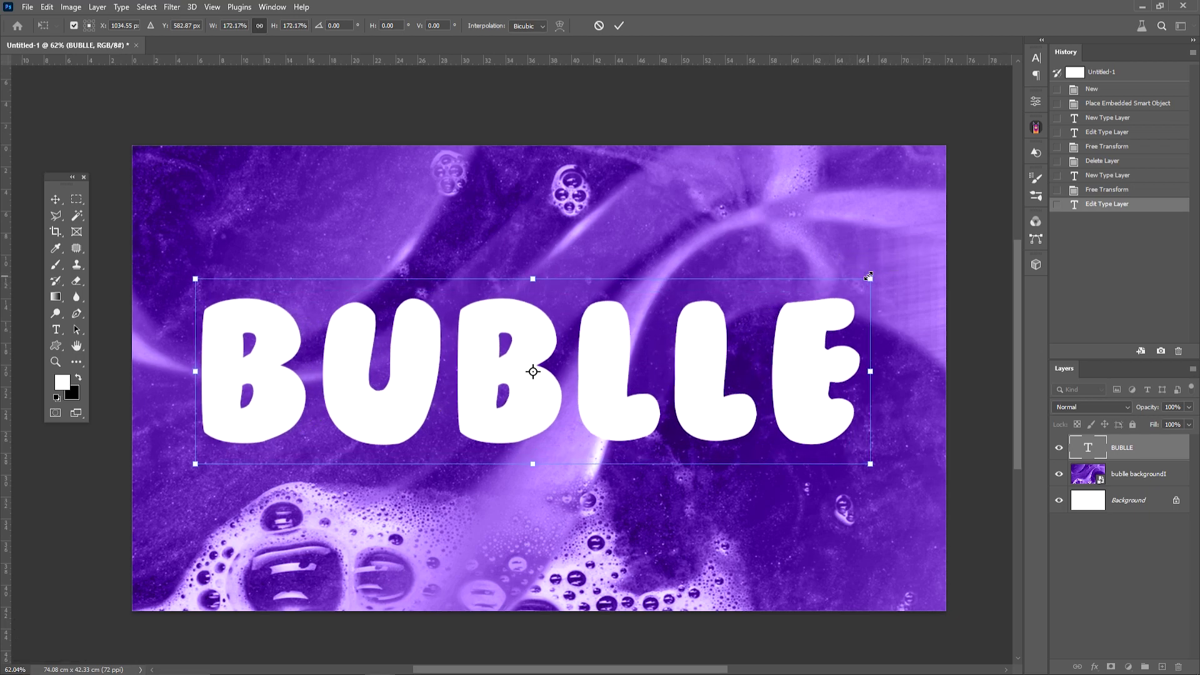
pyautogui.press('Return')
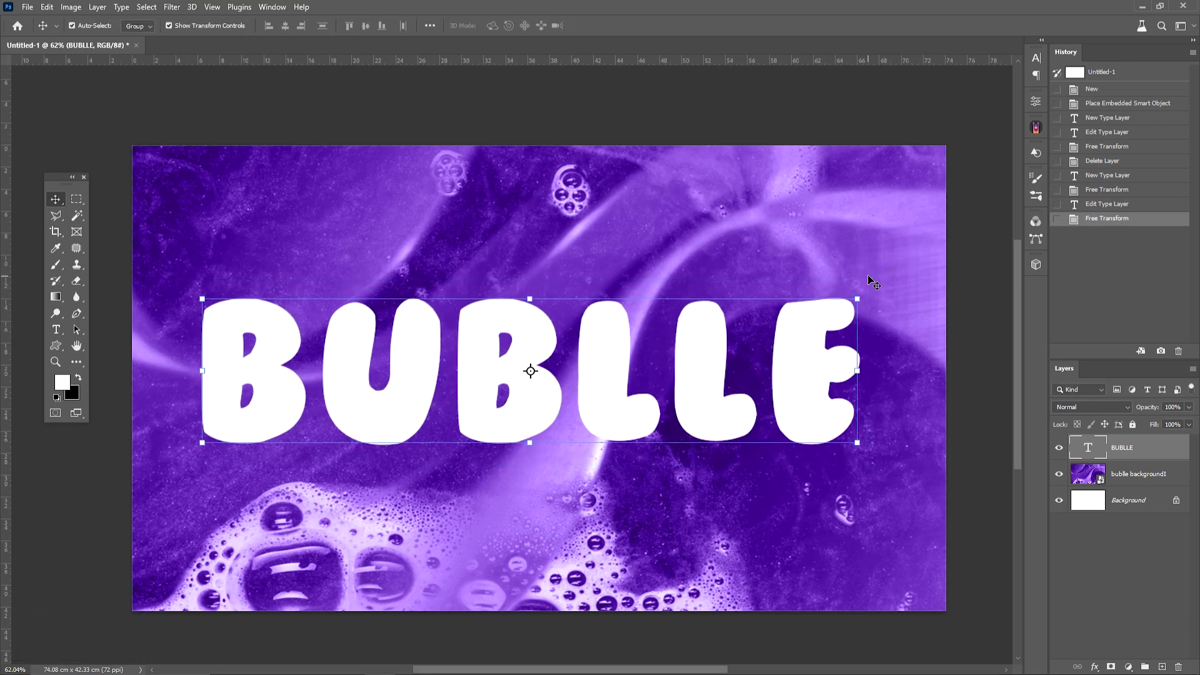
# Convert the BUBLLE text layer to a smart object and duplicate it twice
pyautogui.rightClick(1124, 449)
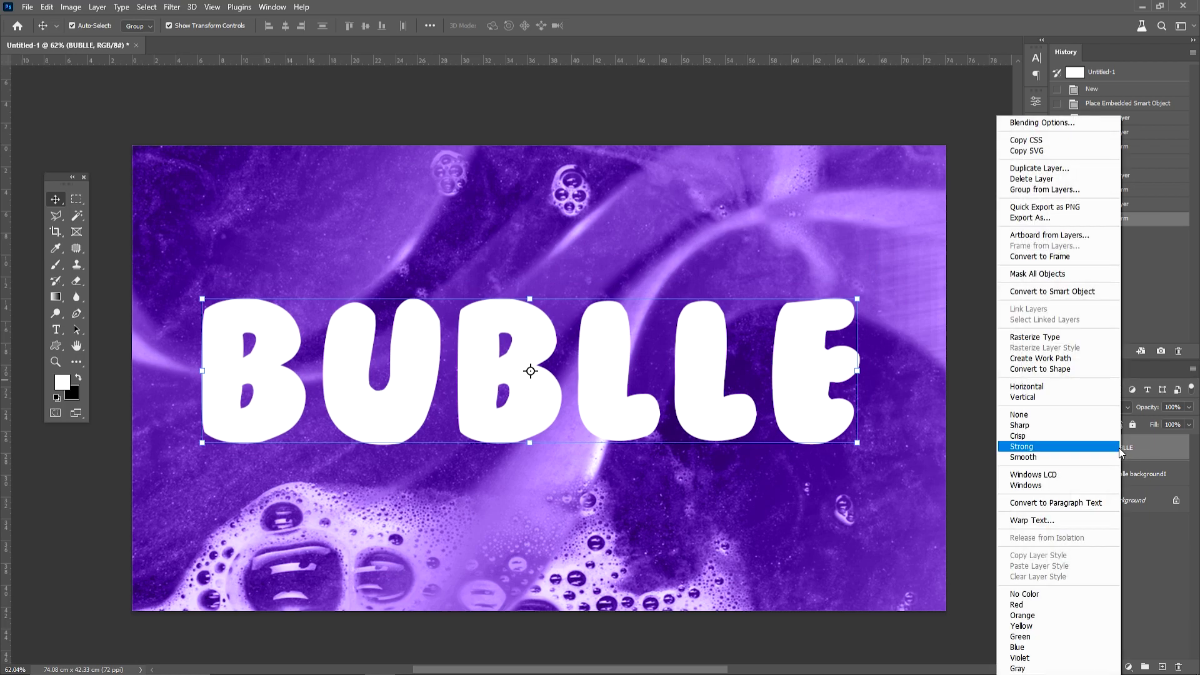
pyautogui.click(1052, 292)
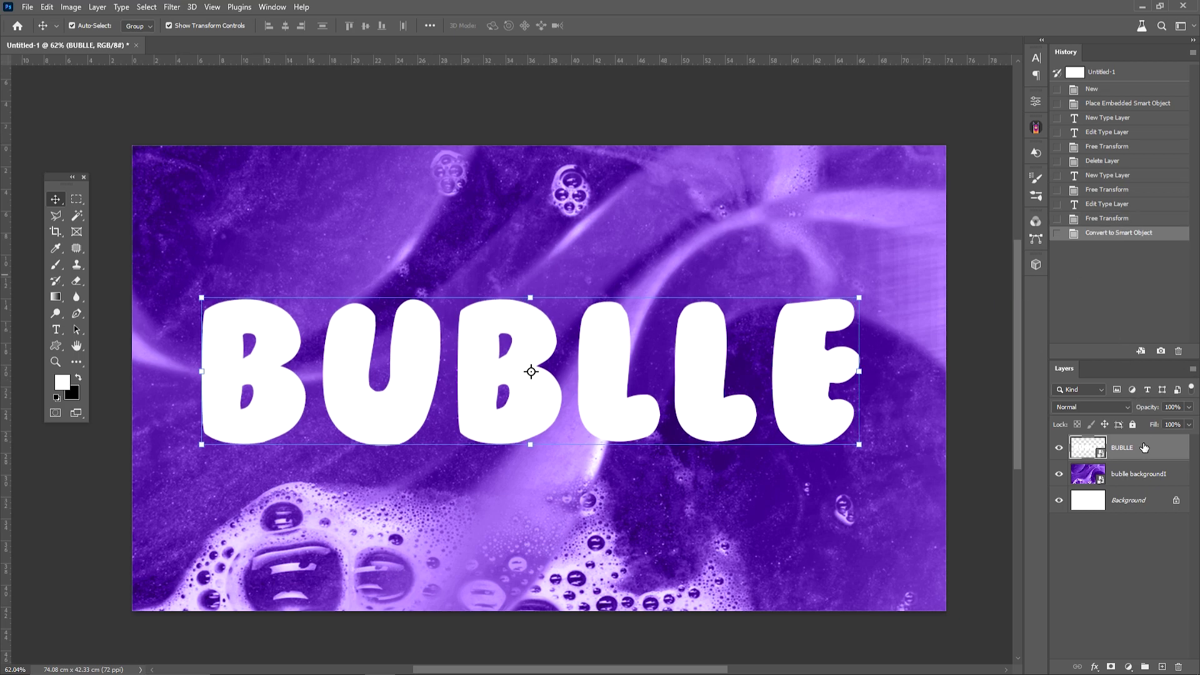
pyautogui.hotkey('ctrl', 'j')
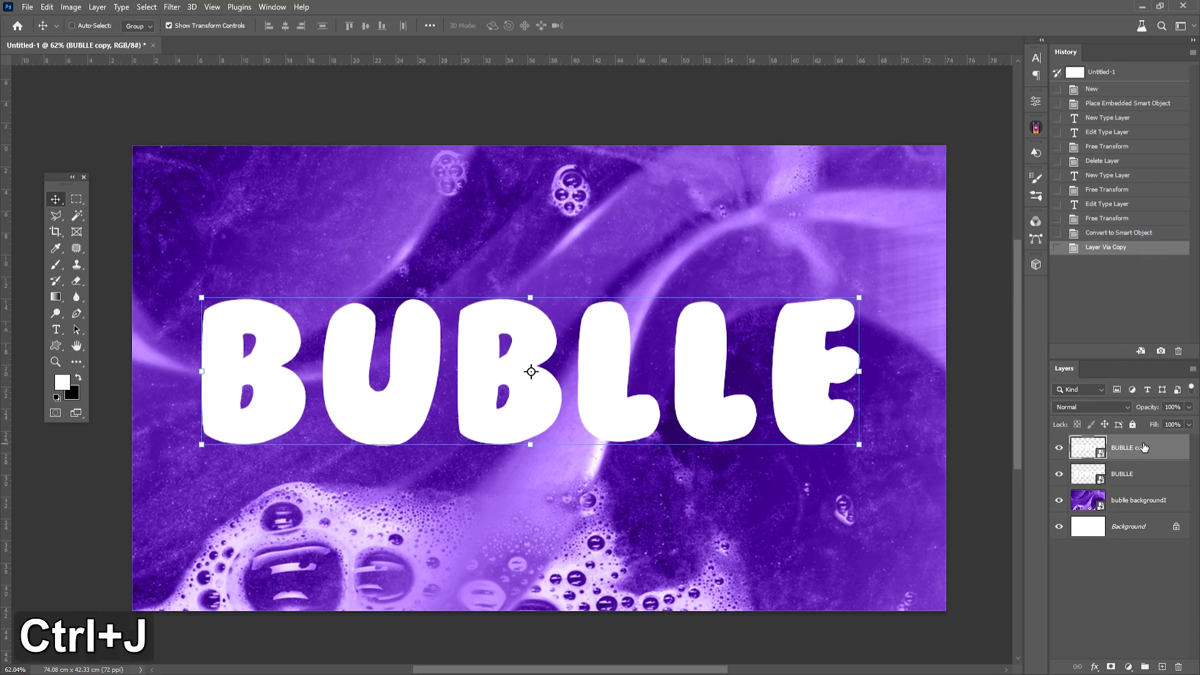
pyautogui.hotkey('ctrl', 'j')
# Rename the three BUBLLE layers 1, 2 and 3 from the lowest to the uppermost
pyautogui.doubleClick(1124, 499)
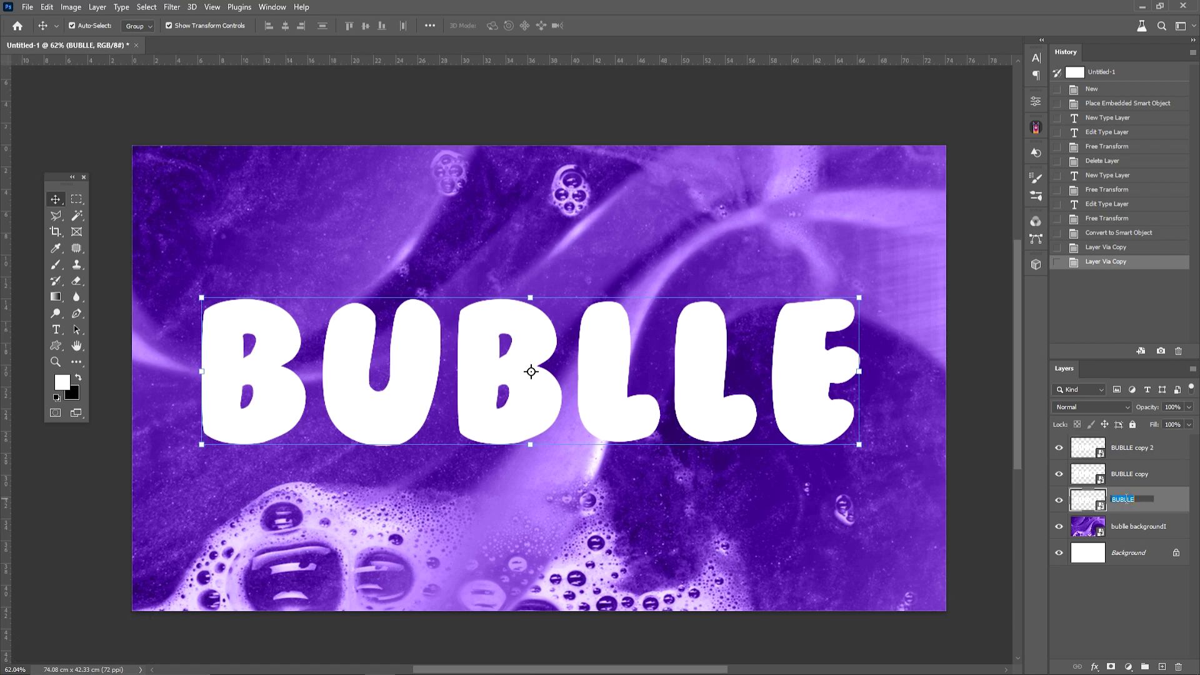
pyautogui.write('1')
pyautogui.press('Return')
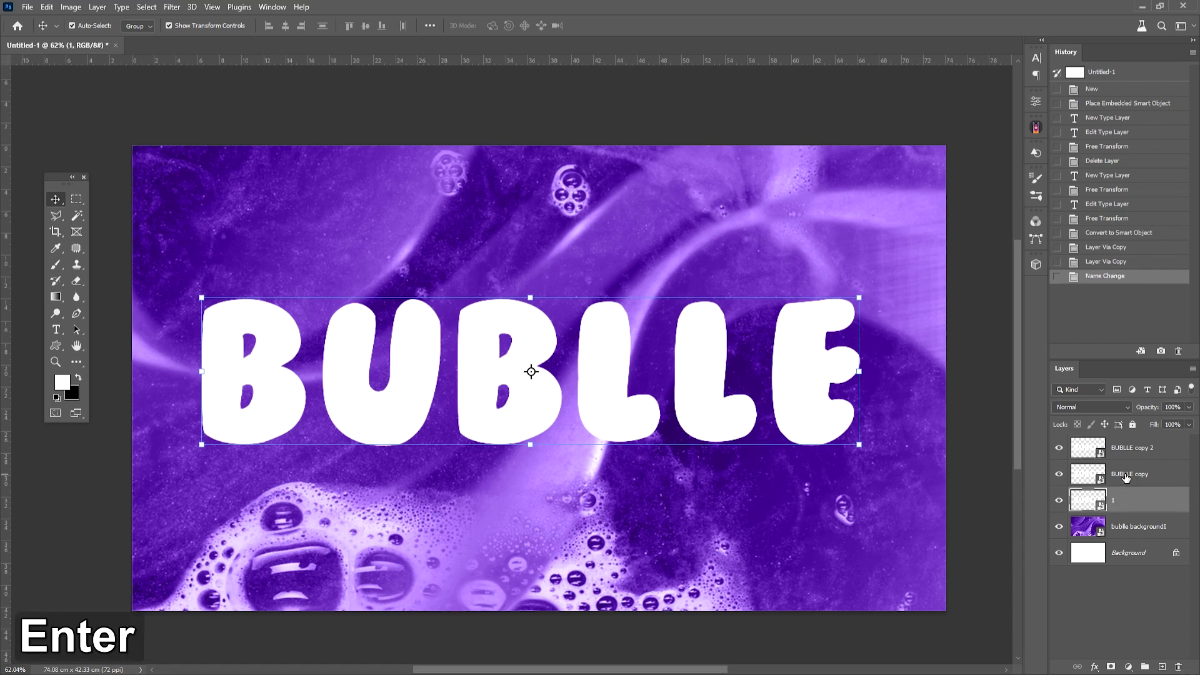
pyautogui.doubleClick(1125, 473)
pyautogui.write('2')
pyautogui.press('Return')
pyautogui.doubleClick(1127, 448)
pyautogui.write('3')
pyautogui.press('Return')
# Reduce the fill of layers 3, 2 and 1 to 0%
pyautogui.click(1189, 425)
pyautogui.moveTo(1184, 440); pyautogui.dragTo(1110, 443)
pyautogui.click(1149, 478)
pyautogui.click(1189, 424)
pyautogui.moveTo(1187, 440); pyautogui.dragTo(1113, 443)
pyautogui.click(1144, 501)
pyautogui.click(1190, 425)
pyautogui.click(1133, 511)
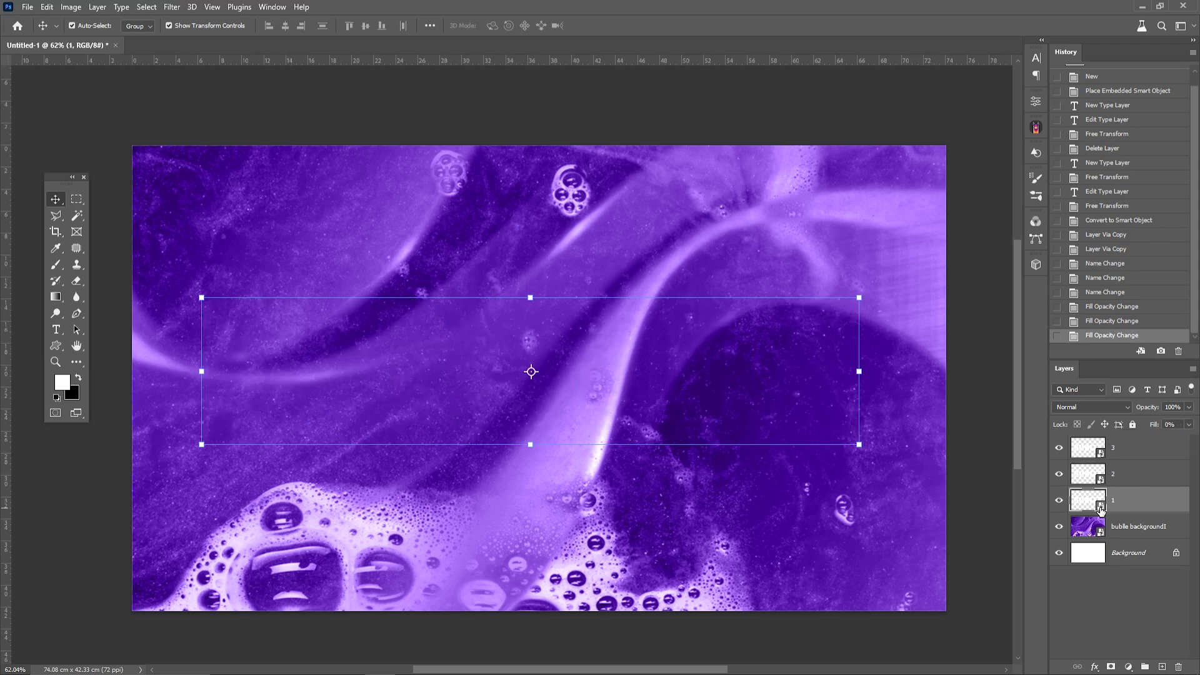
# Add a default Drop Shadow to layer 1 with Multiply blending and 42% opacity
pyautogui.rightClick(1101, 509)
pyautogui.click(1086, 266)
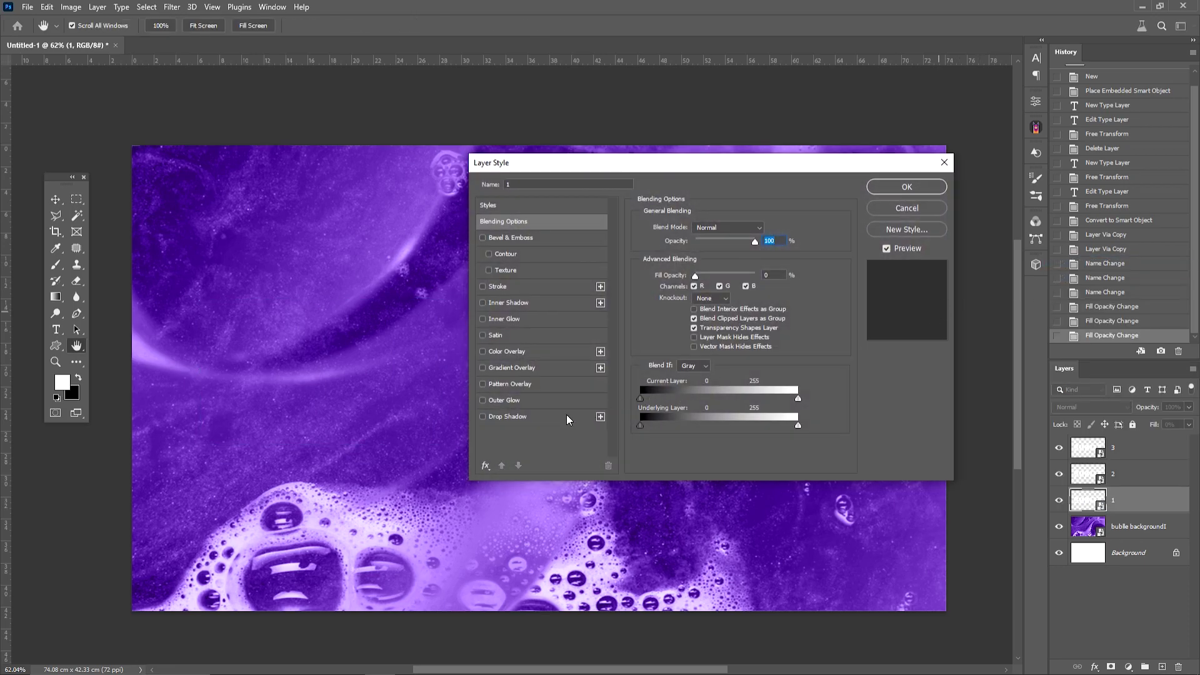
pyautogui.click(569, 418)
pyautogui.click(769, 401)
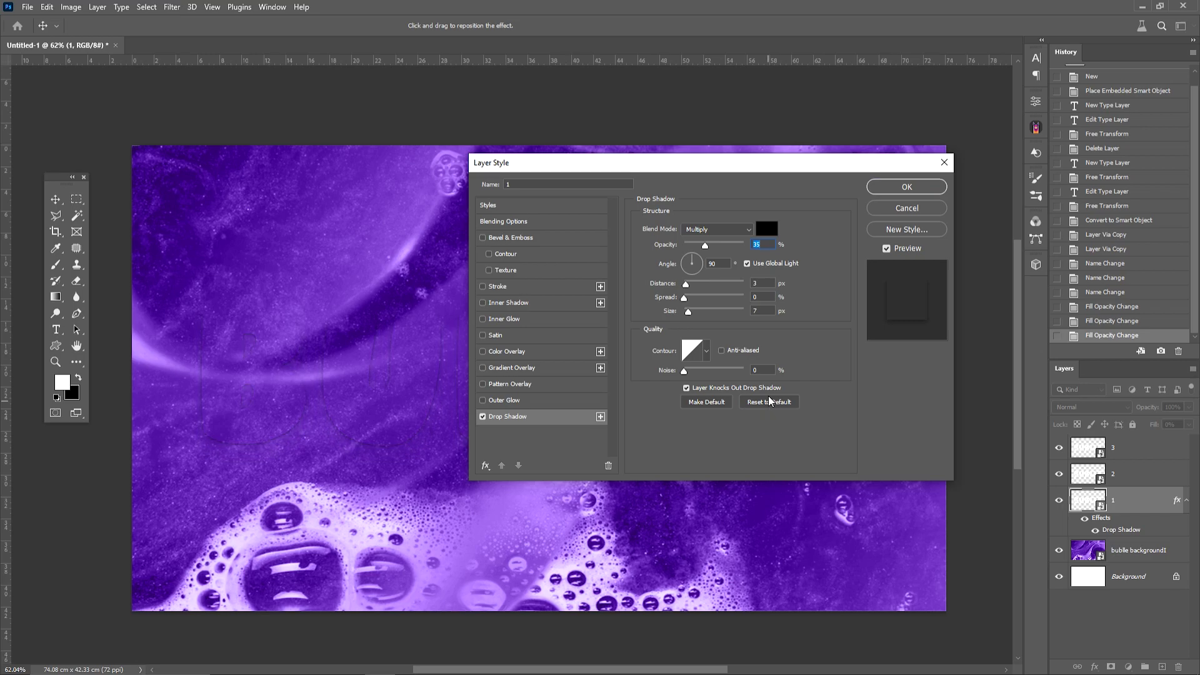
pyautogui.click(717, 229)
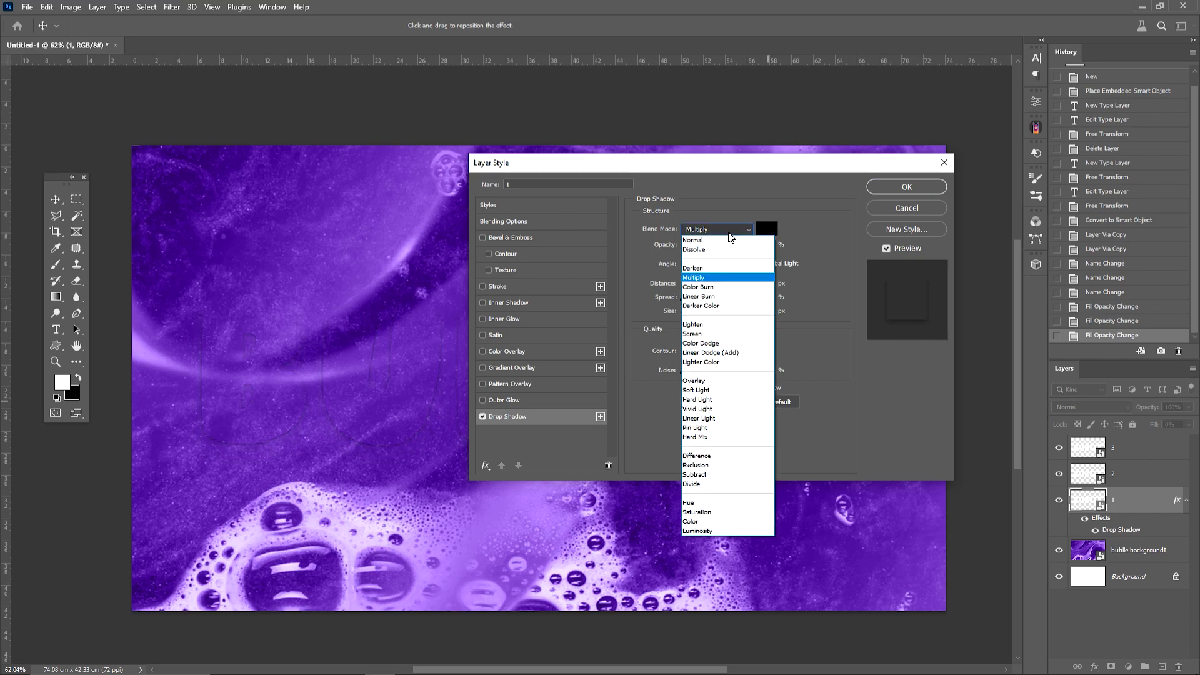
pyautogui.click(729, 278)
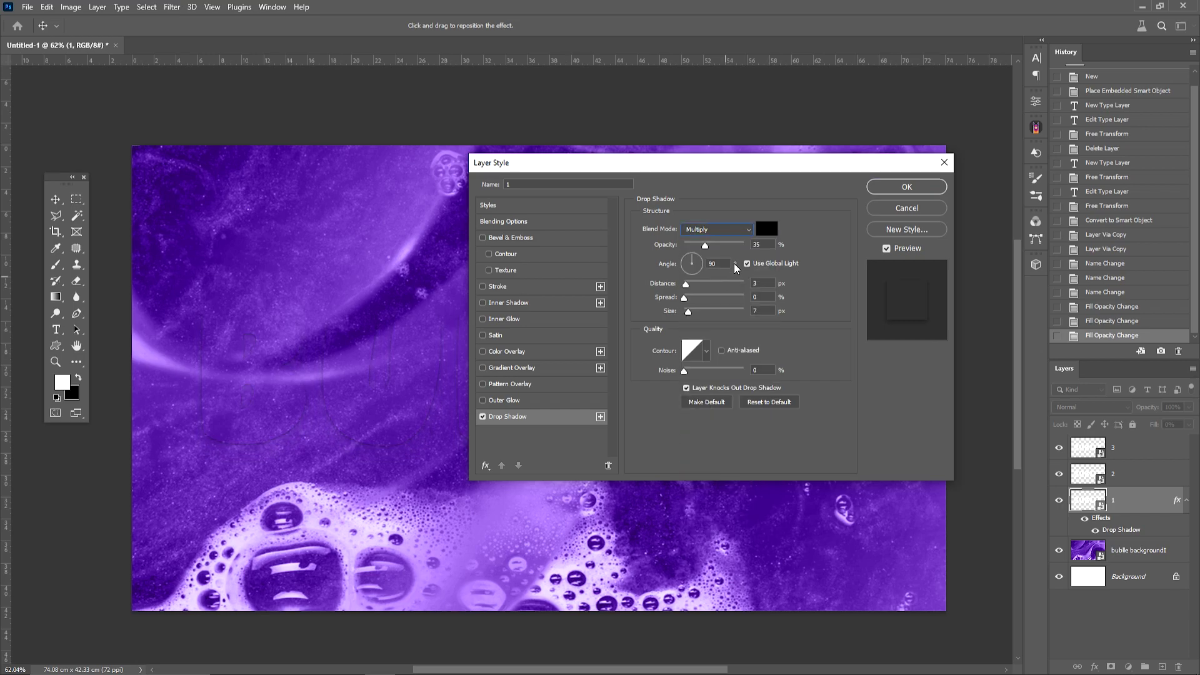
pyautogui.doubleClick(755, 247)
pyautogui.write('42')
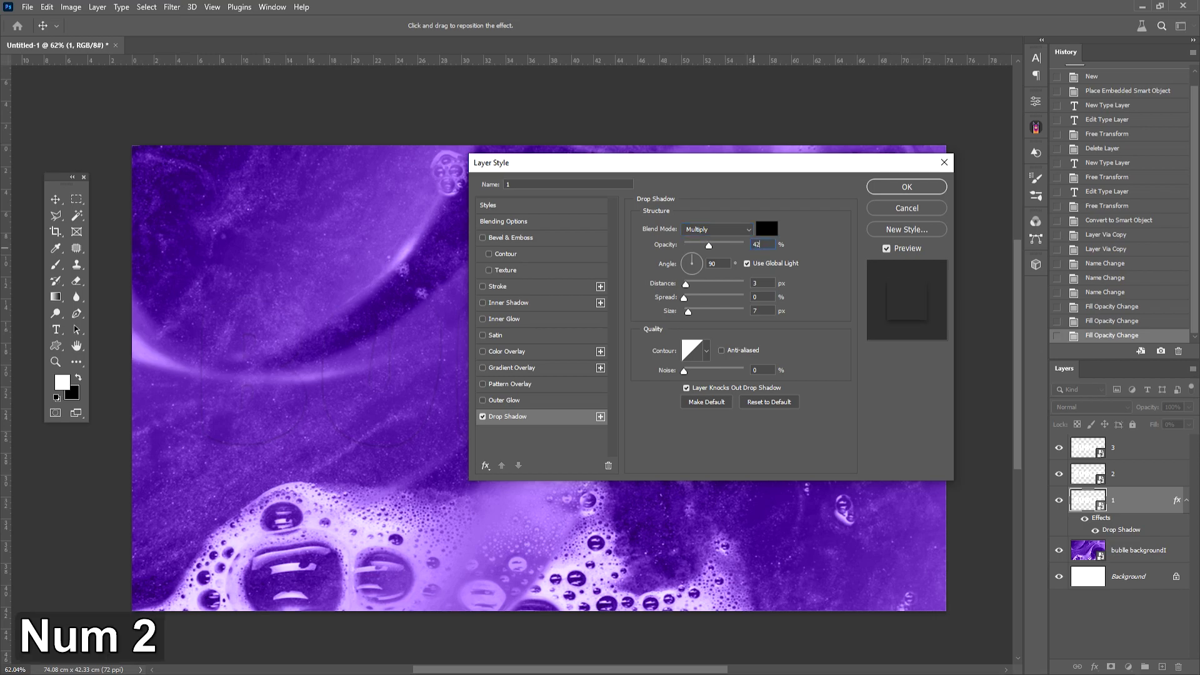
# Set layer 1's drop shadow to angle 140°, distance 30 px, spread 11% and size 29 px, with an anti-aliased contour
pyautogui.click(719, 263)
pyautogui.doubleClick(711, 263)
pyautogui.write('140')
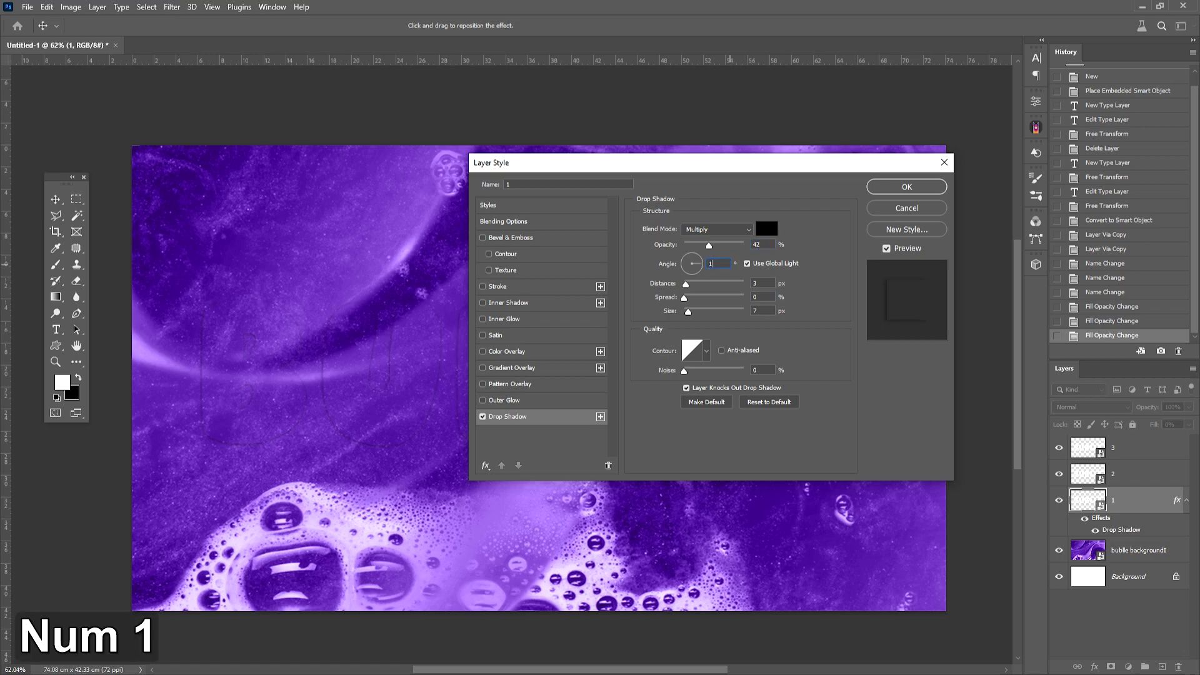
pyautogui.doubleClick(753, 284)
pyautogui.write('30')
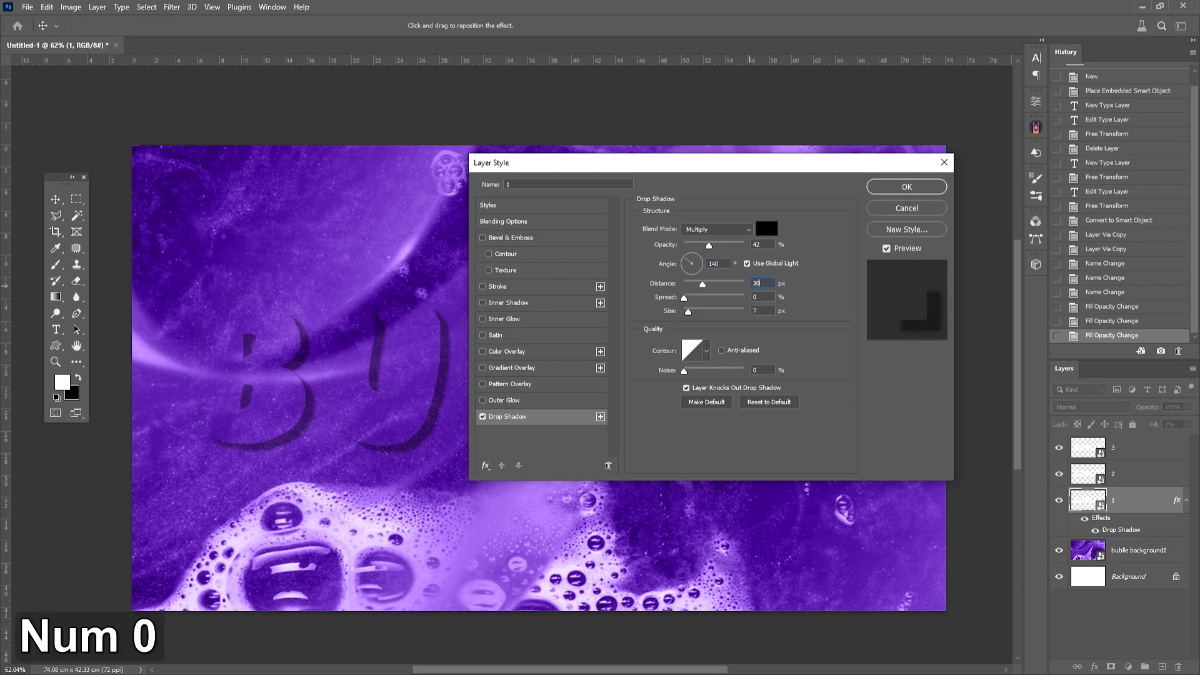
pyautogui.doubleClick(764, 296)
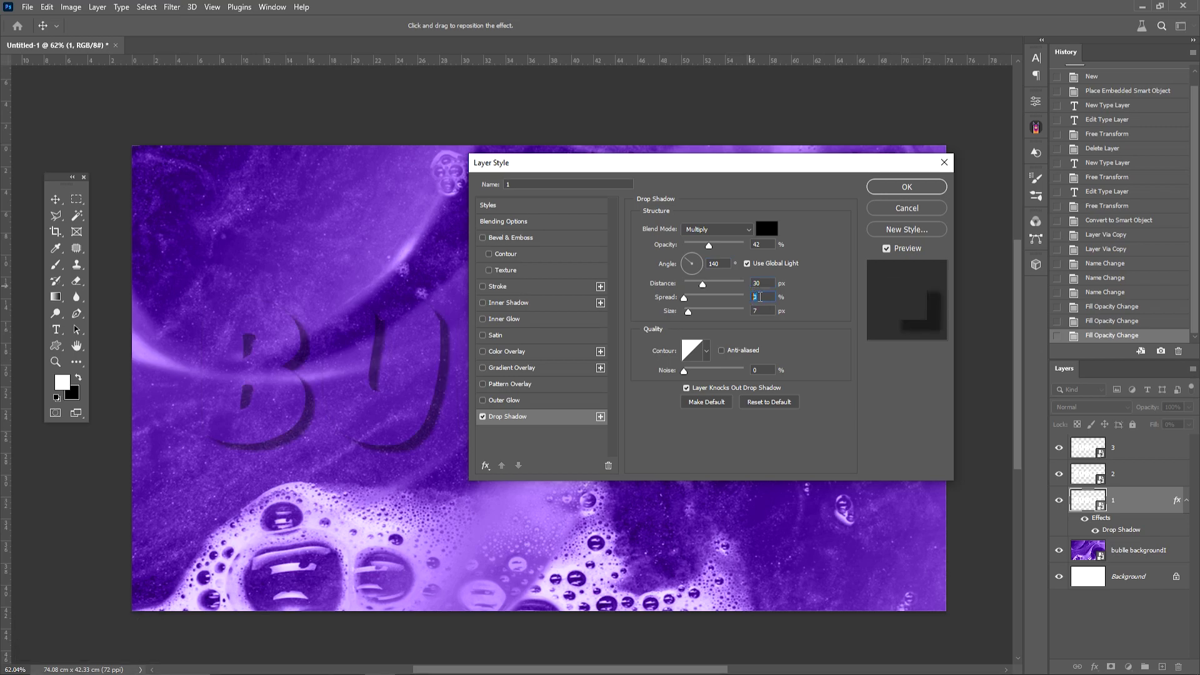
pyautogui.write('11')
pyautogui.doubleClick(764, 309)
pyautogui.write('29')
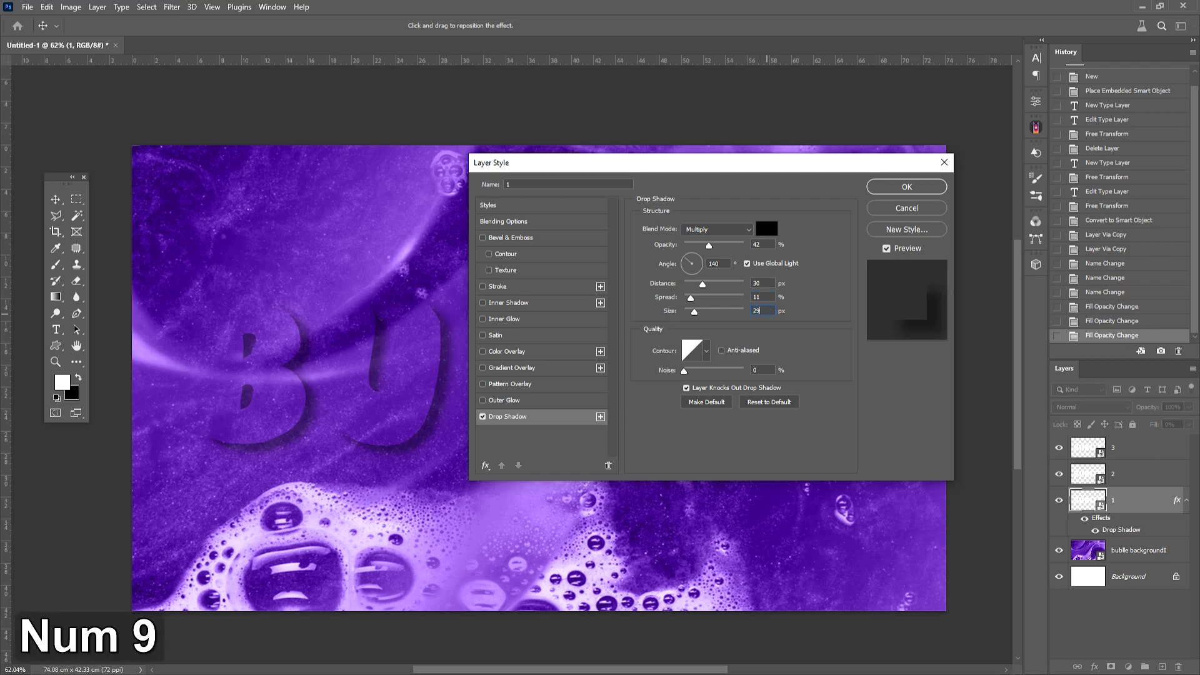
pyautogui.click(725, 355)
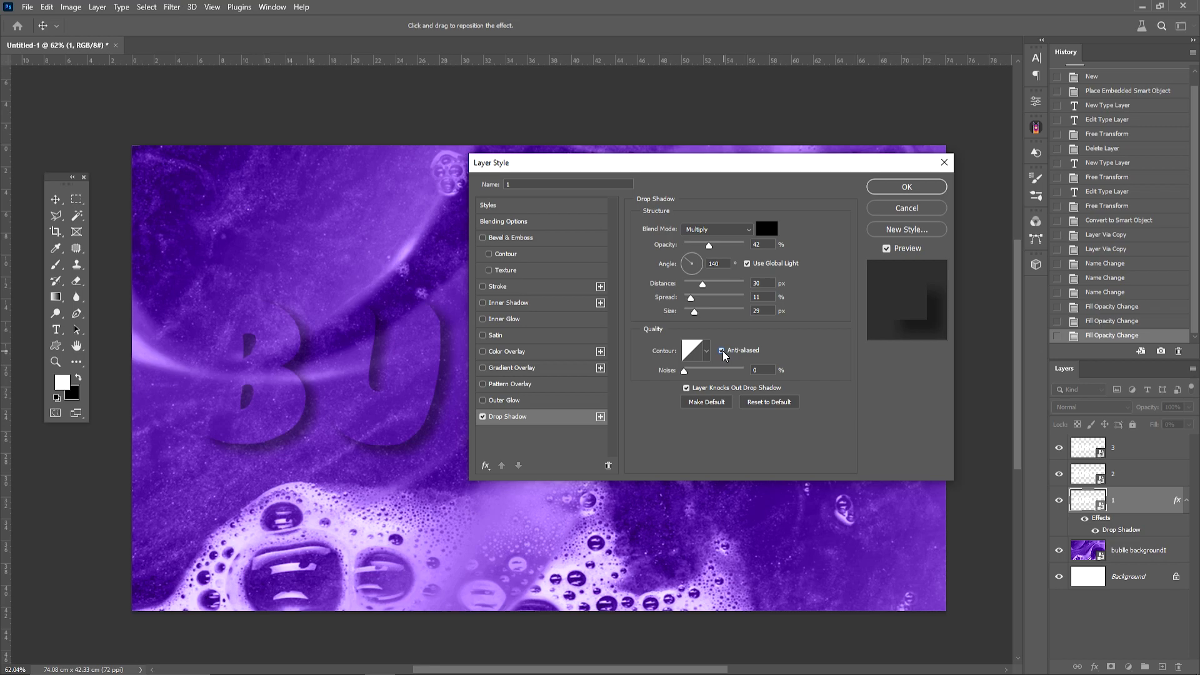
# Add a Satin effect to layer 1 with Soft Light blending and 55% opacity
pyautogui.click(513, 338)
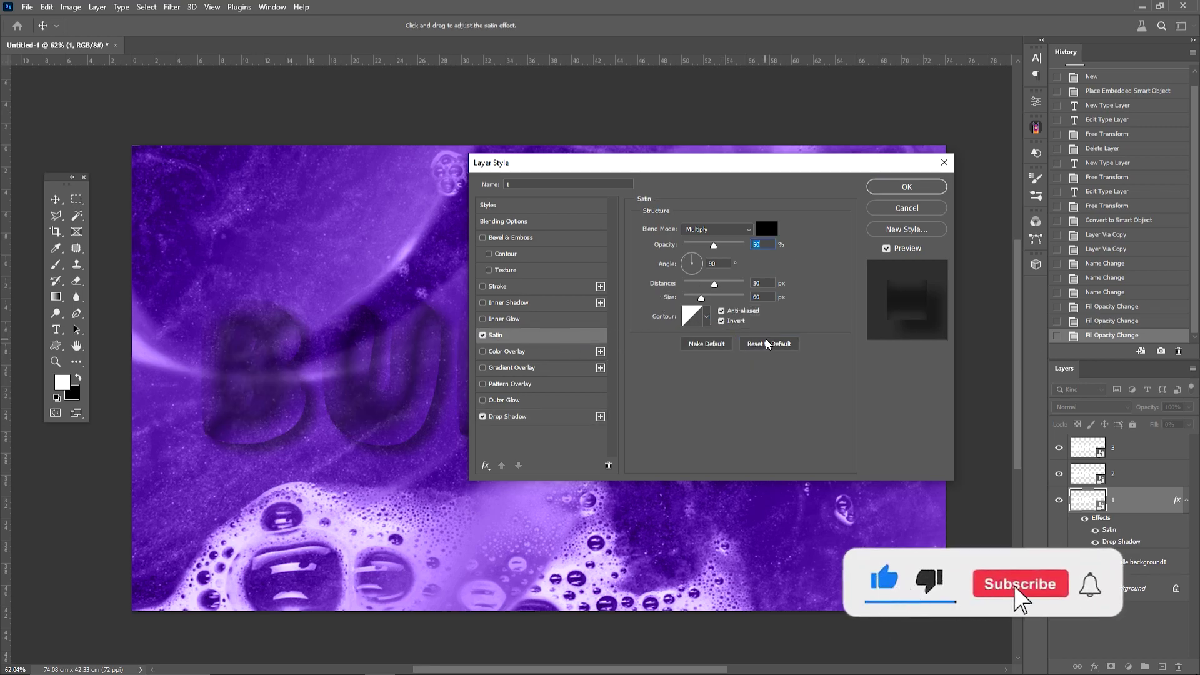
pyautogui.click(733, 233)
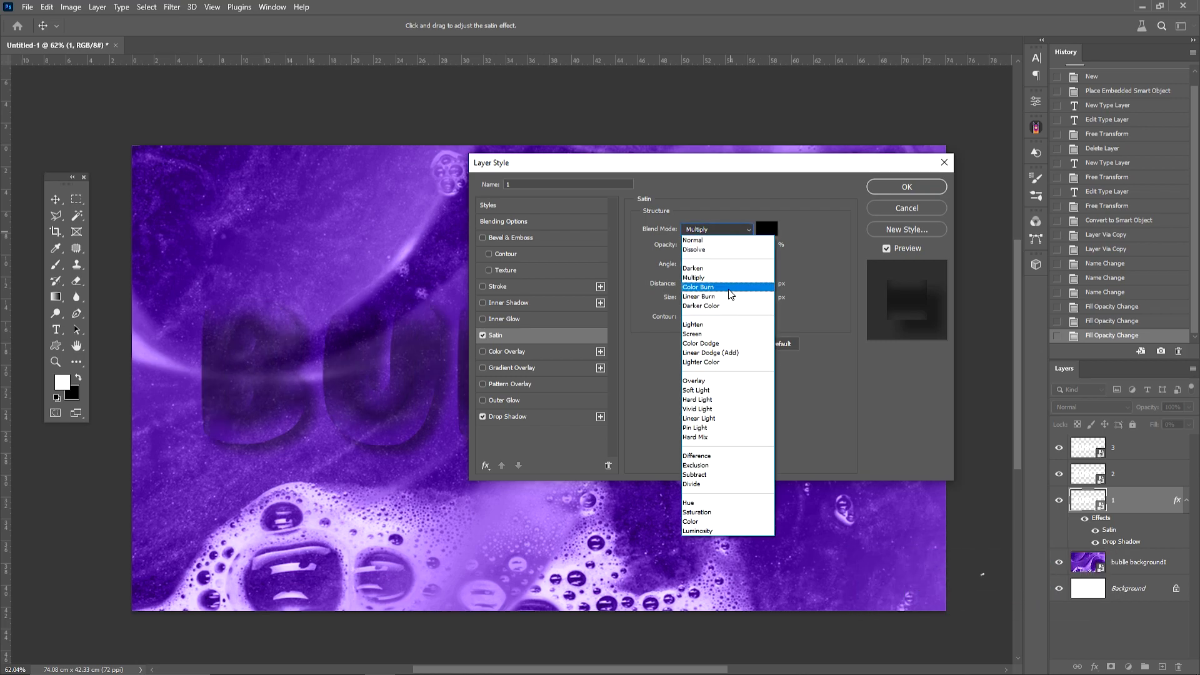
pyautogui.click(719, 392)
pyautogui.click(755, 245)
pyautogui.write('55')
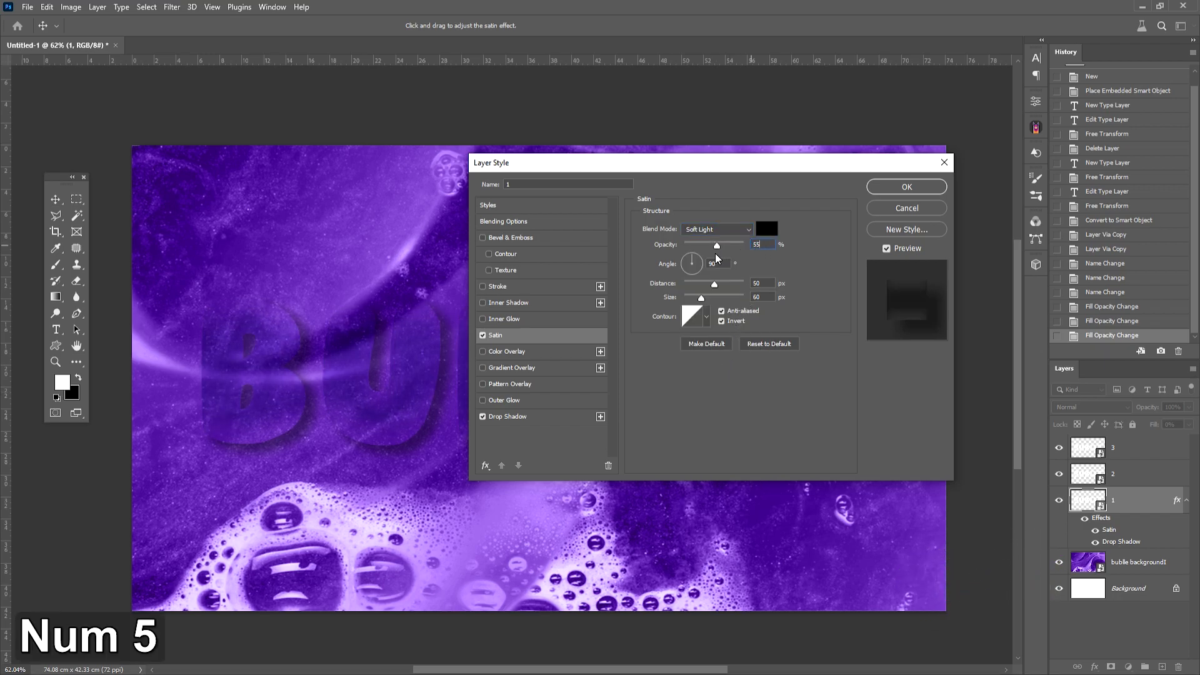
# Set the Satin effect's angle to 132°, distance to 30 px and size to 40 px
pyautogui.click(692, 259)
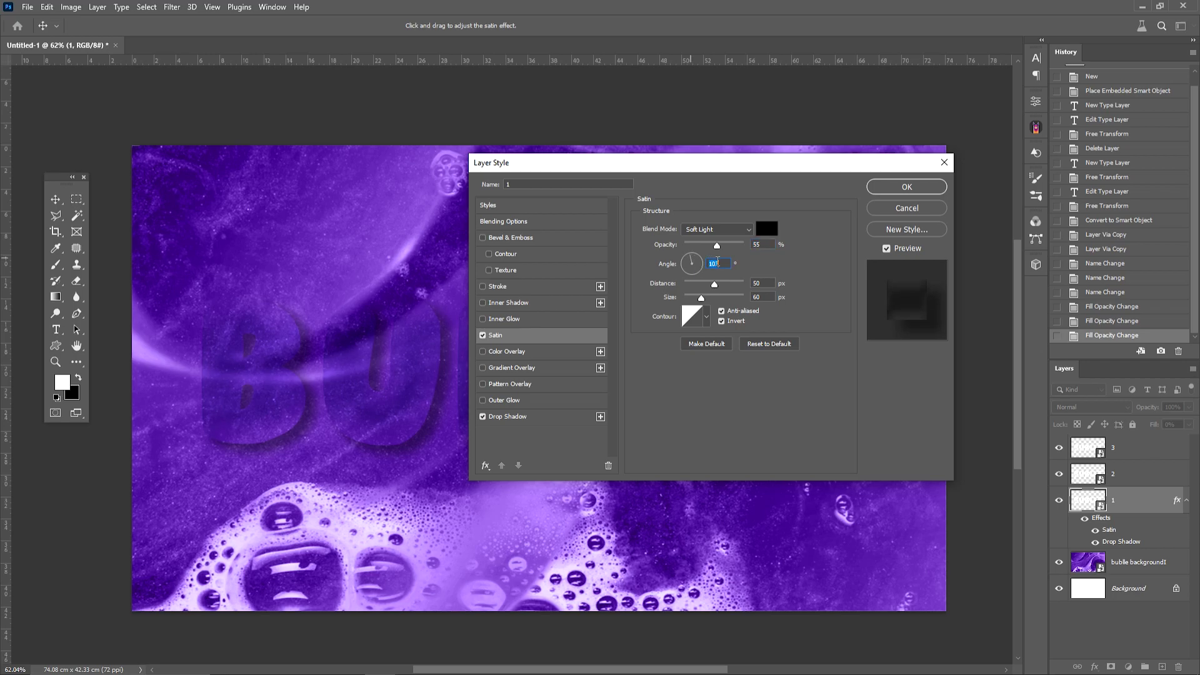
pyautogui.write('132')
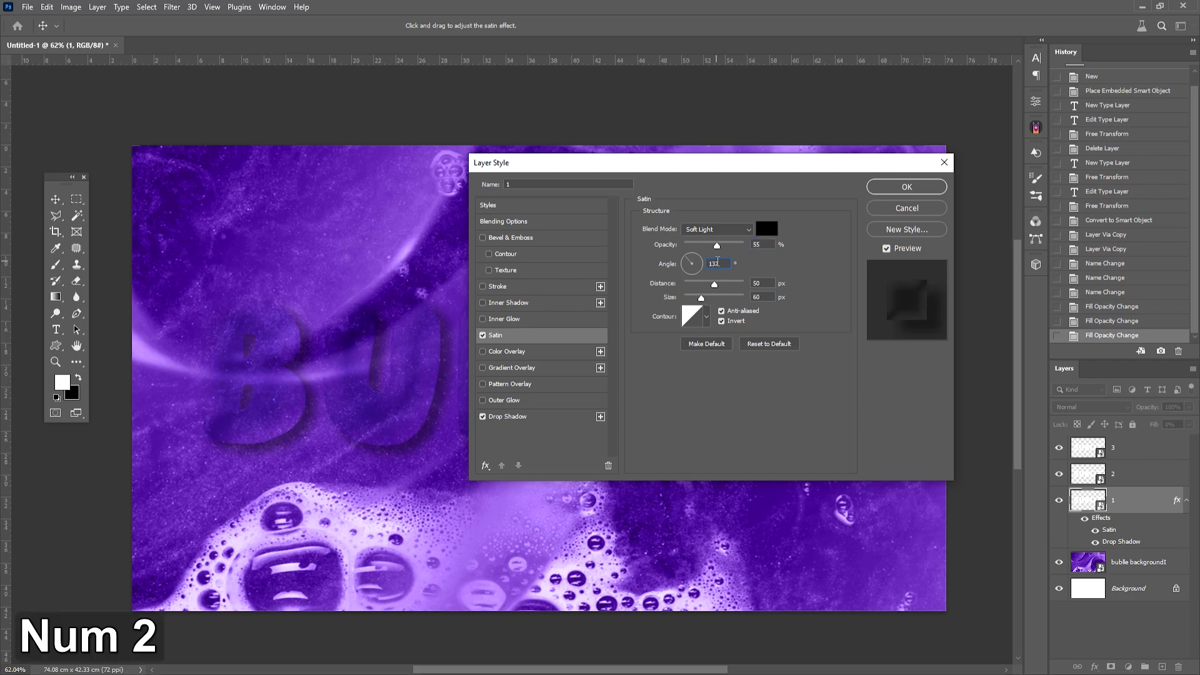
pyautogui.click(757, 282)
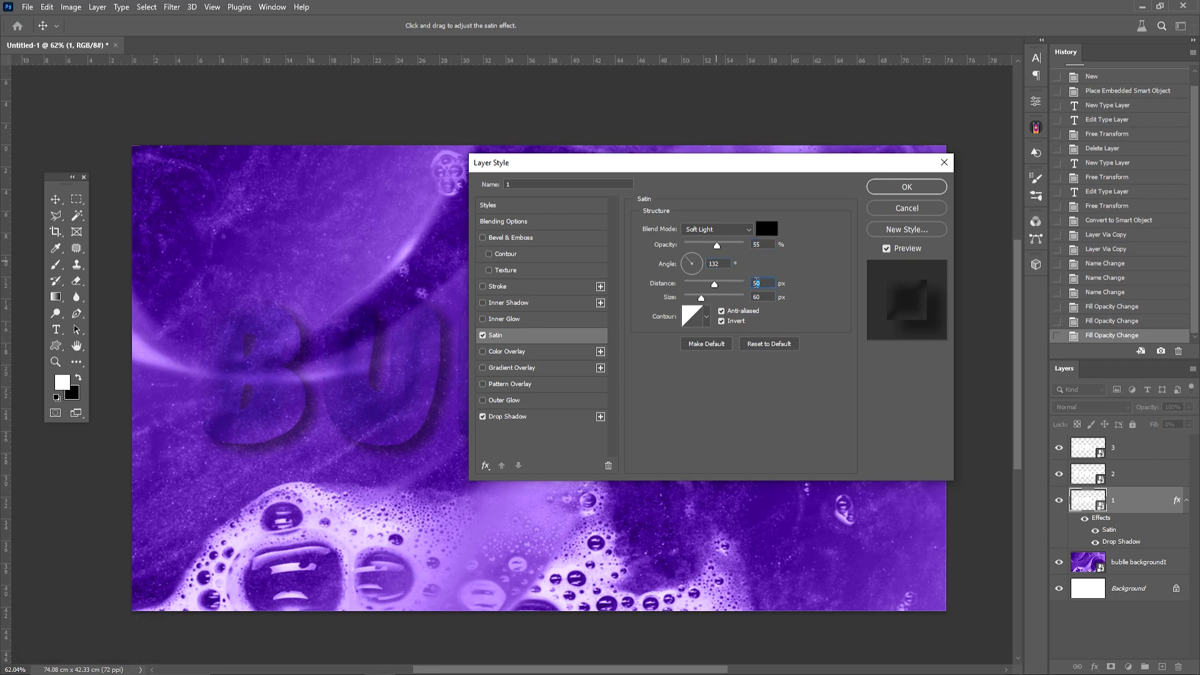
pyautogui.write('30')
pyautogui.press('Tab')
pyautogui.write('40')
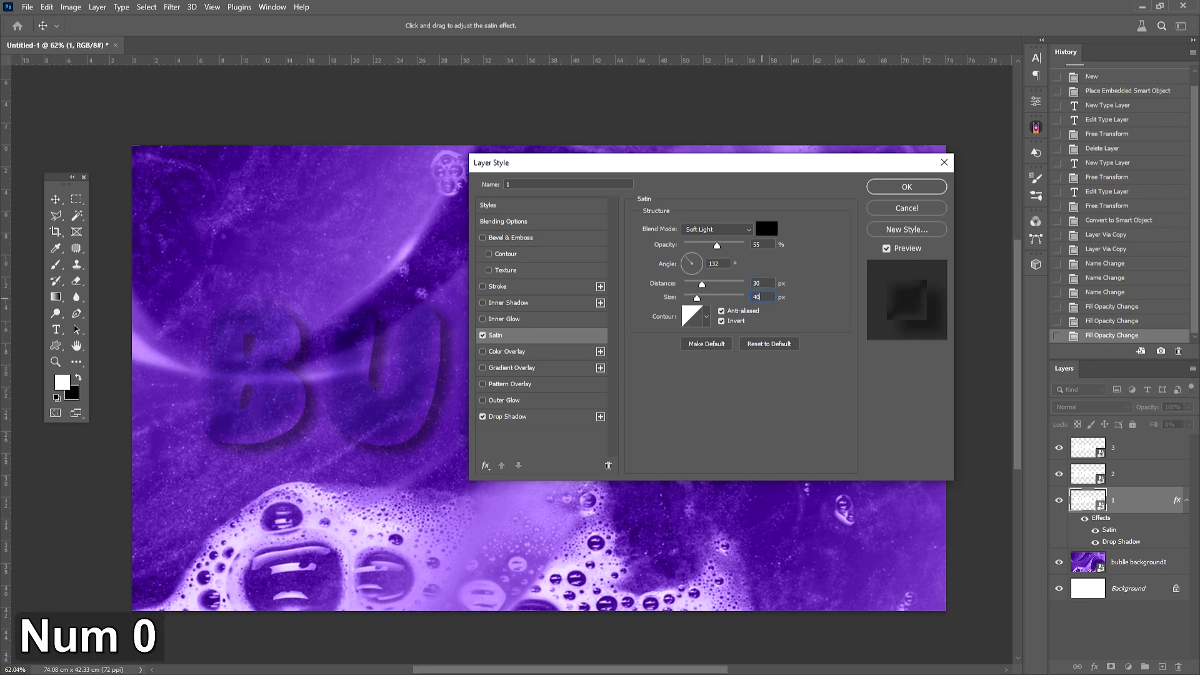
# Give the Satin effect the cone-shaped contour and turn off its Invert option
pyautogui.click(707, 321)
pyautogui.click(651, 345)
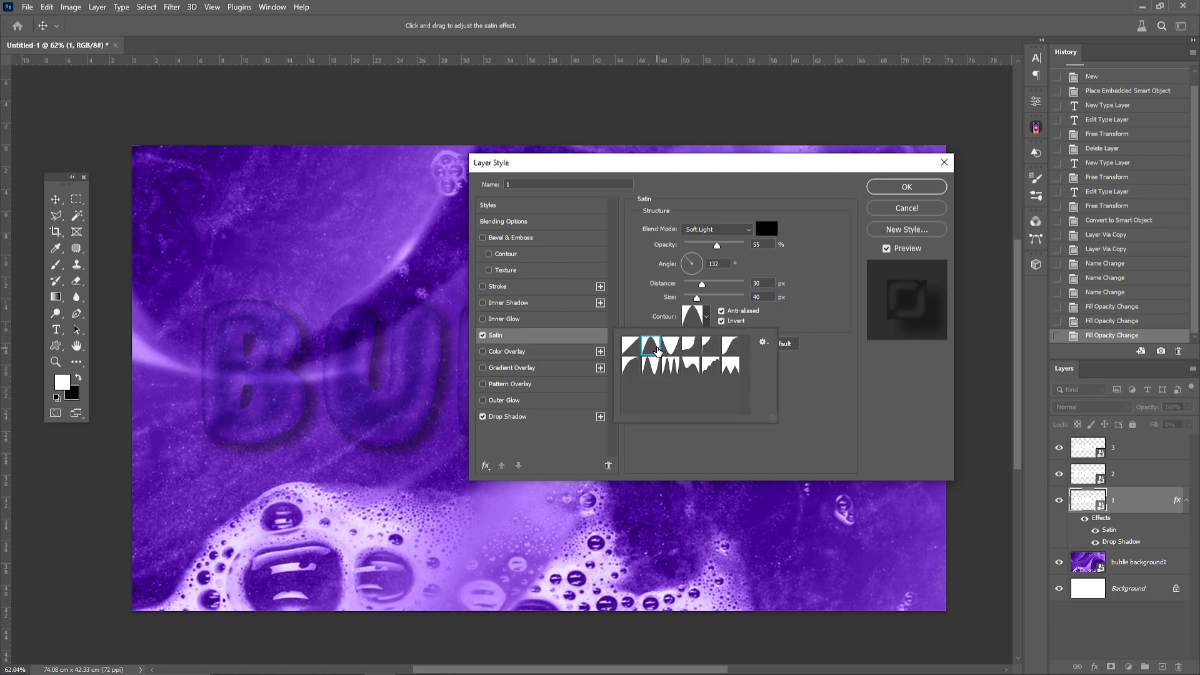
pyautogui.click(730, 328)
pyautogui.click(722, 321)
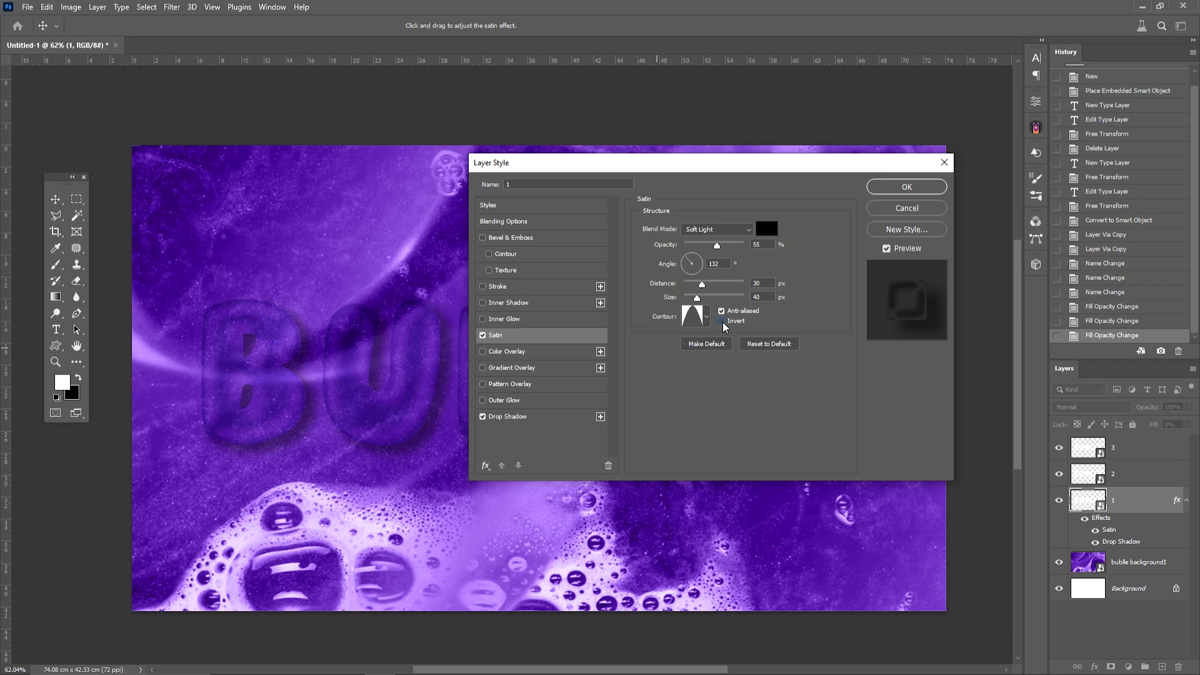
# Add an Inner Shadow to layer 1 with Multiply blending, 75% opacity and a 140° angle using global light
pyautogui.click(509, 303)
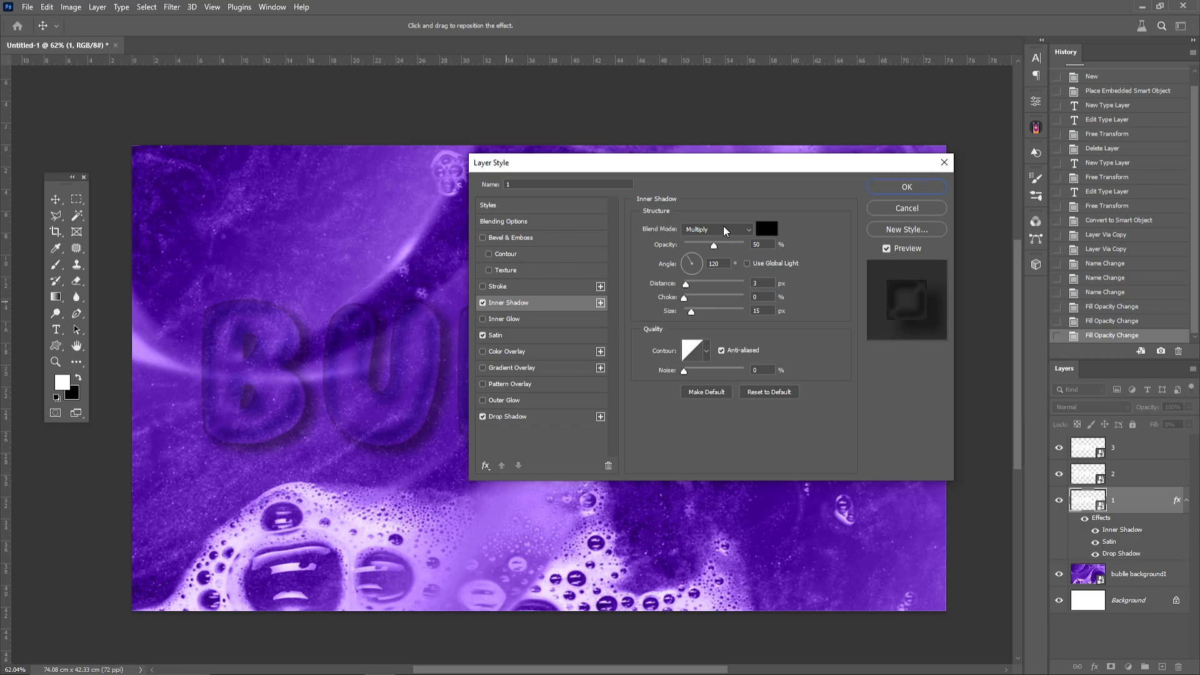
pyautogui.click(752, 245)
pyautogui.write('75')
pyautogui.click(711, 266)
pyautogui.write('140')
# Set the Inner Shadow's distance to 50 px and its size to 50 px
pyautogui.click(754, 283)
pyautogui.write('50')
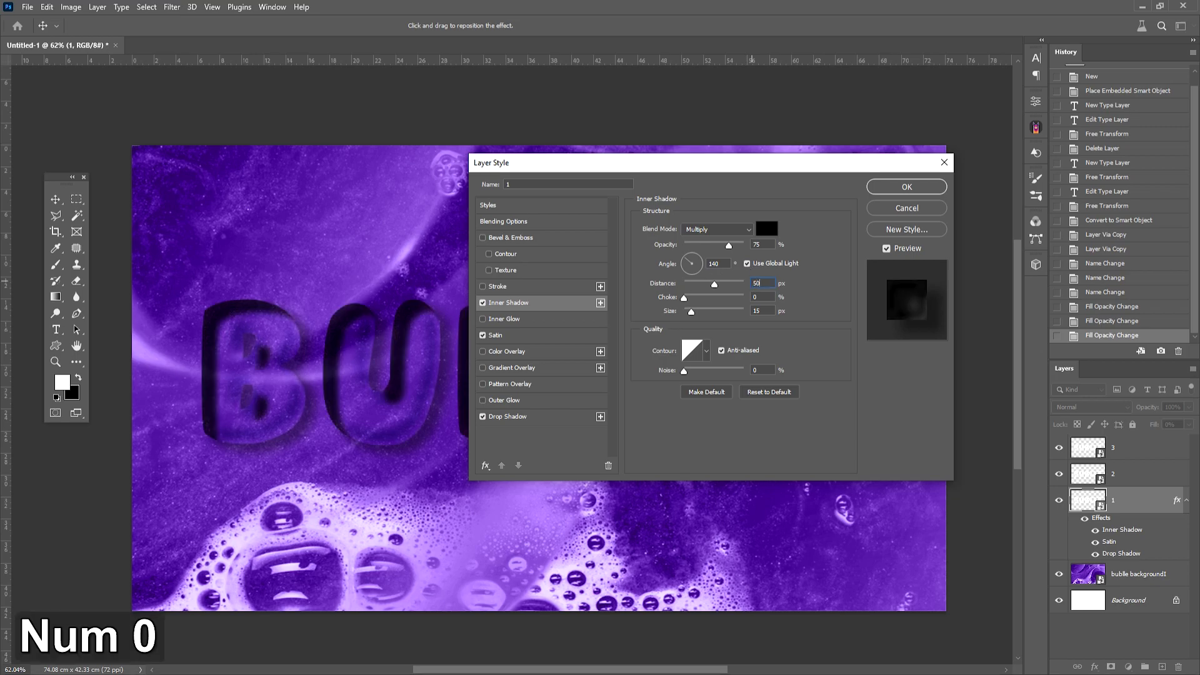
pyautogui.click(758, 311)
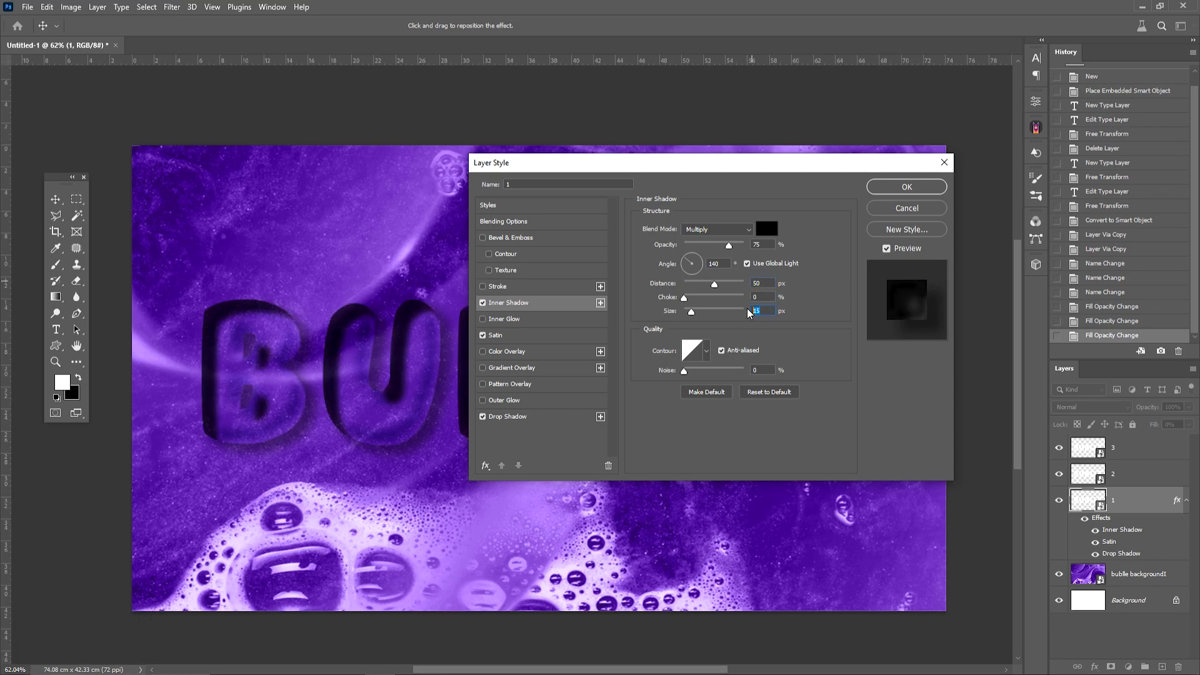
pyautogui.write('50')
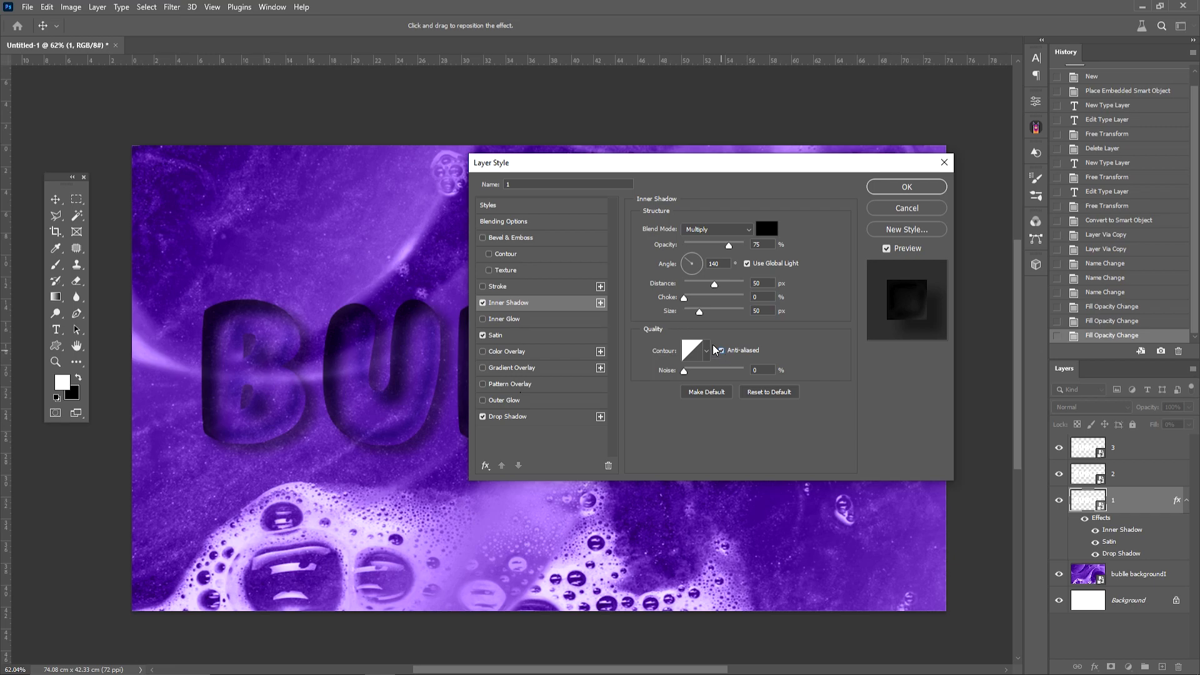
# Add a Stroke to layer 1, reset it to default, and set size 22 px, Center position and Luminosity blending
pyautogui.click(542, 289)
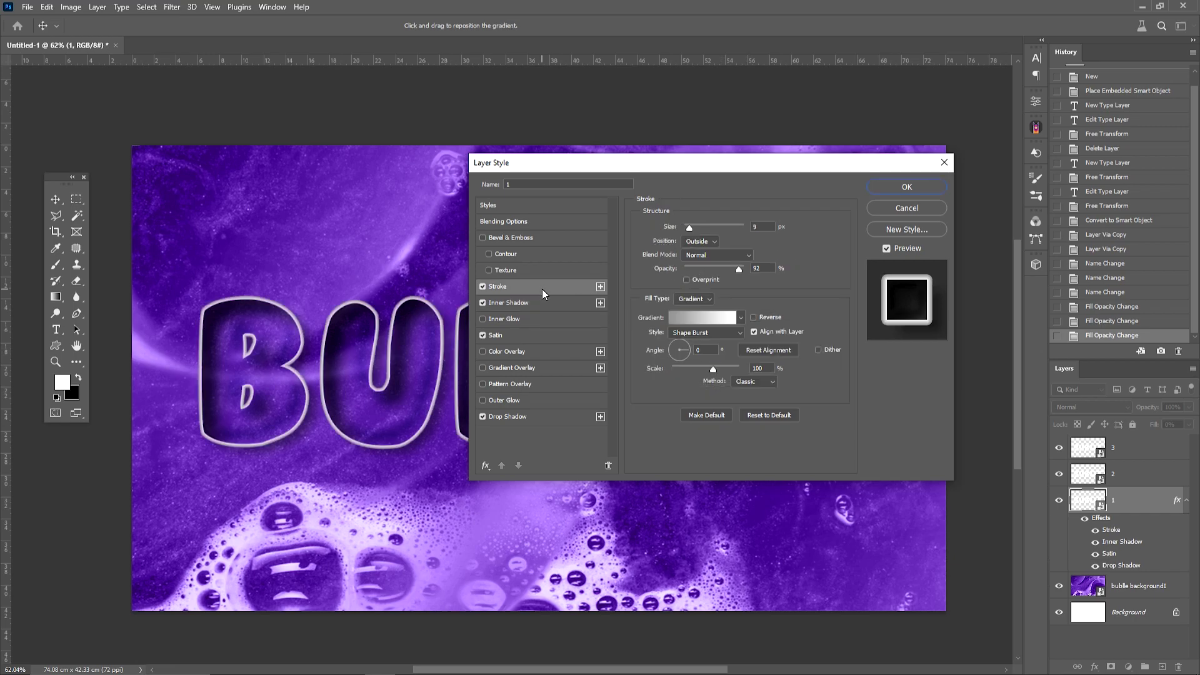
pyautogui.click(775, 417)
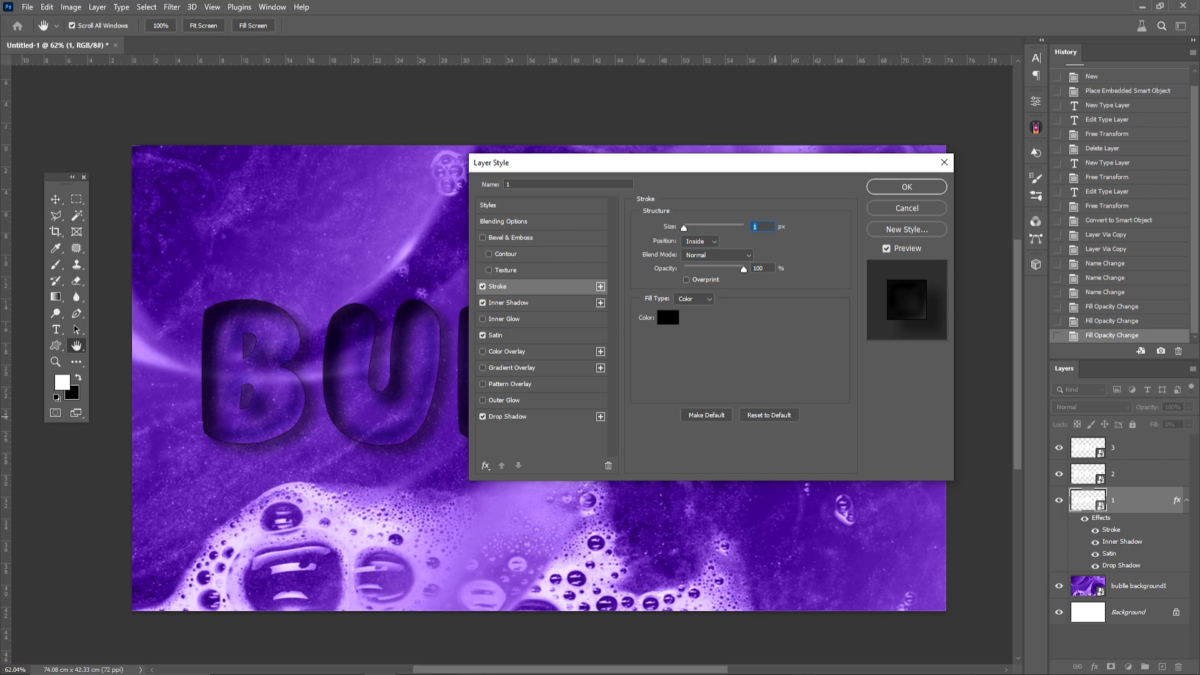
pyautogui.write('22')
pyautogui.click(702, 244)
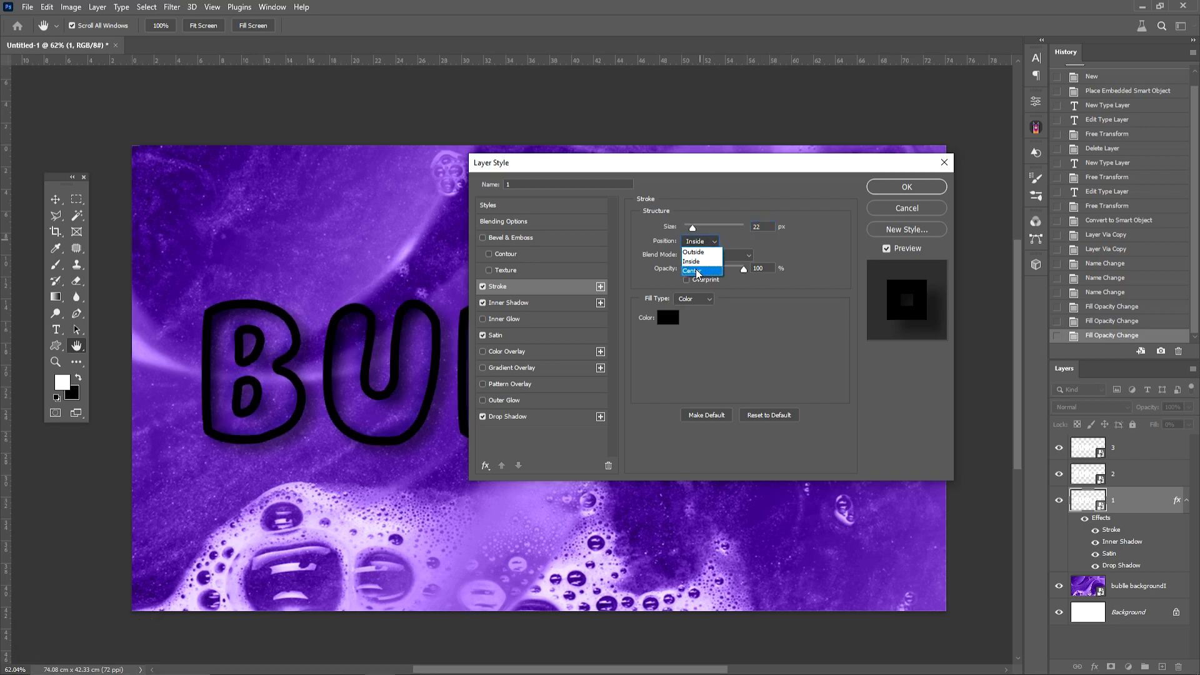
pyautogui.click(697, 272)
pyautogui.click(712, 256)
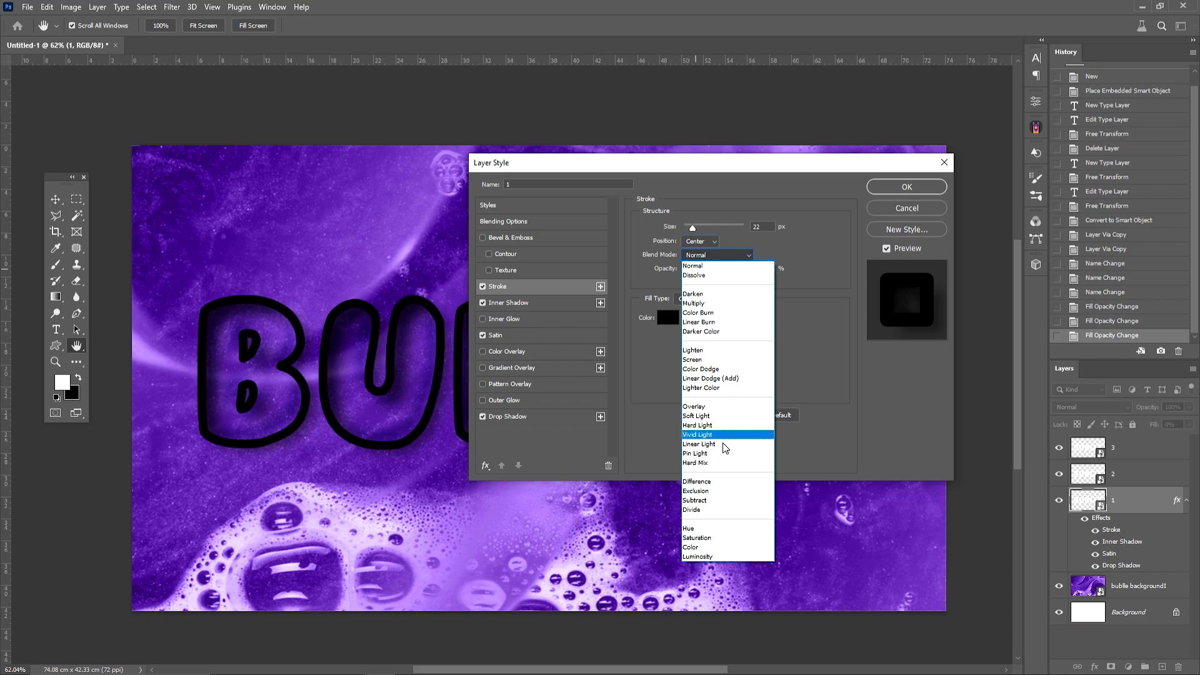
pyautogui.click(713, 557)
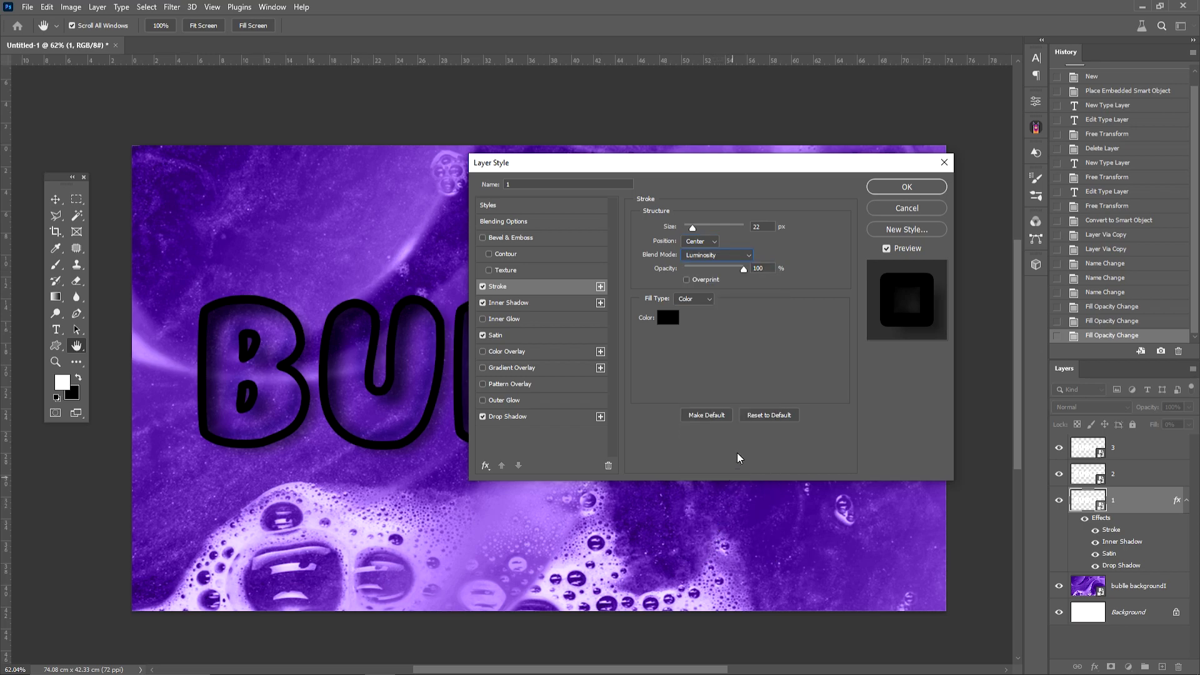
# Change the stroke's fill type to Gradient and set its opacity to 50%
pyautogui.click(706, 304)
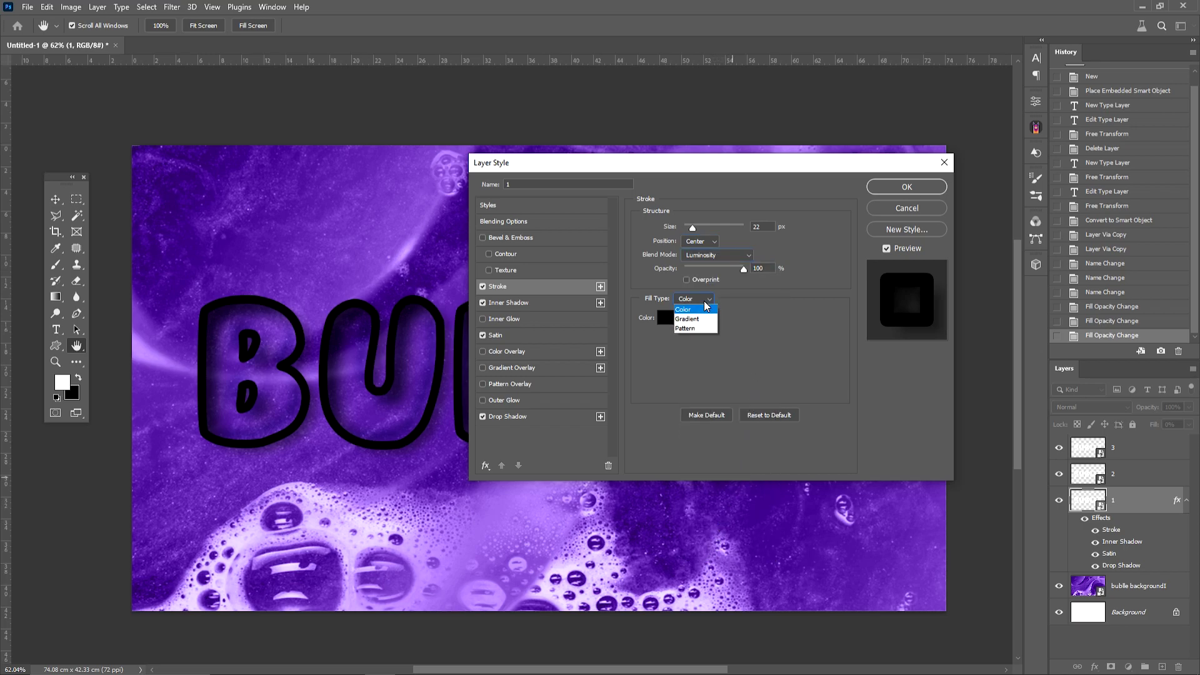
pyautogui.click(693, 319)
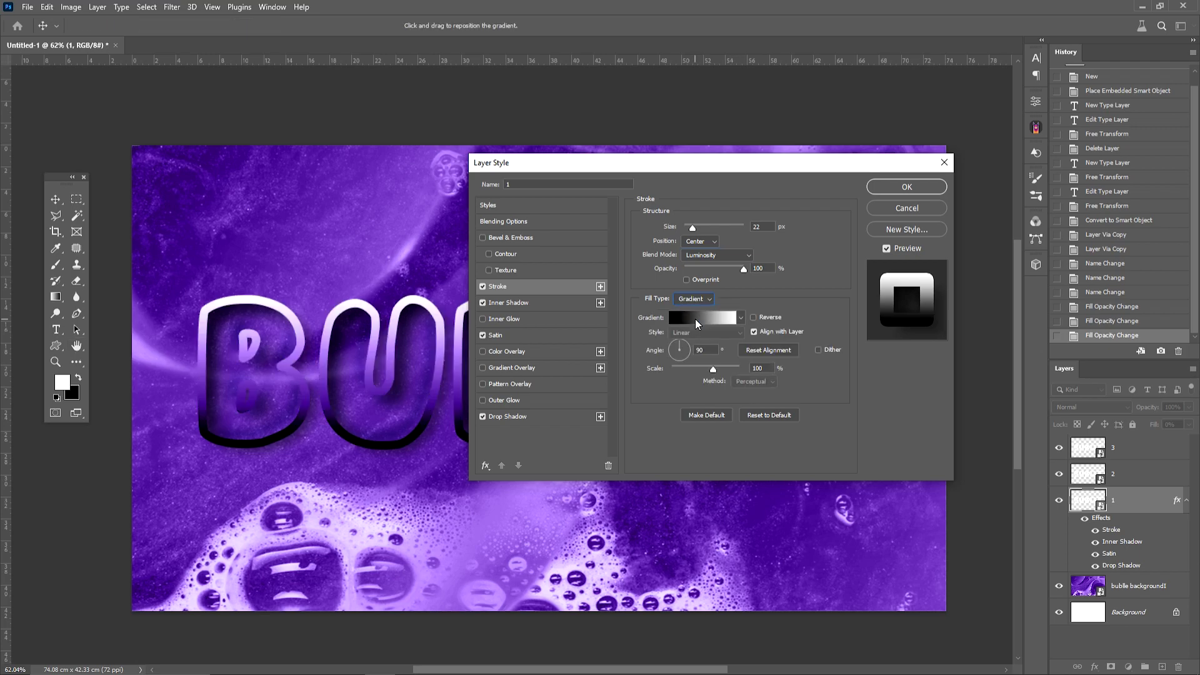
pyautogui.doubleClick(757, 268)
pyautogui.write('50')
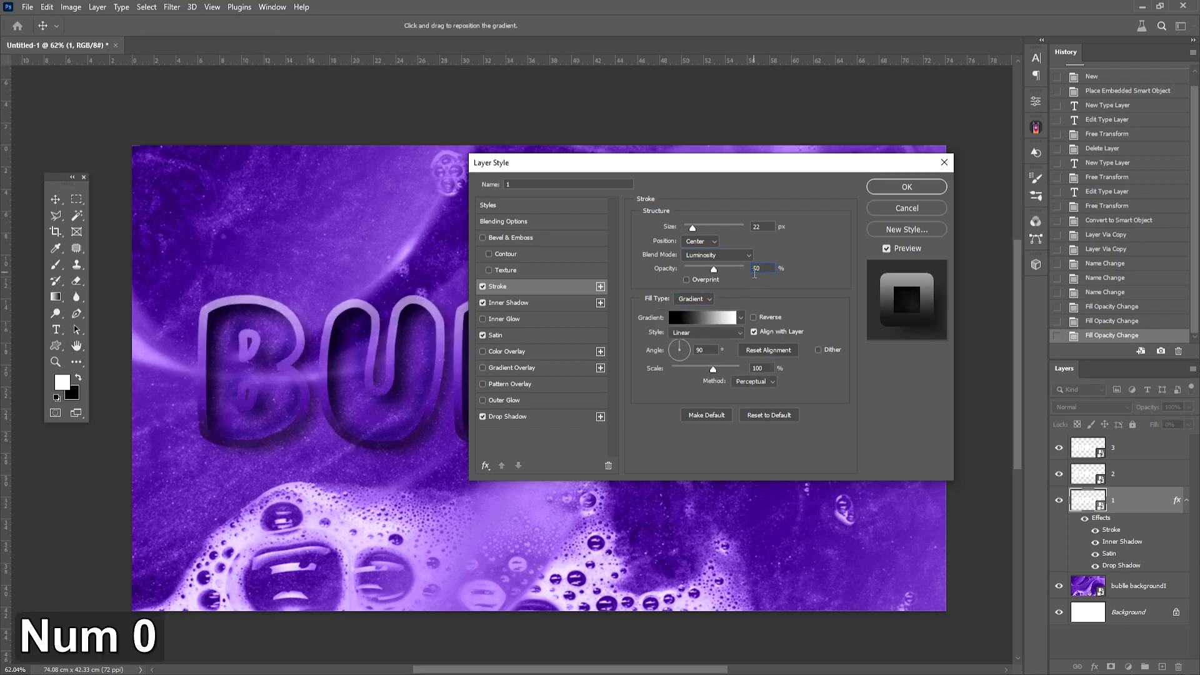
# Recolour the stroke gradient's black stop to dark grey 4e4e4e, keeping the gradient's scale at 100%
pyautogui.click(728, 320)
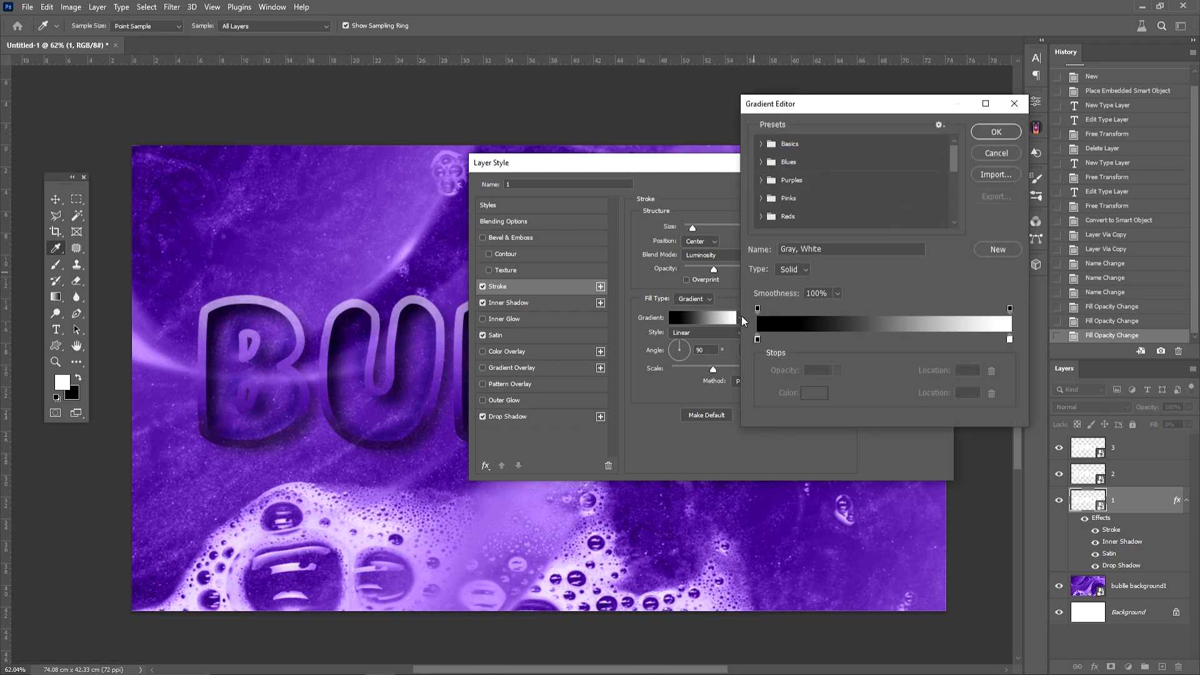
pyautogui.click(757, 309)
pyautogui.click(757, 340)
pyautogui.click(807, 392)
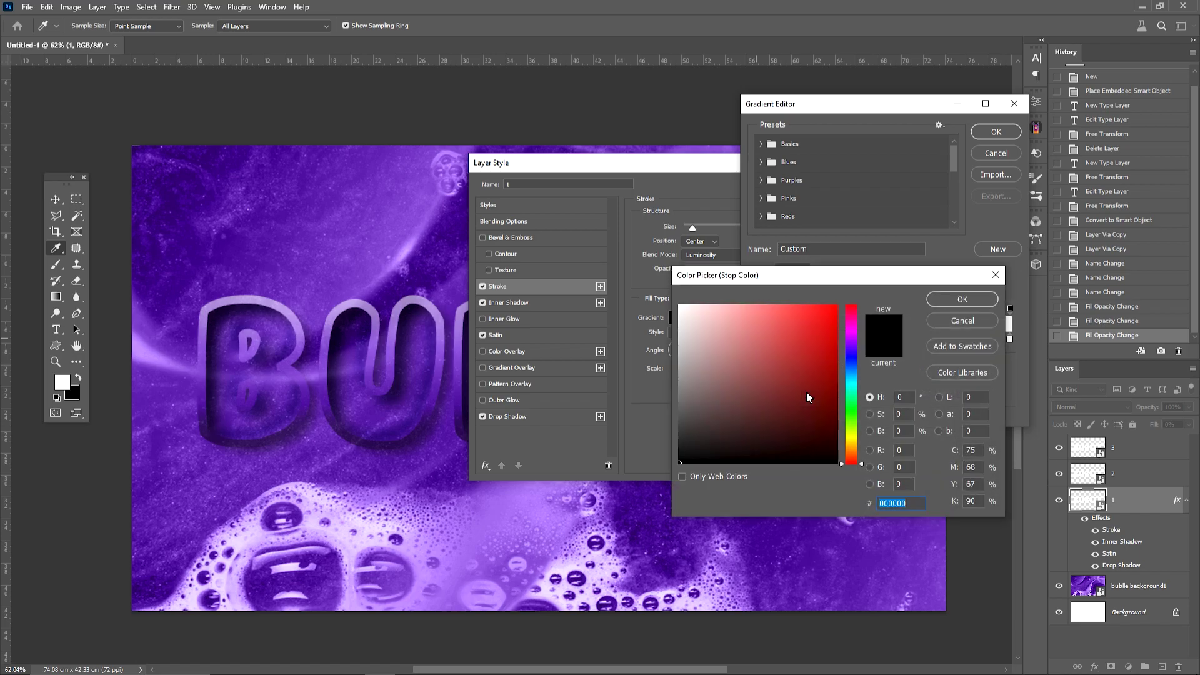
pyautogui.moveTo(676, 402); pyautogui.dragTo(680, 415)
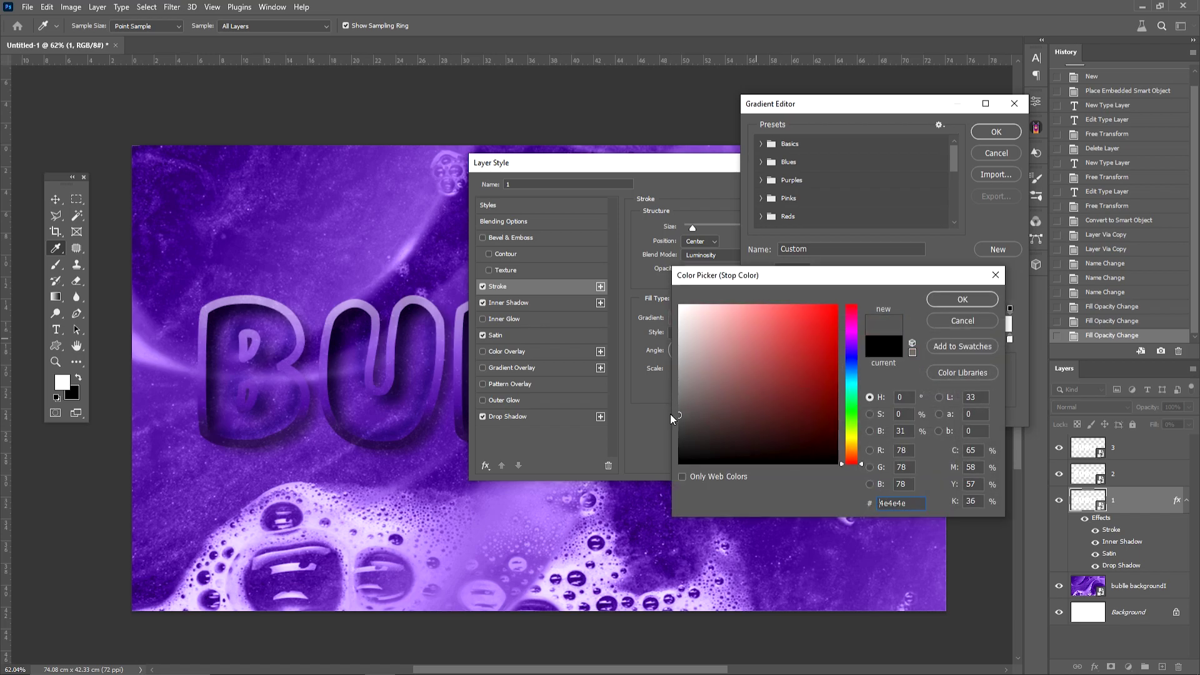
pyautogui.click(942, 300)
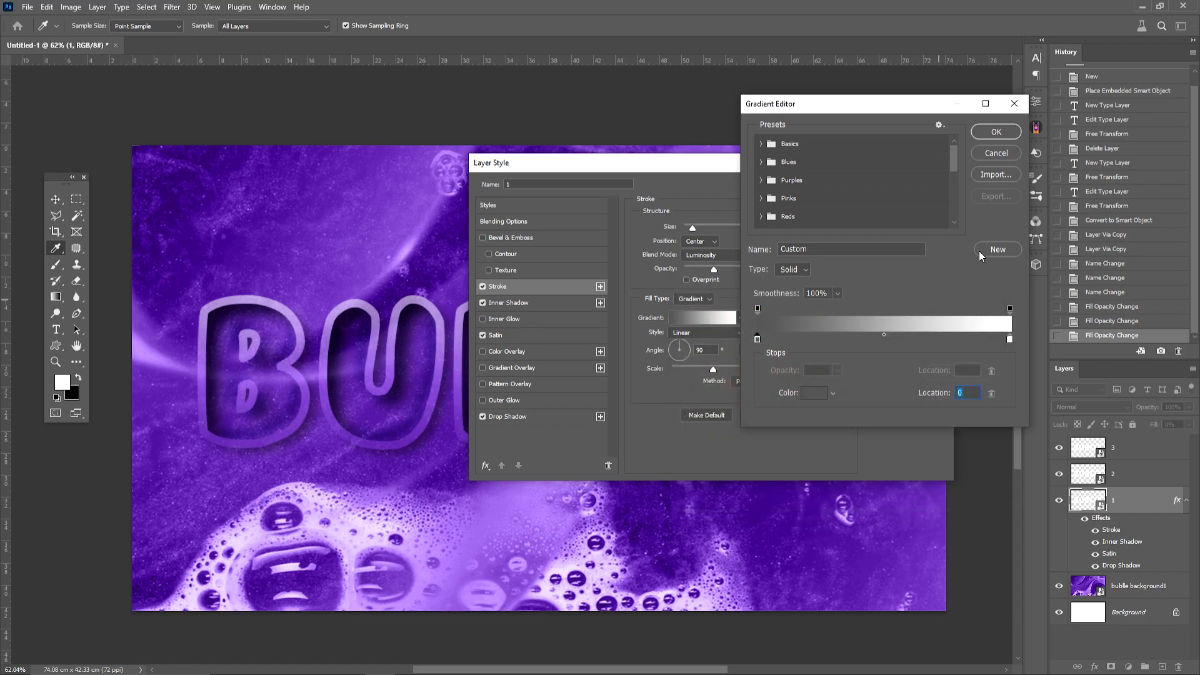
pyautogui.click(1000, 137)
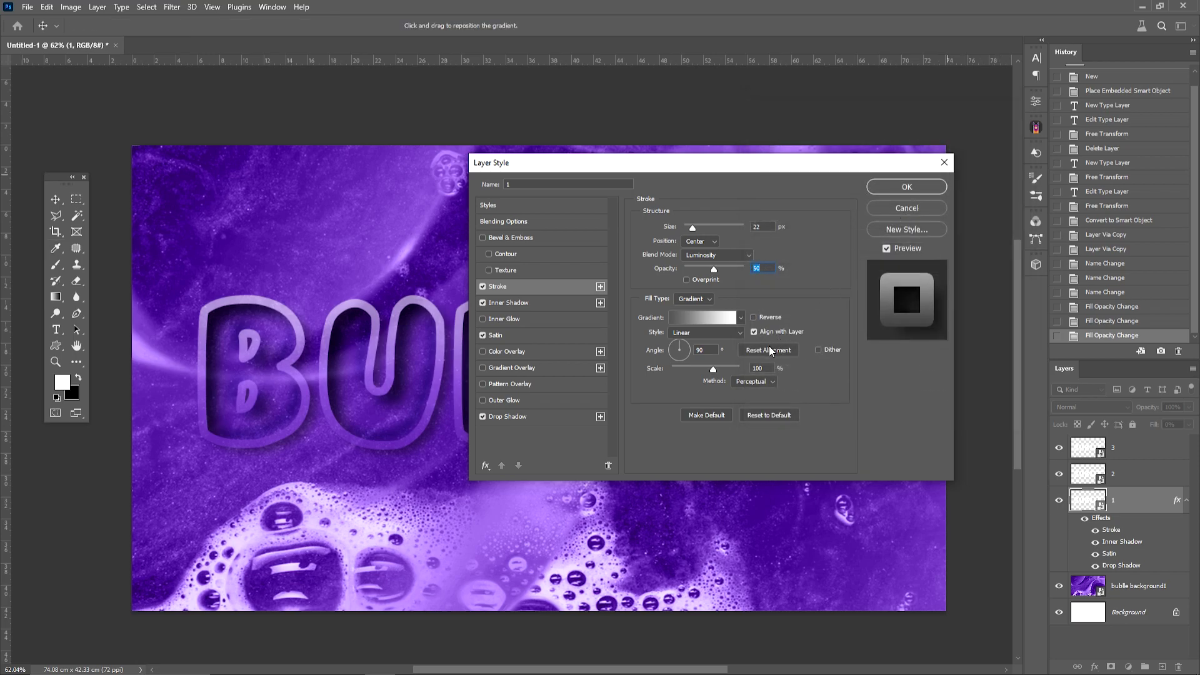
pyautogui.moveTo(763, 368); pyautogui.dragTo(752, 368)
# Add a Bevel & Emboss effect to layer 1 with the Inner Bevel style and Chisel Hard technique
pyautogui.click(483, 237)
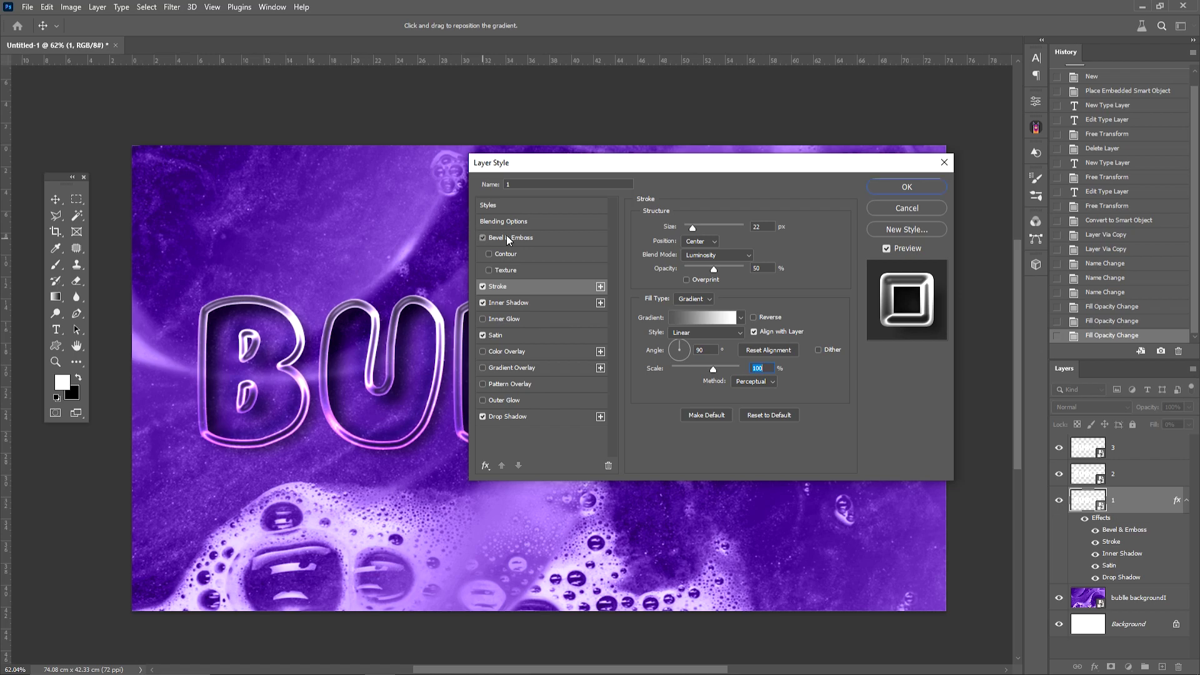
pyautogui.click(506, 237)
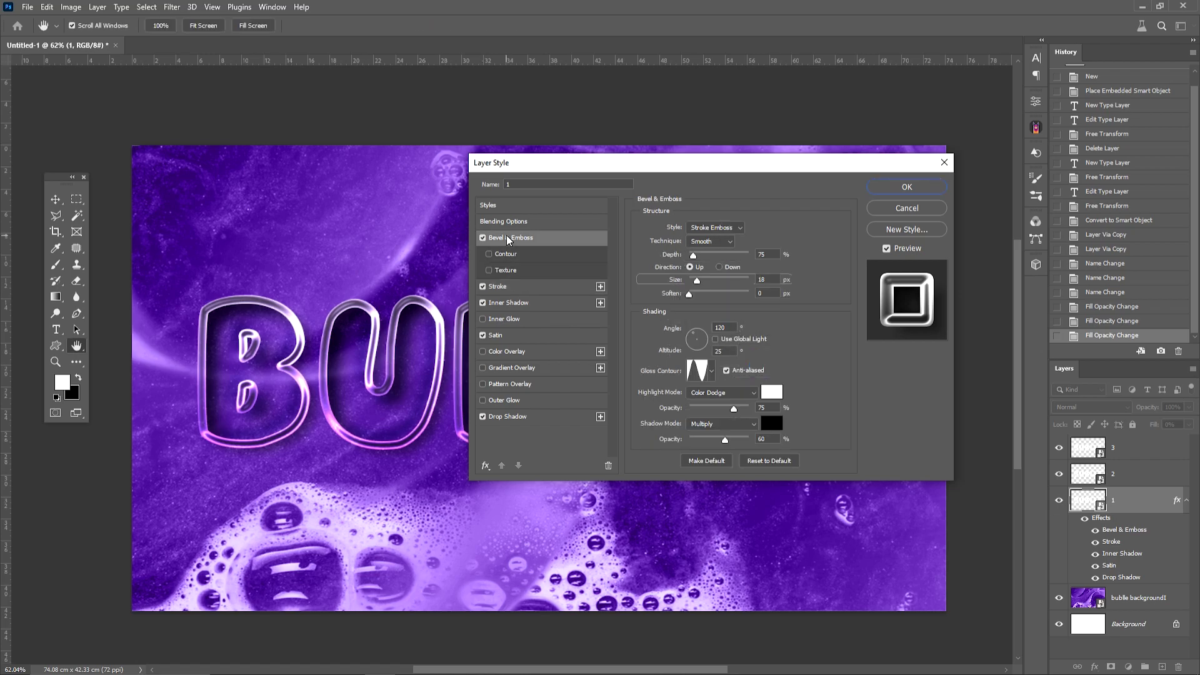
pyautogui.click(708, 229)
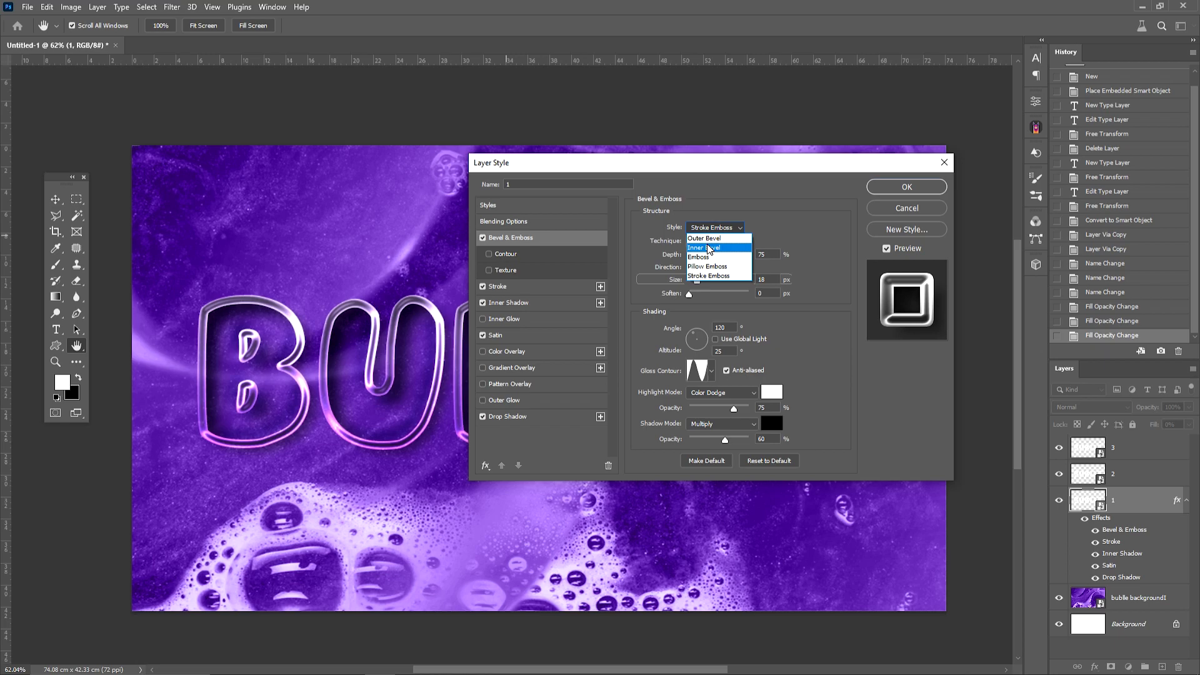
pyautogui.click(710, 249)
pyautogui.click(716, 242)
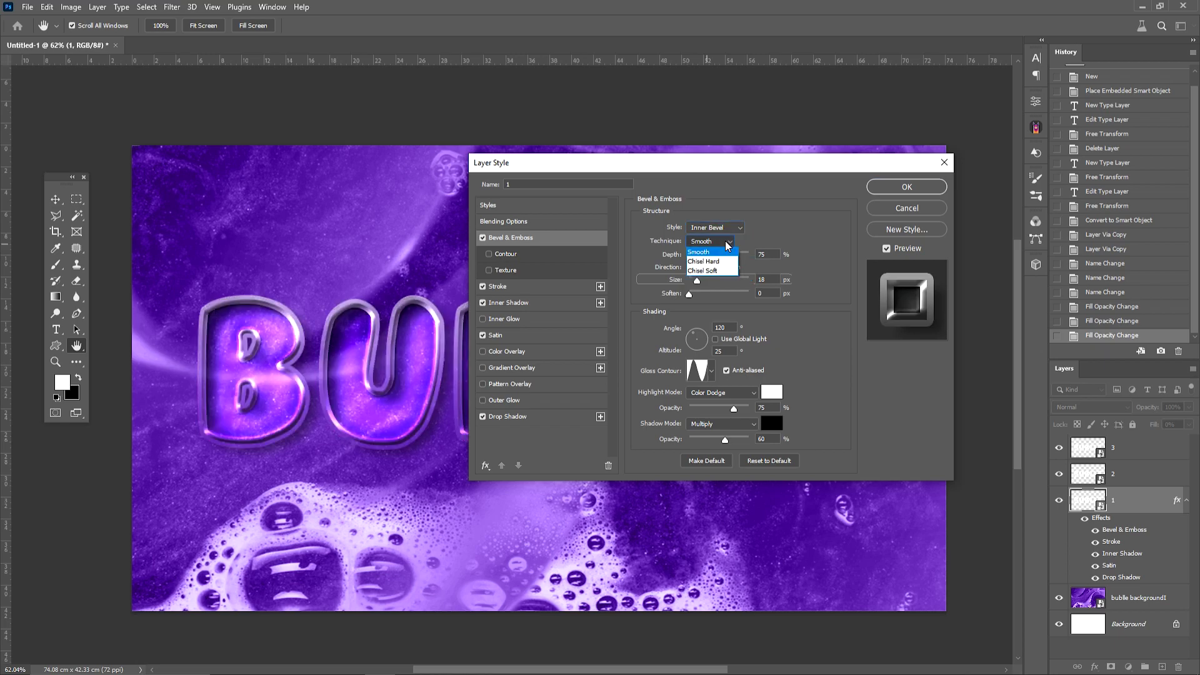
pyautogui.click(720, 266)
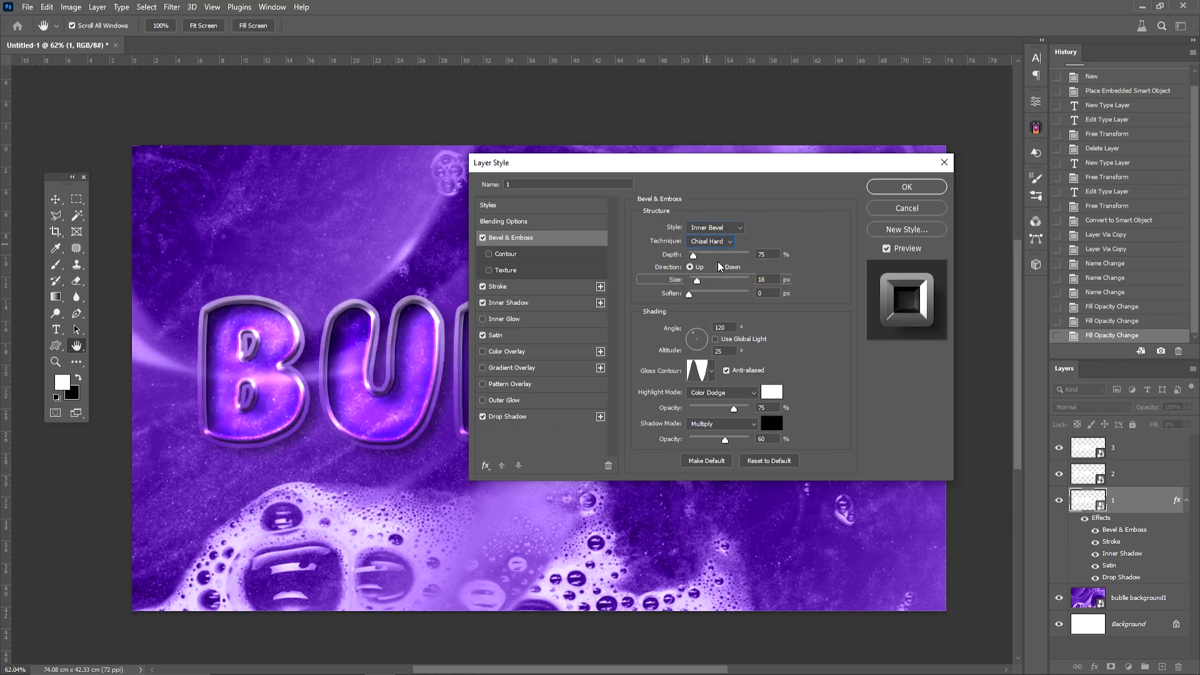
# Set the bevel's depth to 730%, size to 3 px and soften to 3 px
pyautogui.click(759, 253)
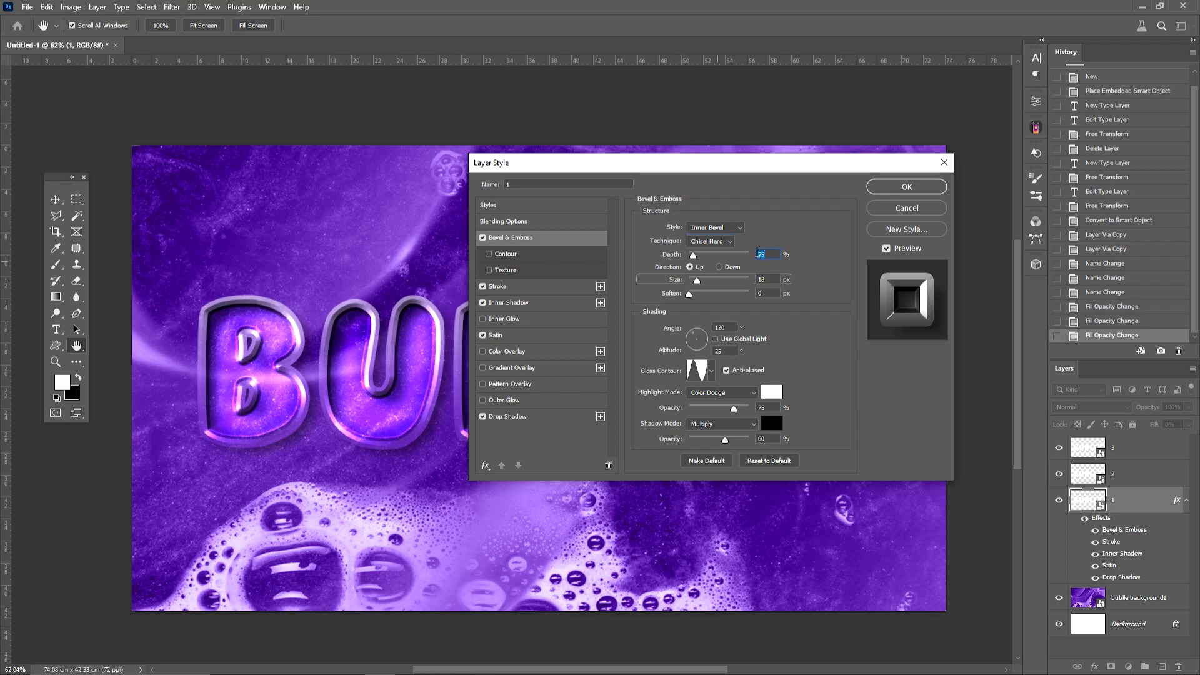
pyautogui.write('730')
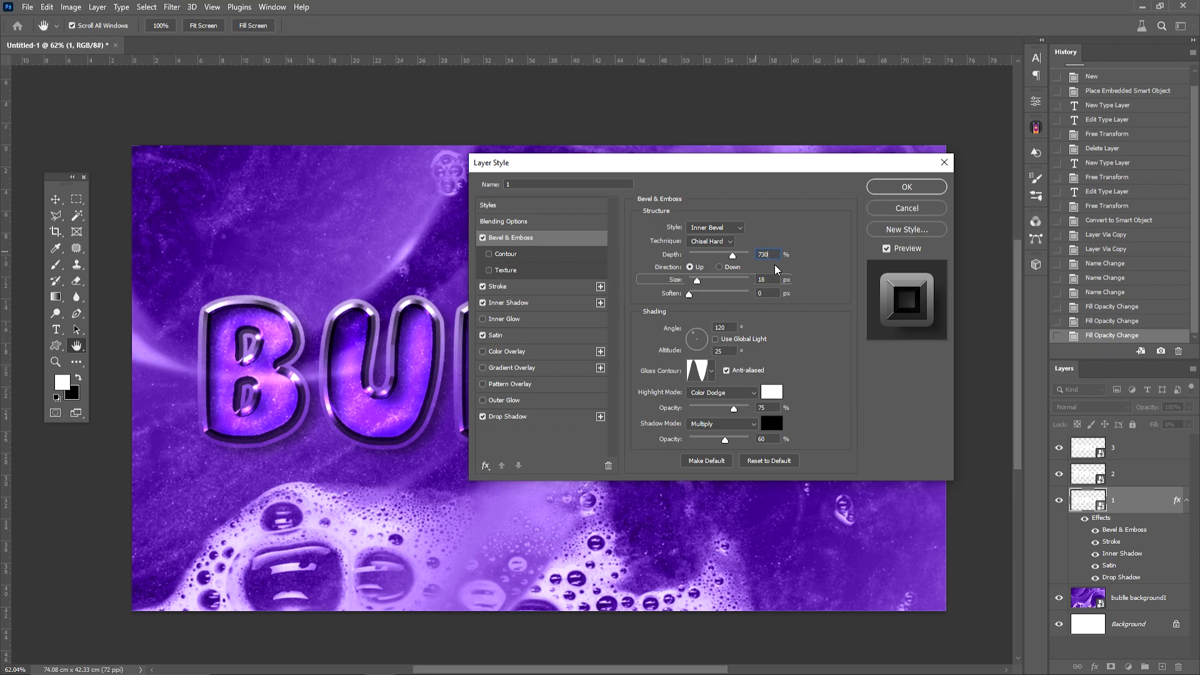
pyautogui.click(759, 277)
pyautogui.write('3')
pyautogui.click(777, 294)
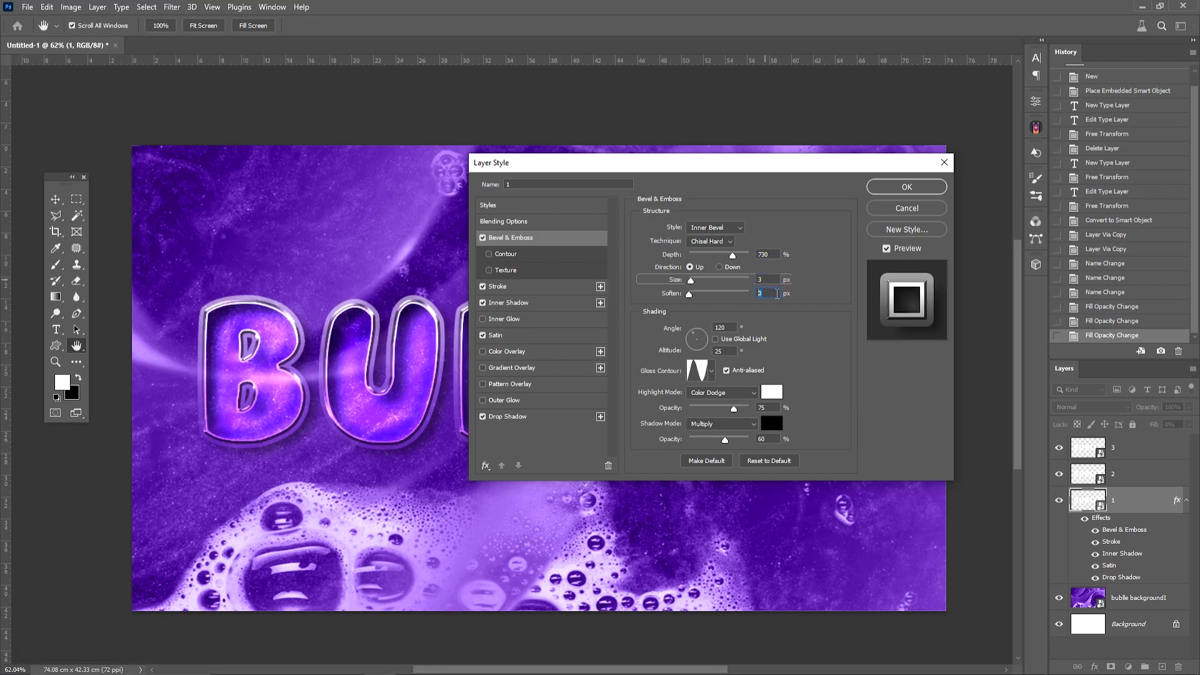
pyautogui.write('3')
# Set the bevel's shading angle to 140° with global light enabled and its altitude to 67°
pyautogui.click(731, 324)
pyautogui.write('1')
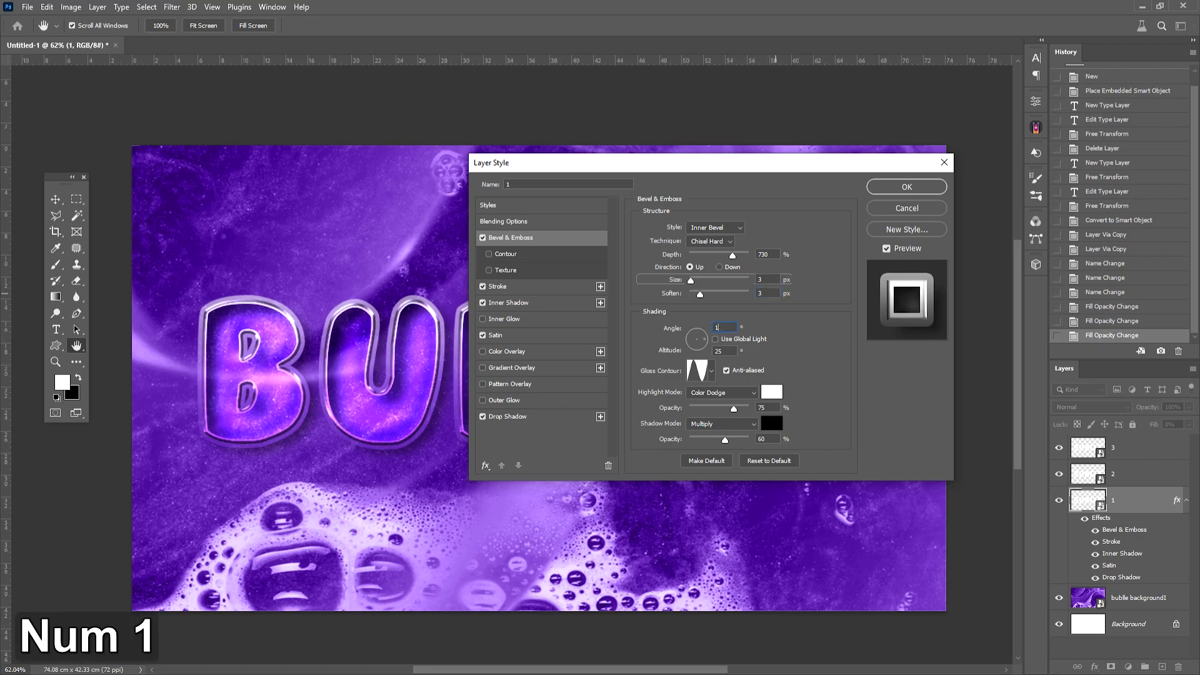
pyautogui.write('40')
pyautogui.click(724, 339)
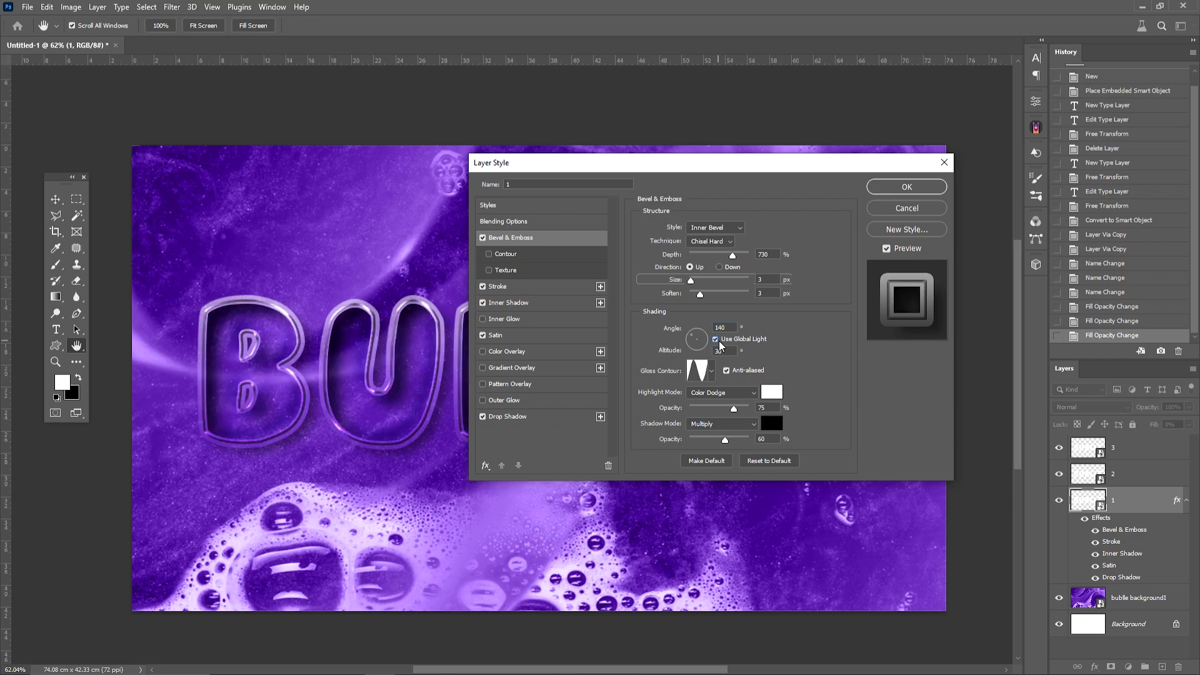
pyautogui.click(732, 350)
pyautogui.write('67')
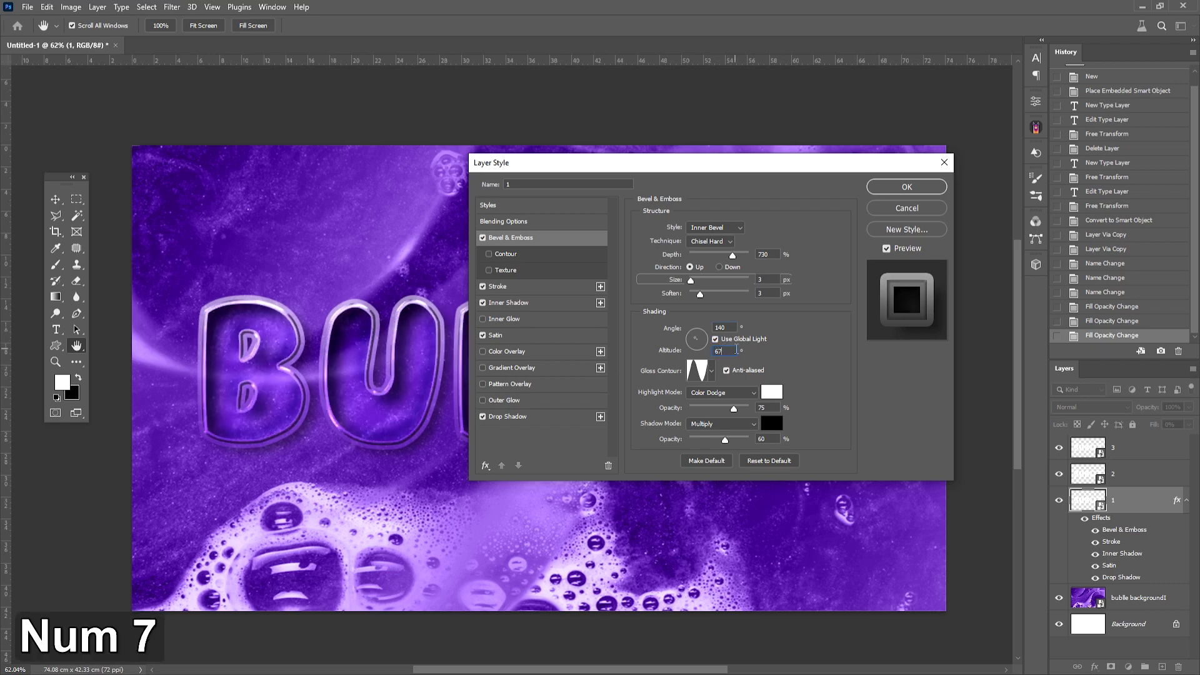
# Give the bevel the S-shaped Gaussian gloss contour, with highlight opacity 50% and shadow mode Overlay
pyautogui.click(715, 372)
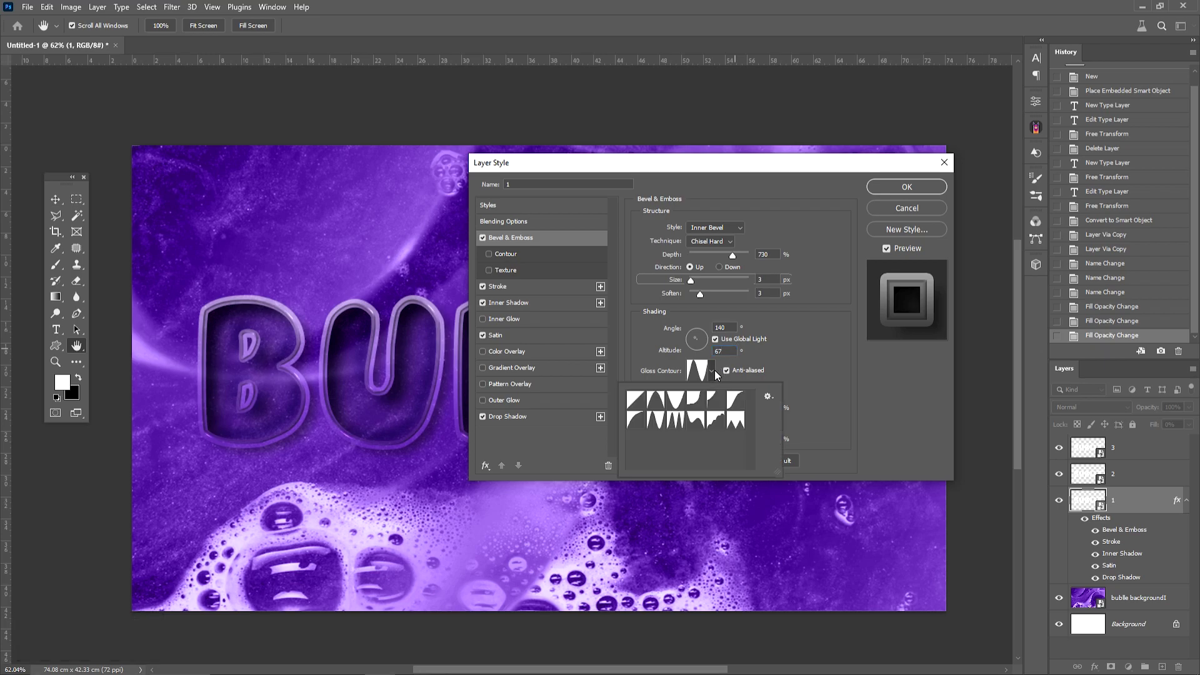
pyautogui.click(740, 406)
pyautogui.click(786, 377)
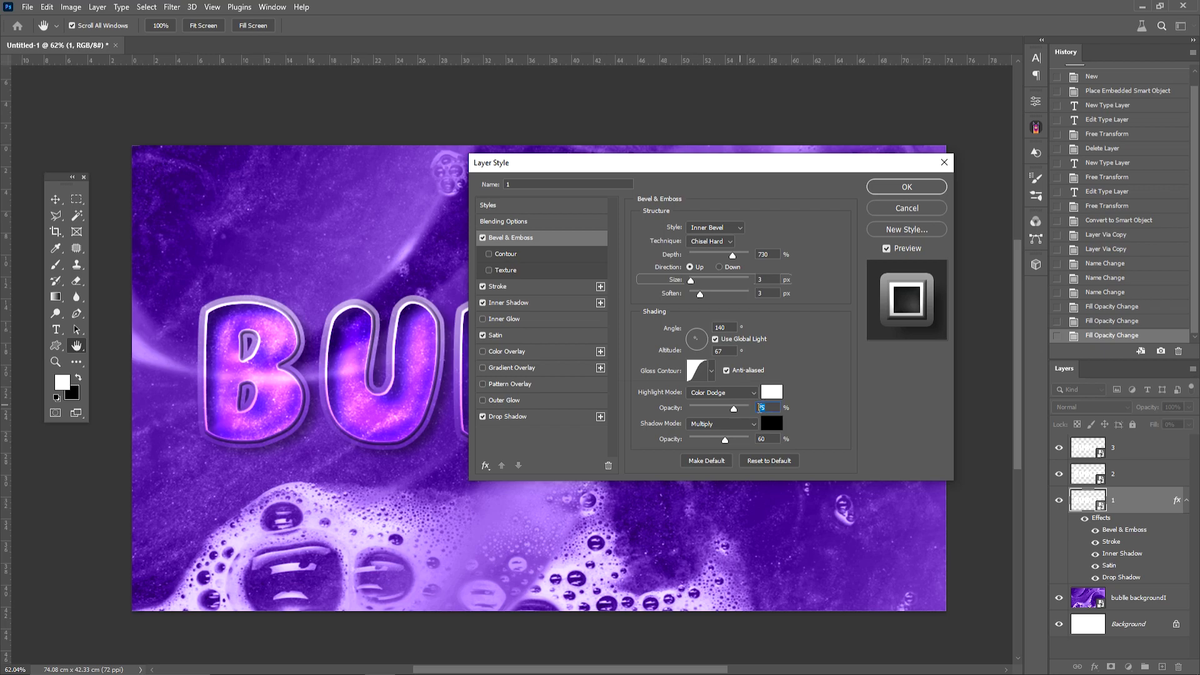
pyautogui.write('50')
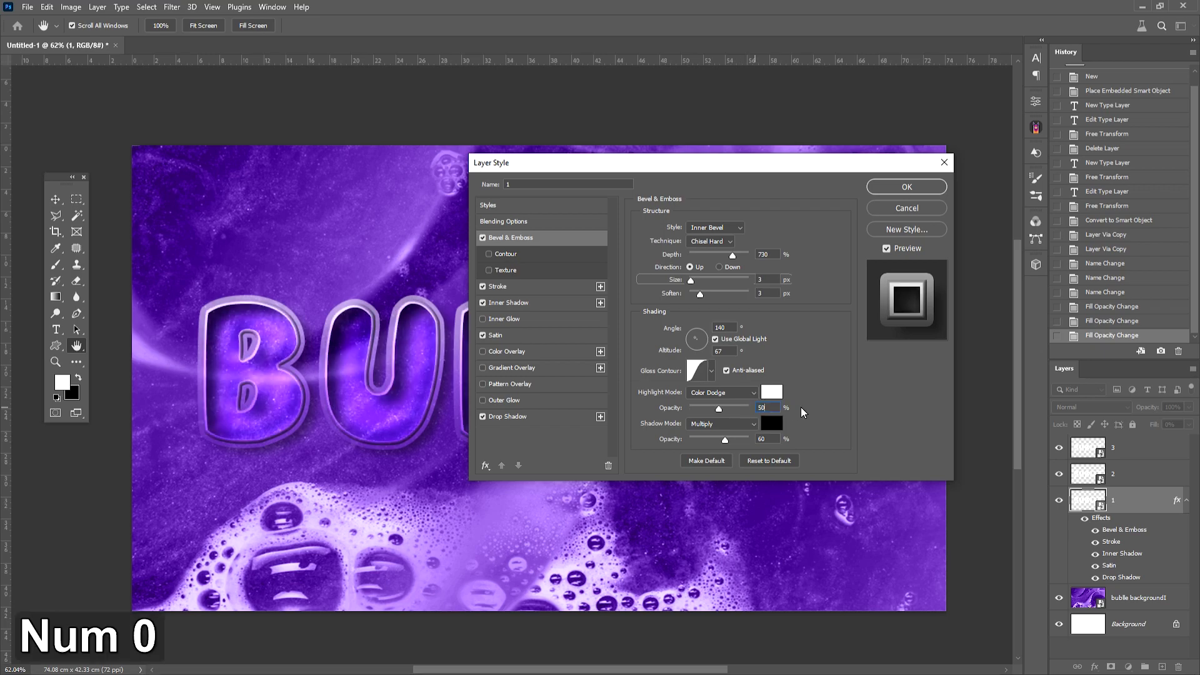
pyautogui.click(753, 427)
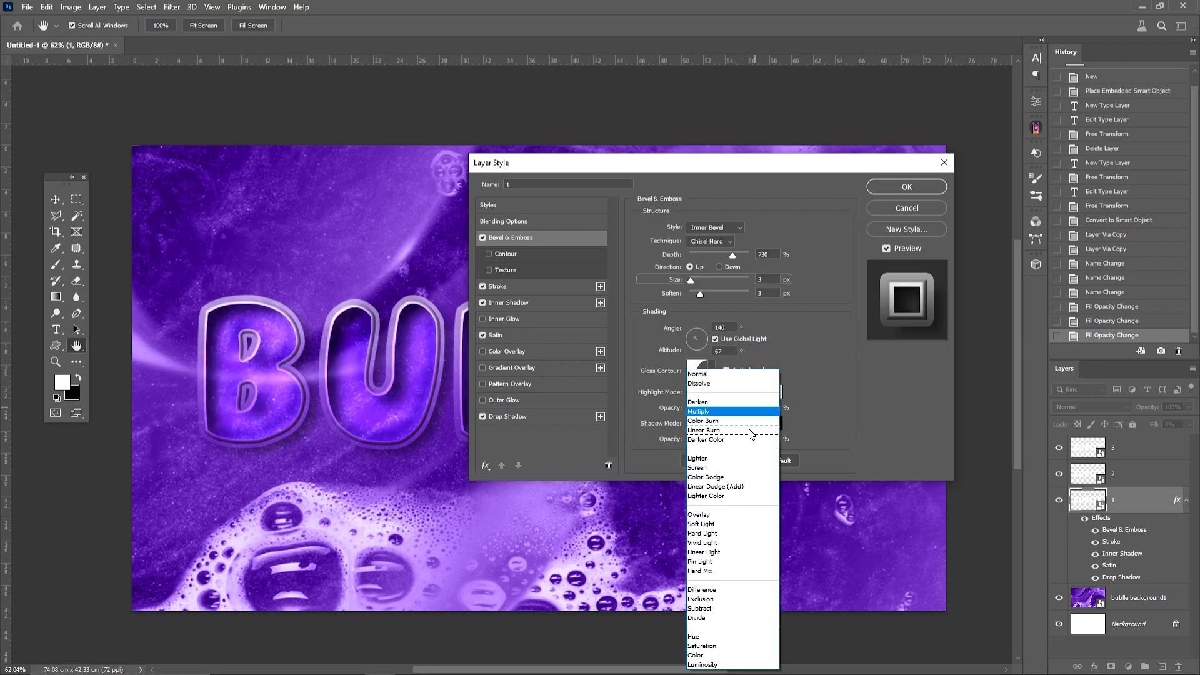
pyautogui.click(751, 514)
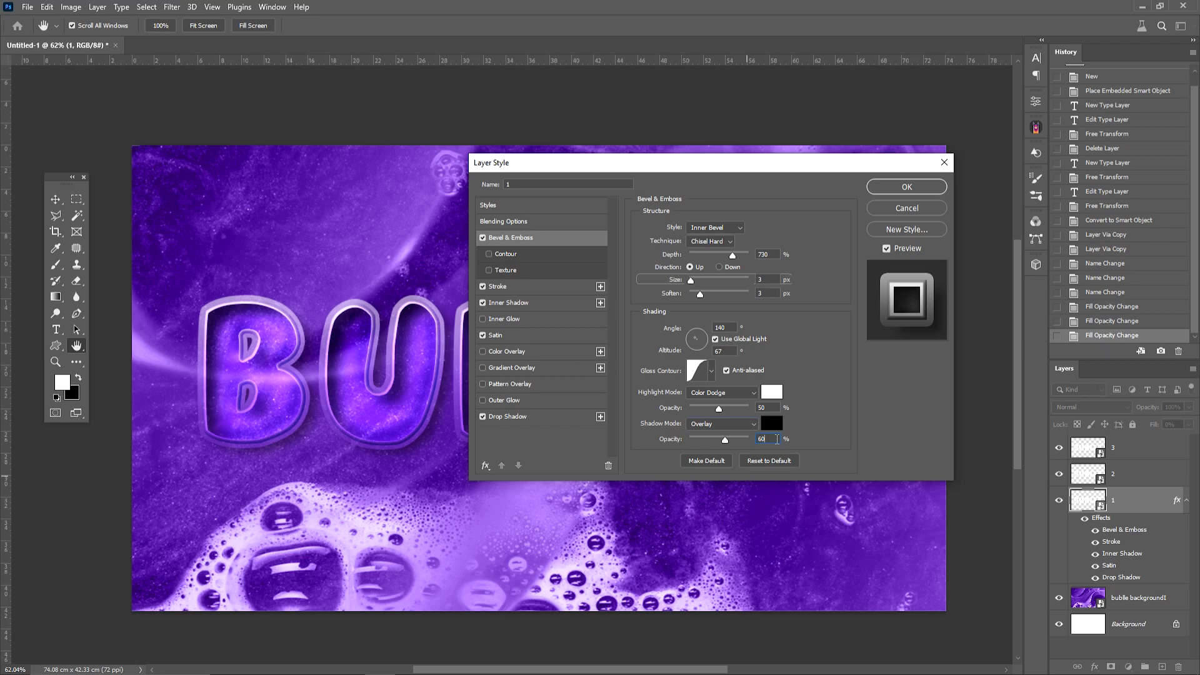
# Apply layer 1's styles, and add an Inner Shadow to layer 2 reset to its default settings
pyautogui.click(880, 190)
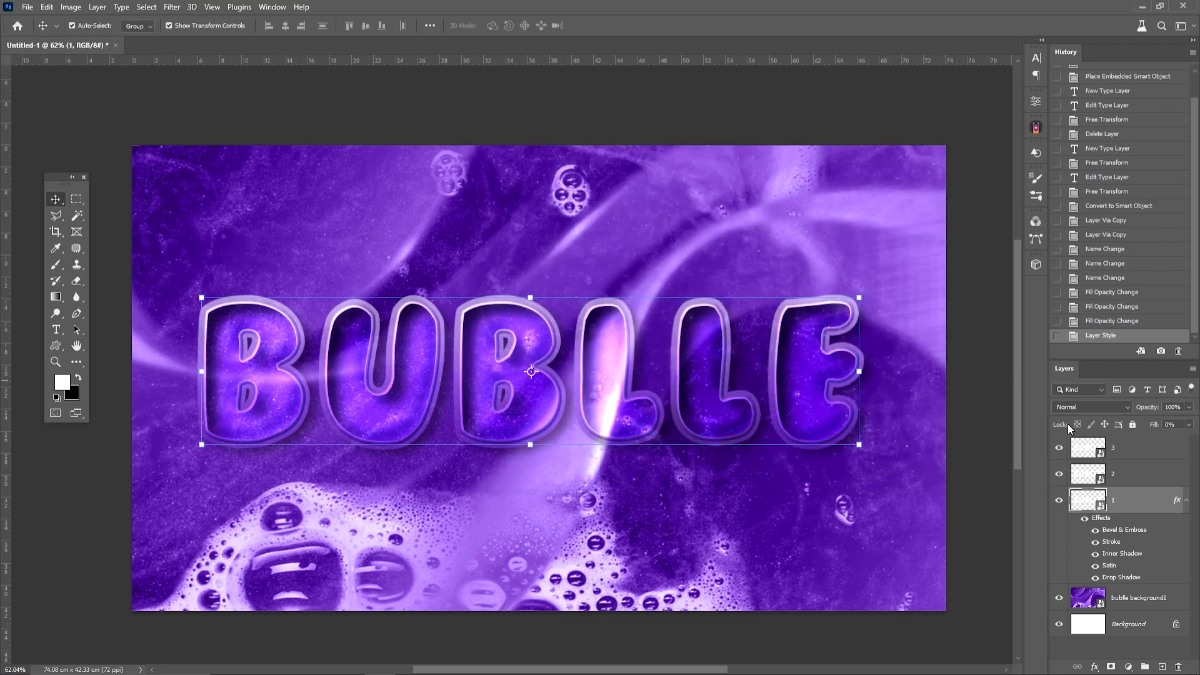
pyautogui.rightClick(1102, 481)
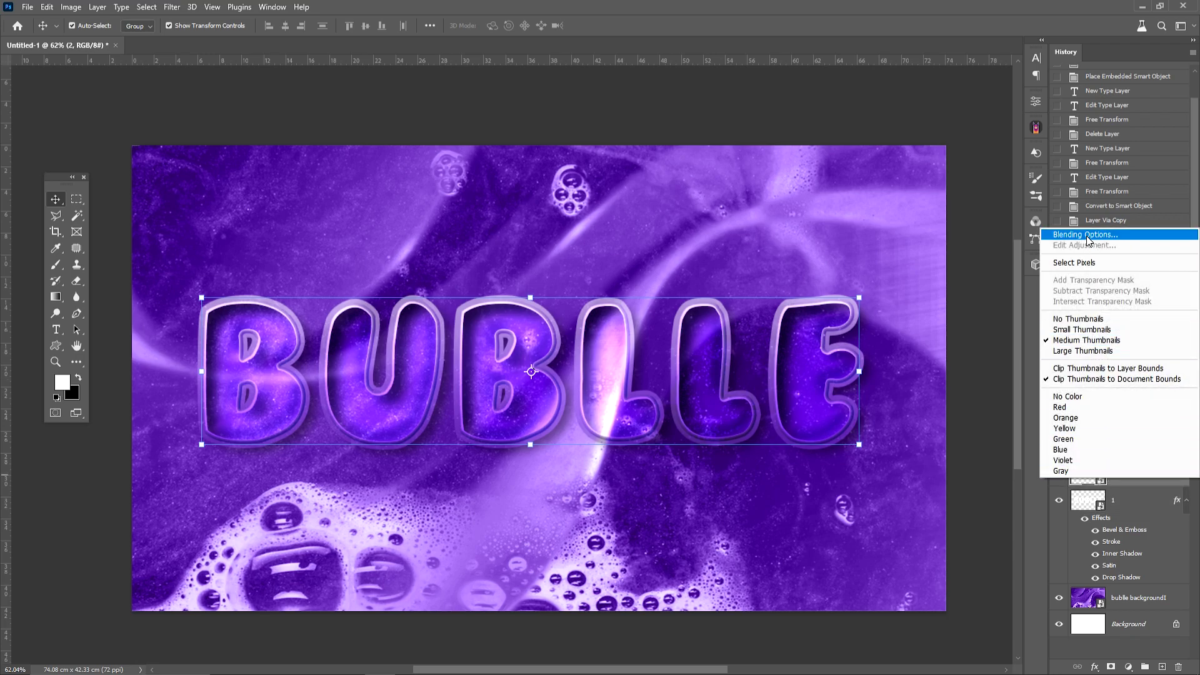
pyautogui.click(1088, 240)
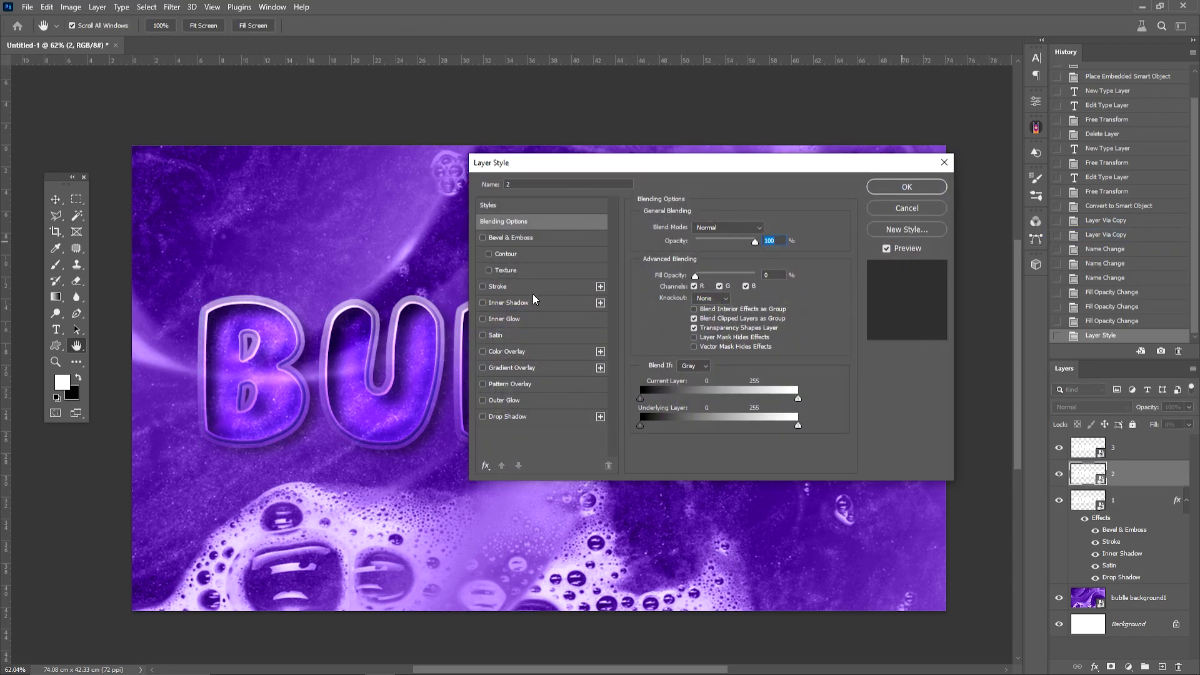
pyautogui.click(523, 303)
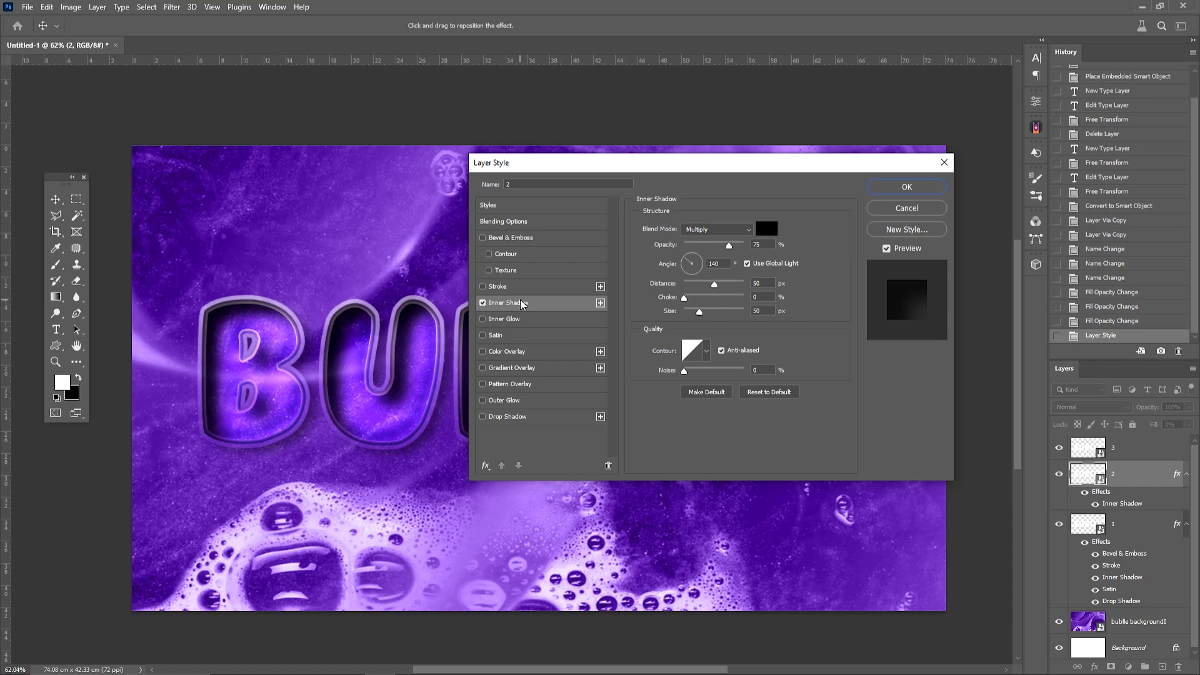
pyautogui.click(769, 392)
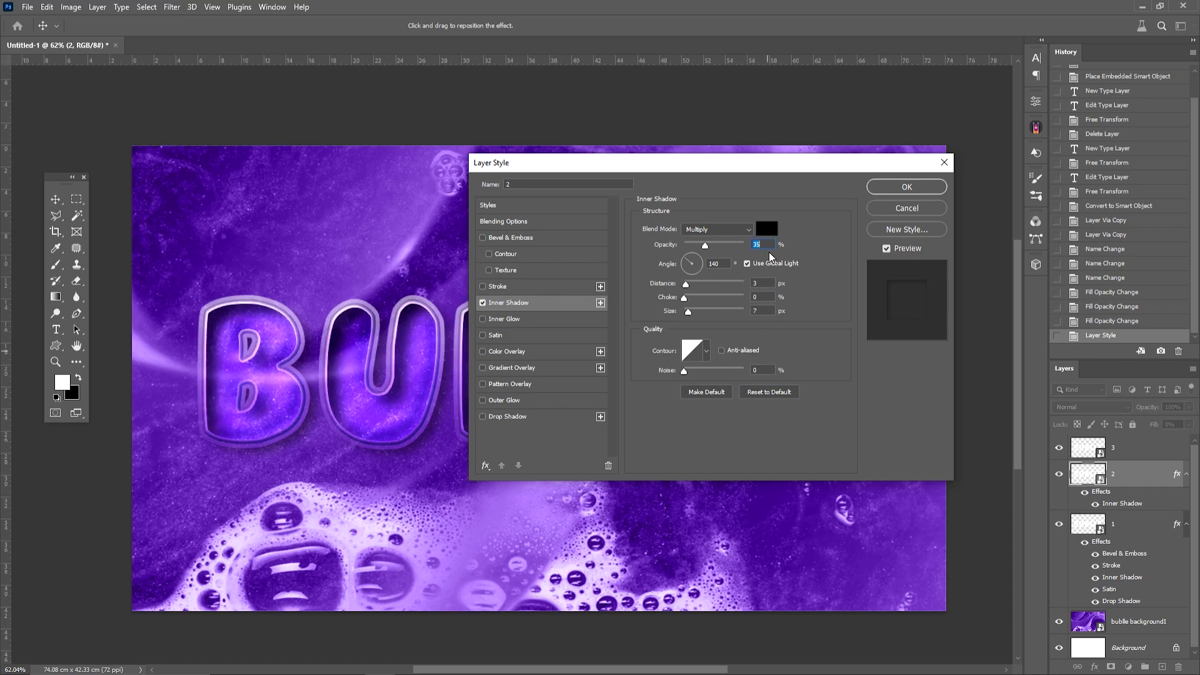
# Set the inner shadow's opacity to 50% and its angle to 120° with global light disabled
pyautogui.write('50')
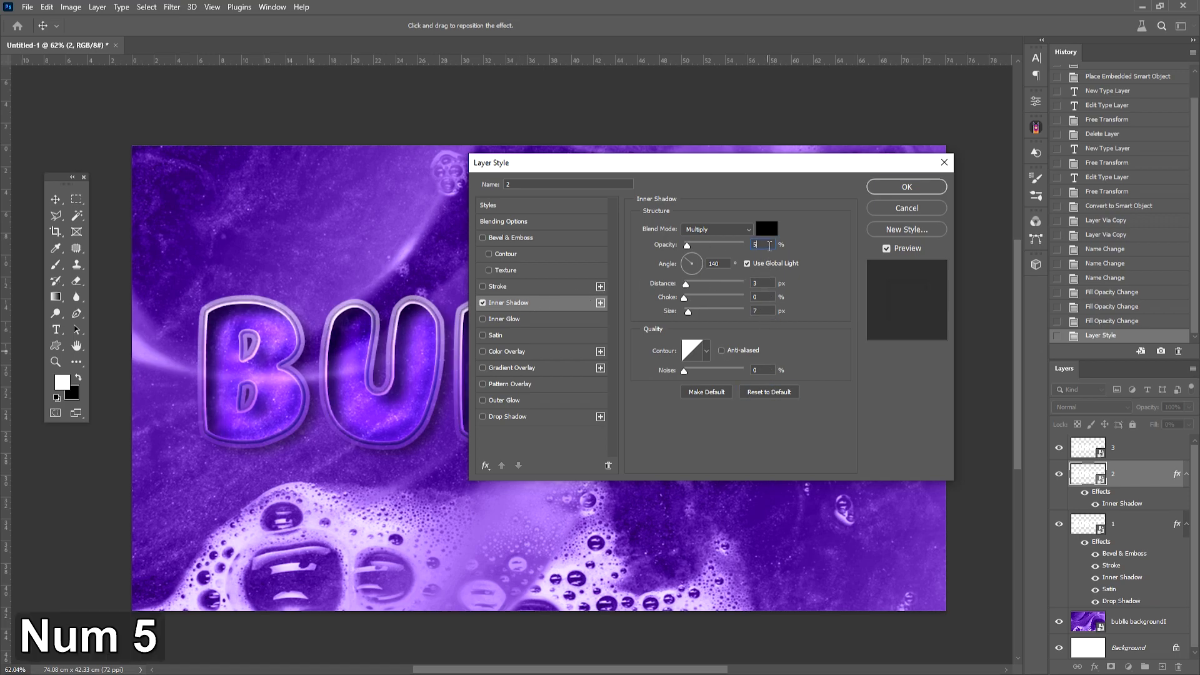
pyautogui.press('Tab')
pyautogui.write('1')
pyautogui.press('BackSpace')
pyautogui.write('90')
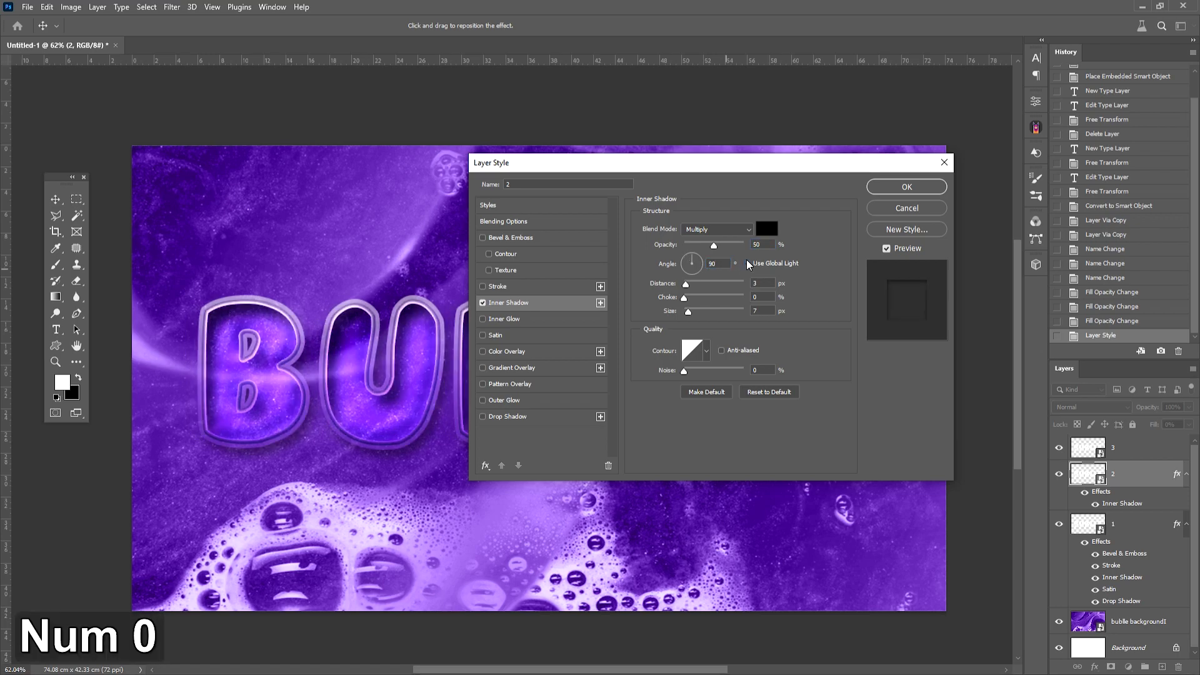
pyautogui.doubleClick(712, 263)
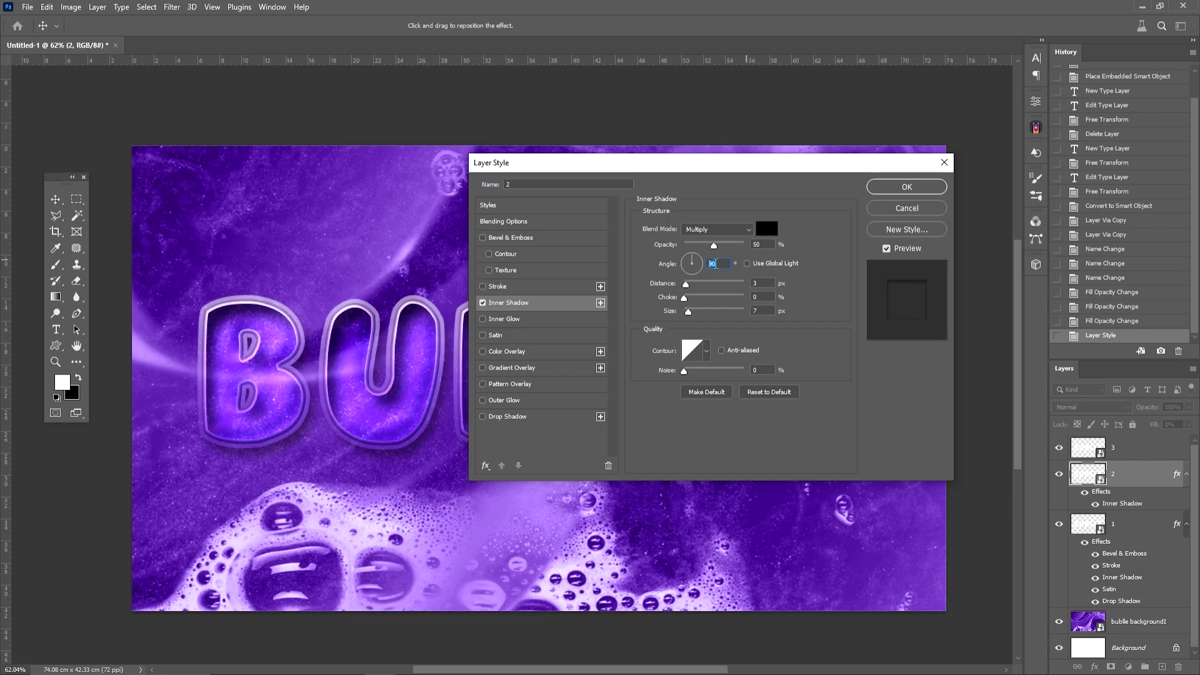
pyautogui.write('120')
# Set the inner shadow's size to 15 px and enable anti-aliasing for its contour
pyautogui.doubleClick(762, 313)
pyautogui.write('15')
pyautogui.click(723, 351)
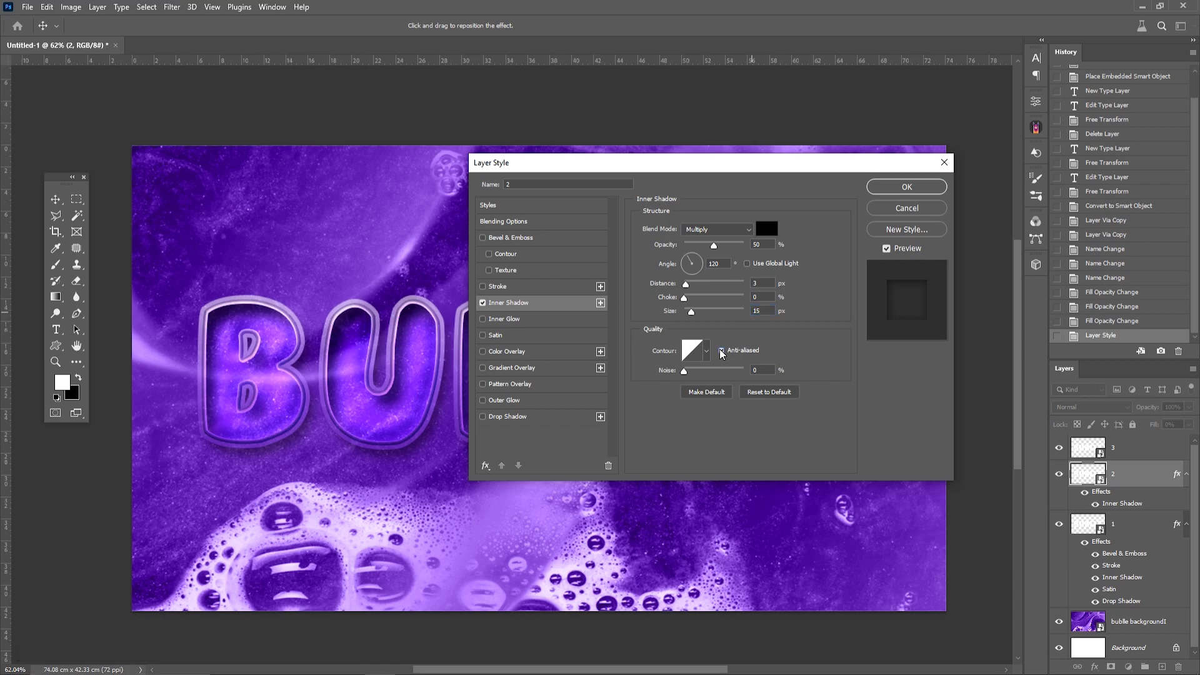
# Add a Stroke effect to layer 2 with a size of 9 px and the Outside position
pyautogui.click(483, 287)
pyautogui.click(518, 292)
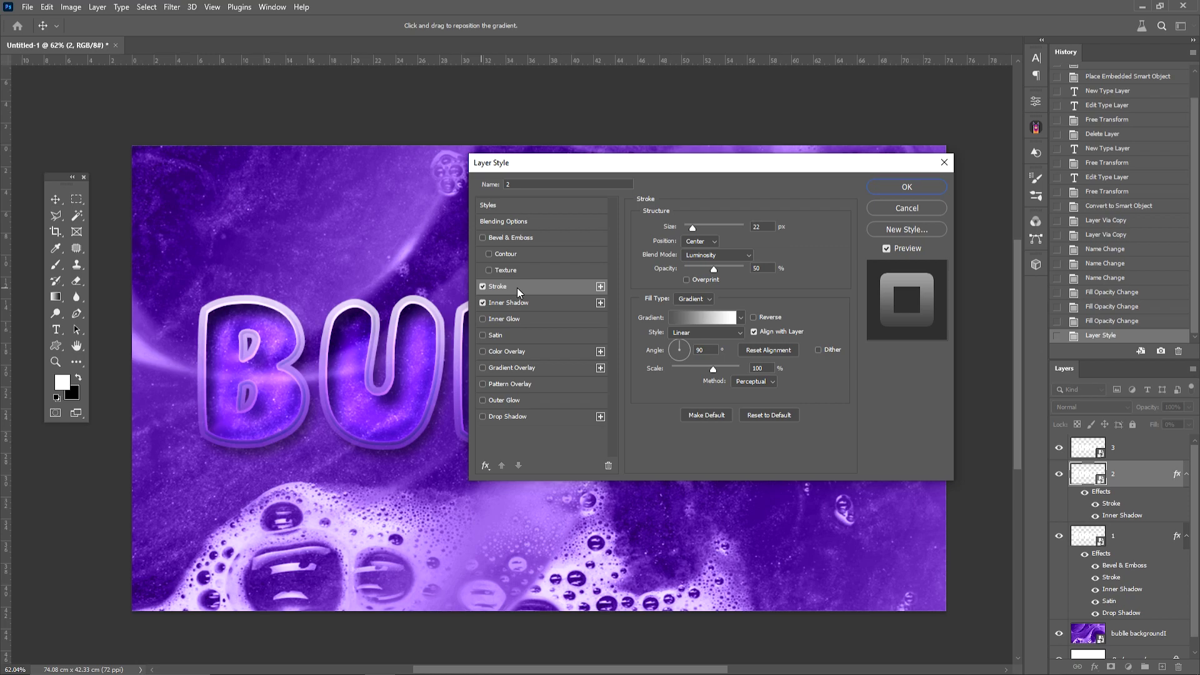
pyautogui.doubleClick(758, 226)
pyautogui.write('9')
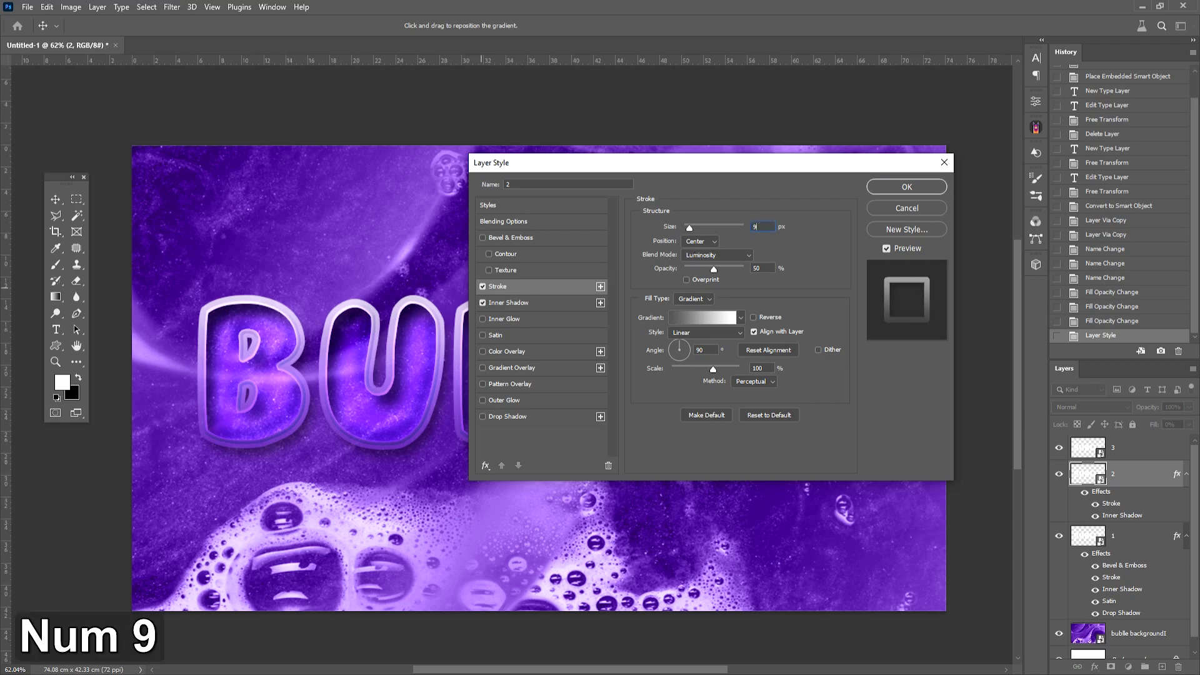
pyautogui.click(710, 241)
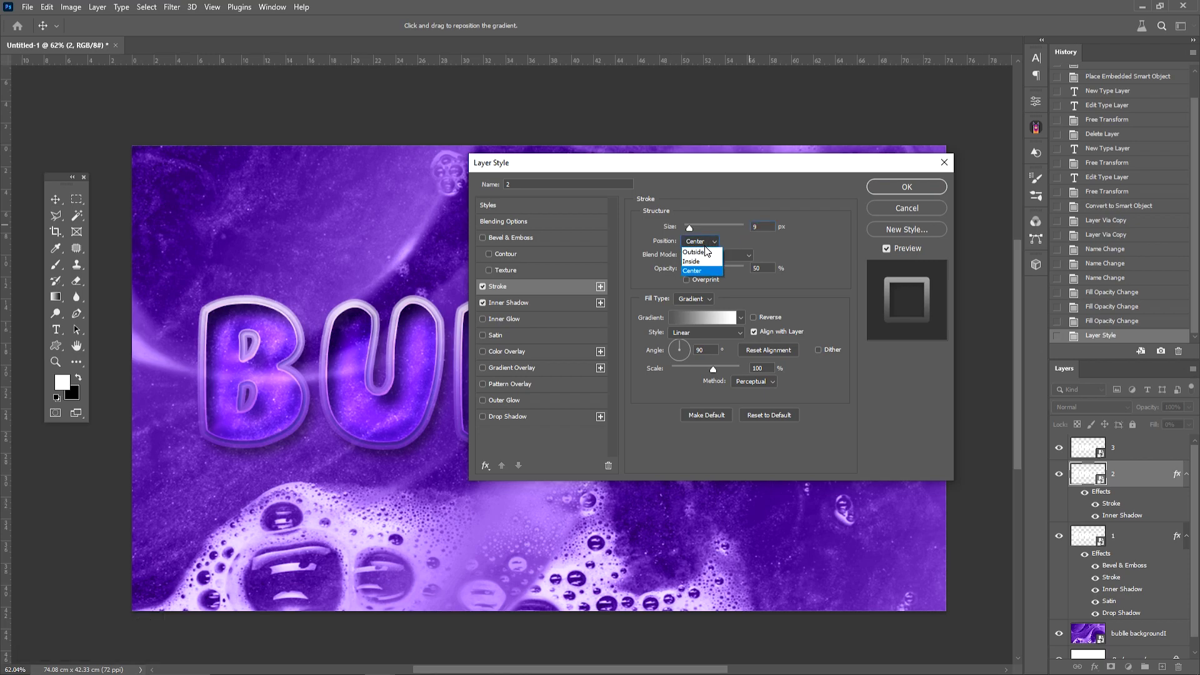
pyautogui.click(703, 247)
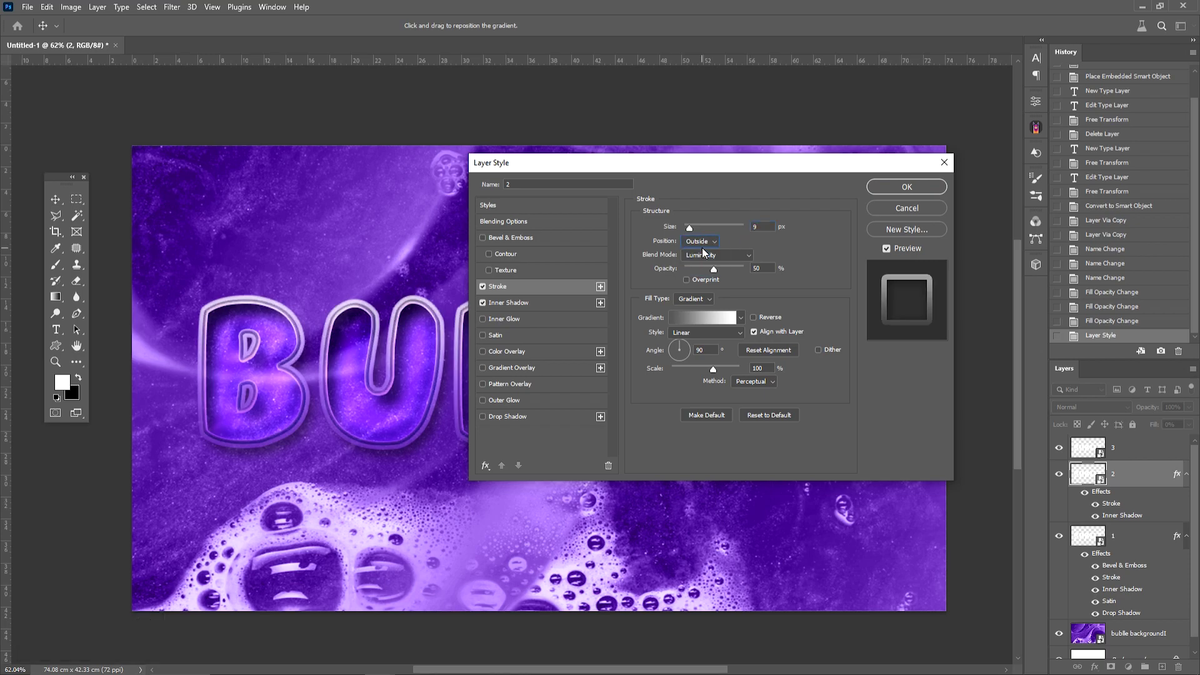
# Set the stroke's blend mode to Normal and its opacity to 90%
pyautogui.click(702, 250)
pyautogui.click(716, 260)
pyautogui.click(716, 265)
pyautogui.click(715, 268)
pyautogui.click(753, 269)
pyautogui.write('90')
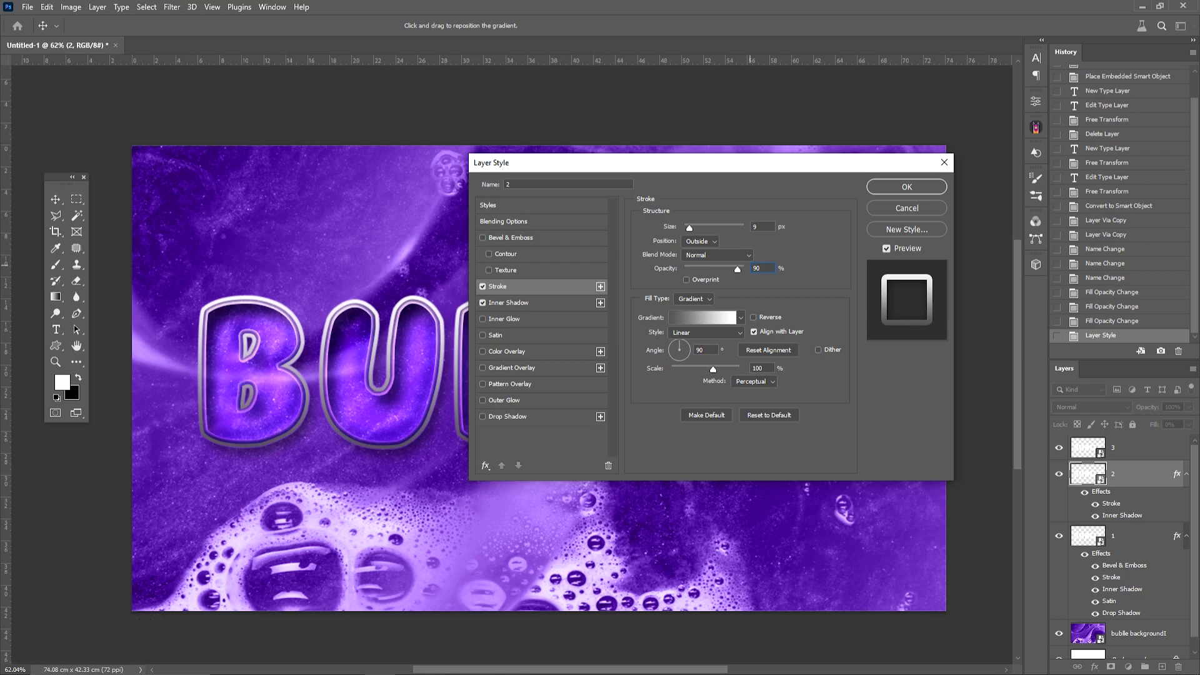
# Change the starting color stop of the stroke's gradient to a lighter medium gray, keeping the white end stop
pyautogui.click(715, 314)
pyautogui.click(757, 339)
pyautogui.click(808, 389)
pyautogui.moveTo(686, 400); pyautogui.dragTo(672, 378)
pyautogui.click(943, 295)
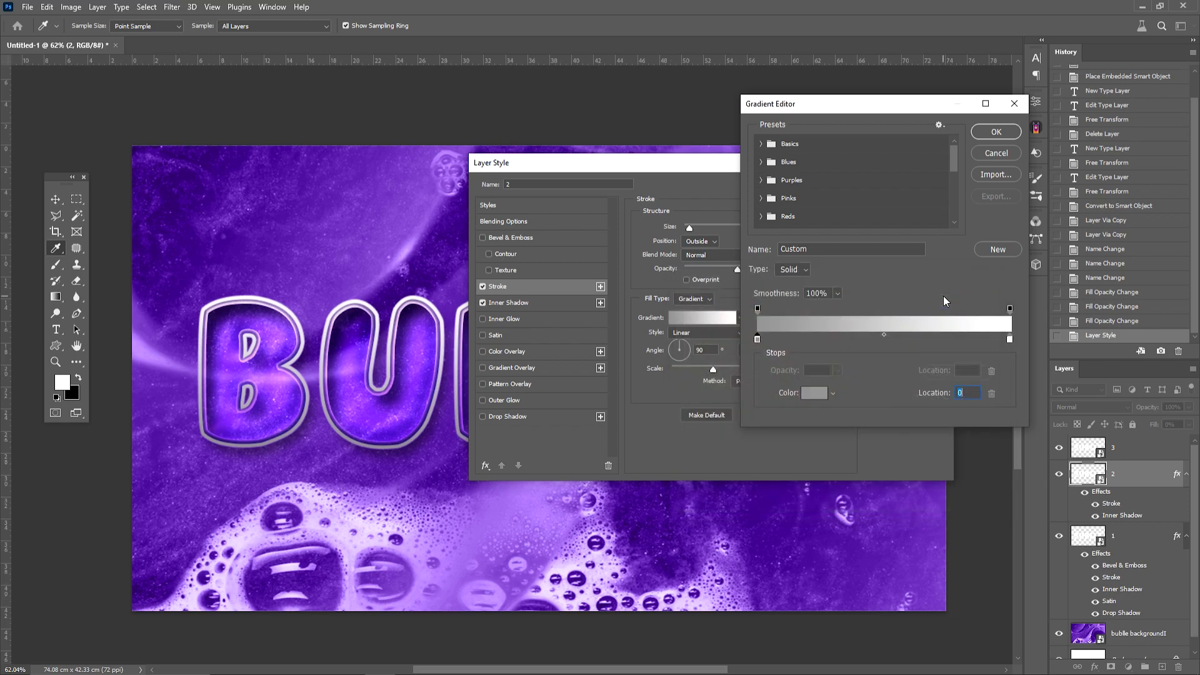
pyautogui.click(1000, 137)
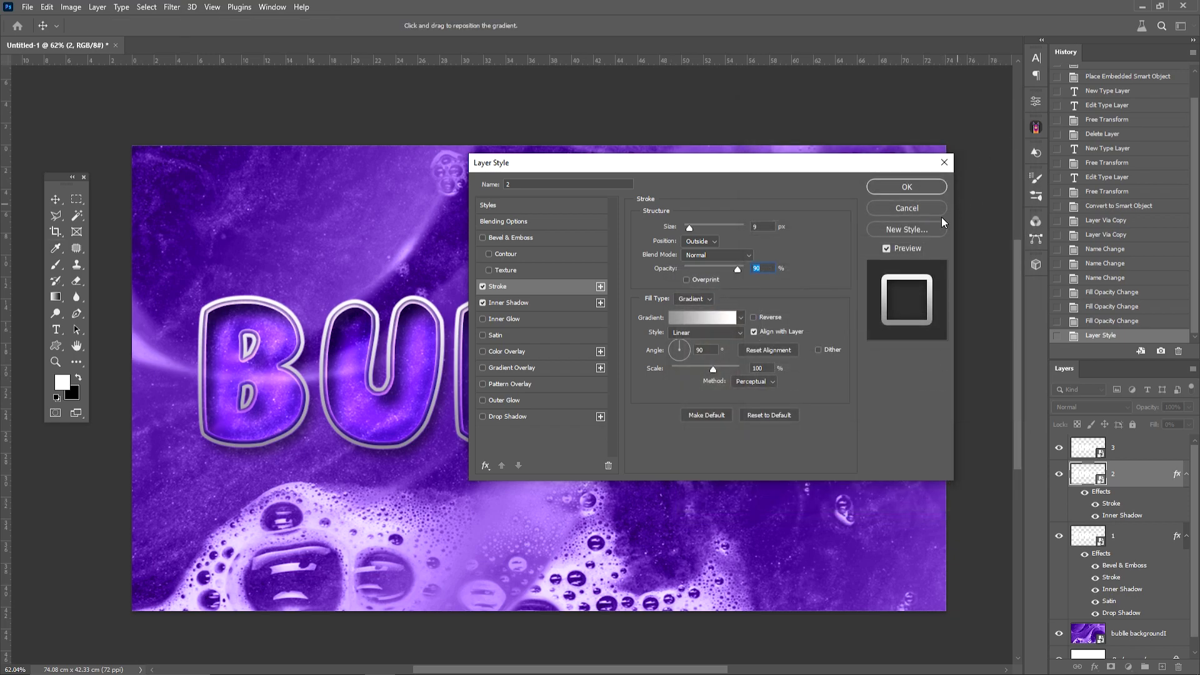
# Set the stroke's gradient style to Shape Burst and its angle to 0°
pyautogui.click(711, 334)
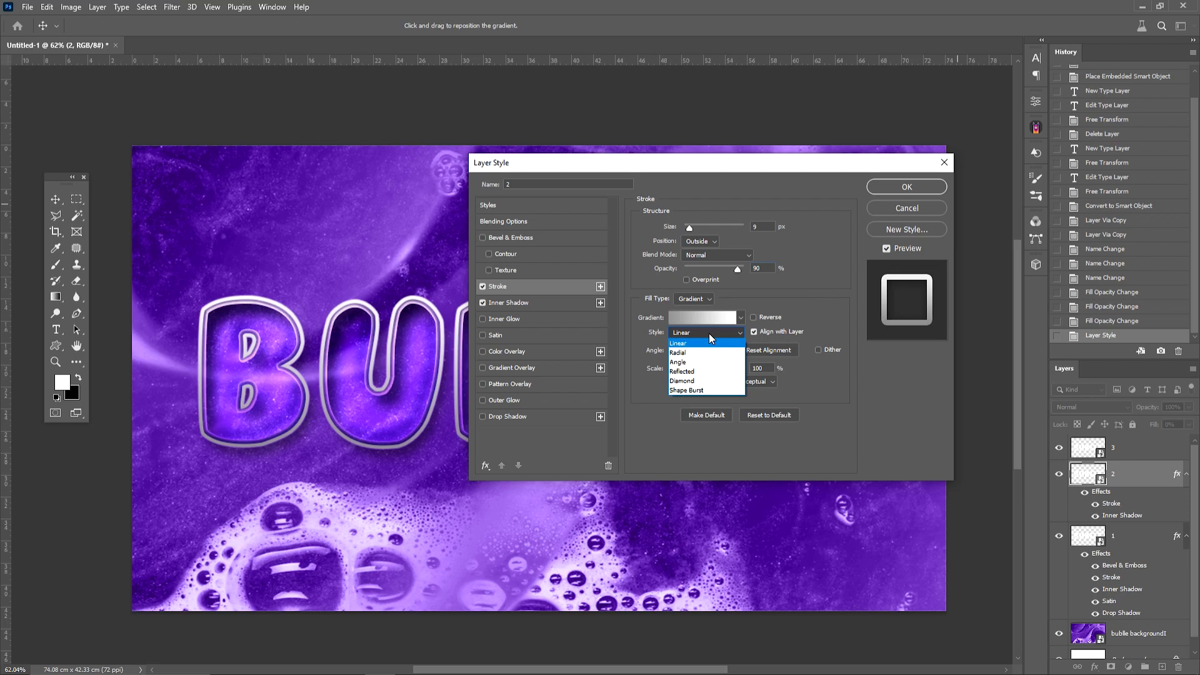
pyautogui.click(691, 391)
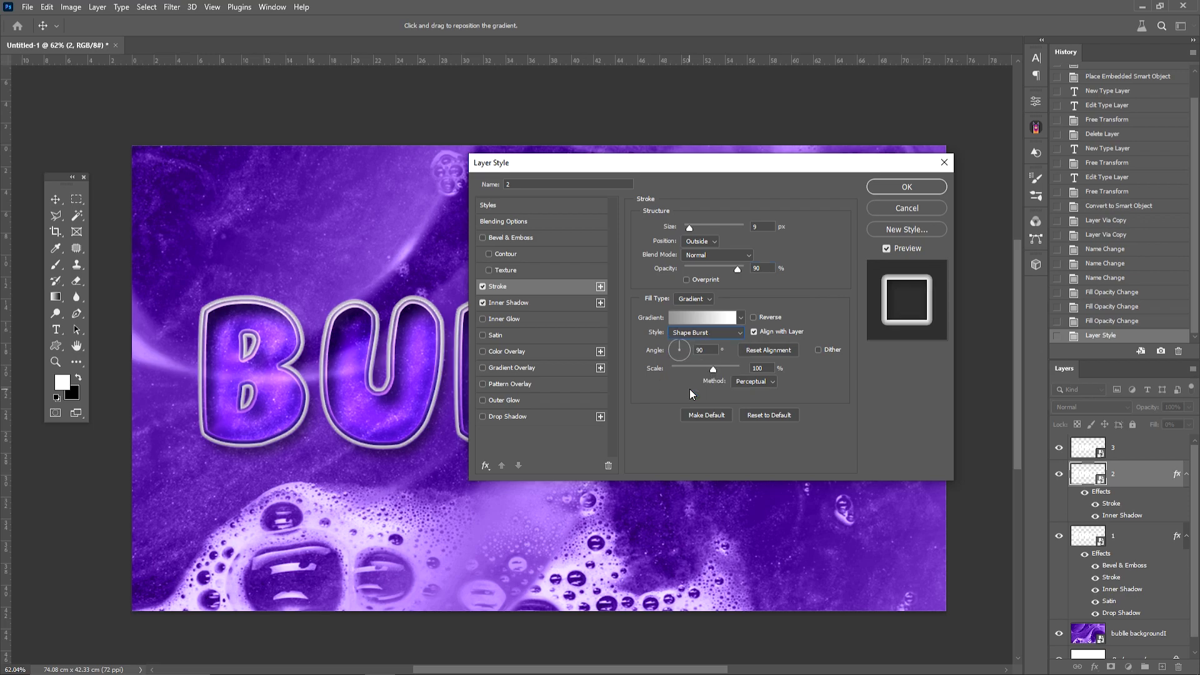
pyautogui.doubleClick(703, 350)
pyautogui.write('0')
# Add a Bevel & Emboss effect to layer 2 with the Stroke Emboss style and Smooth technique
pyautogui.click(507, 240)
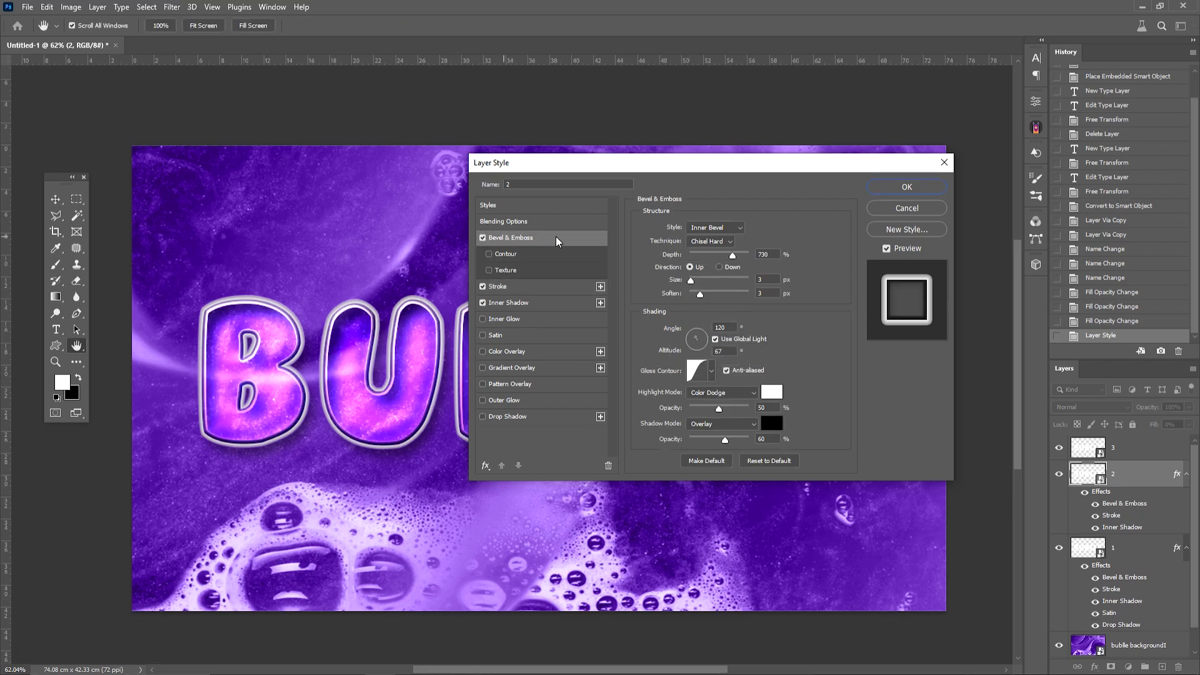
pyautogui.click(714, 228)
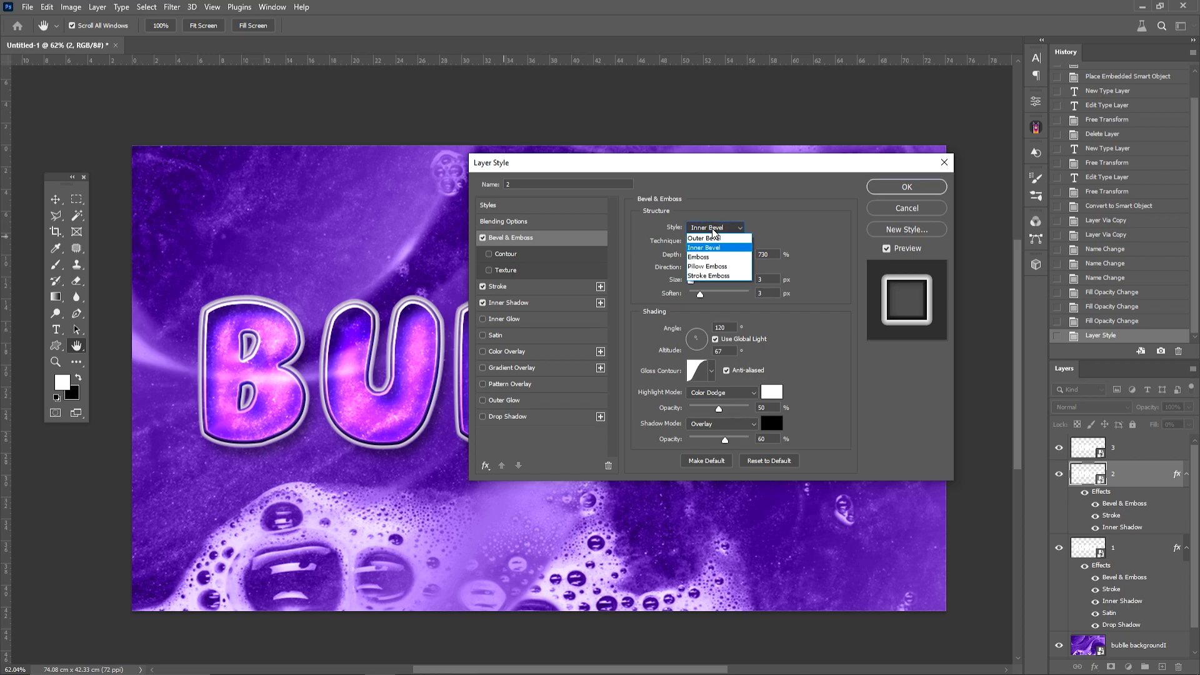
pyautogui.click(714, 276)
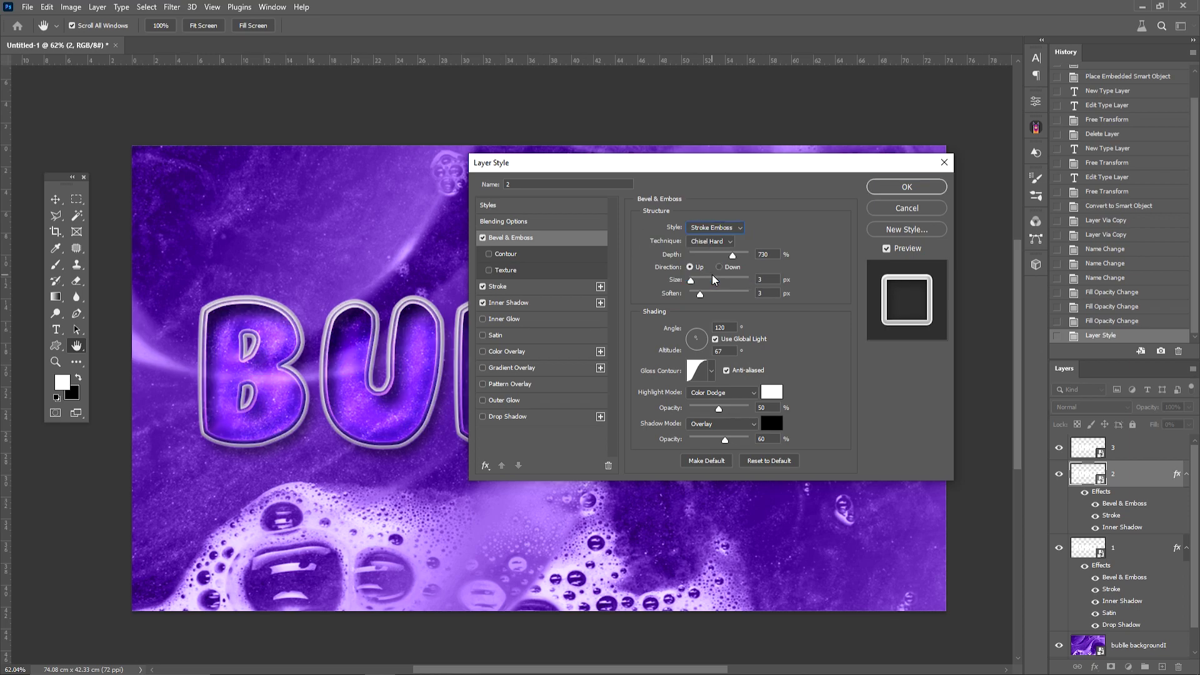
pyautogui.click(713, 242)
pyautogui.click(714, 252)
# Set the stroke emboss depth to 75%, size to 18 px and soften to 0 px
pyautogui.doubleClick(760, 256)
pyautogui.write('75')
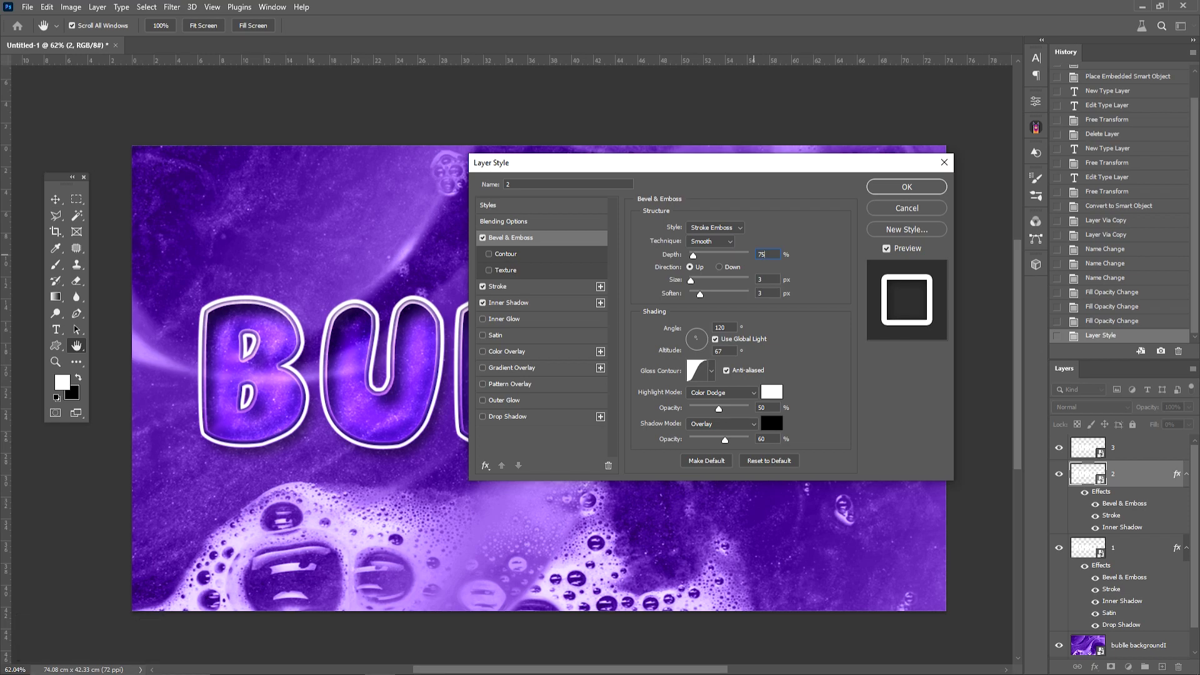
pyautogui.doubleClick(759, 280)
pyautogui.write('18')
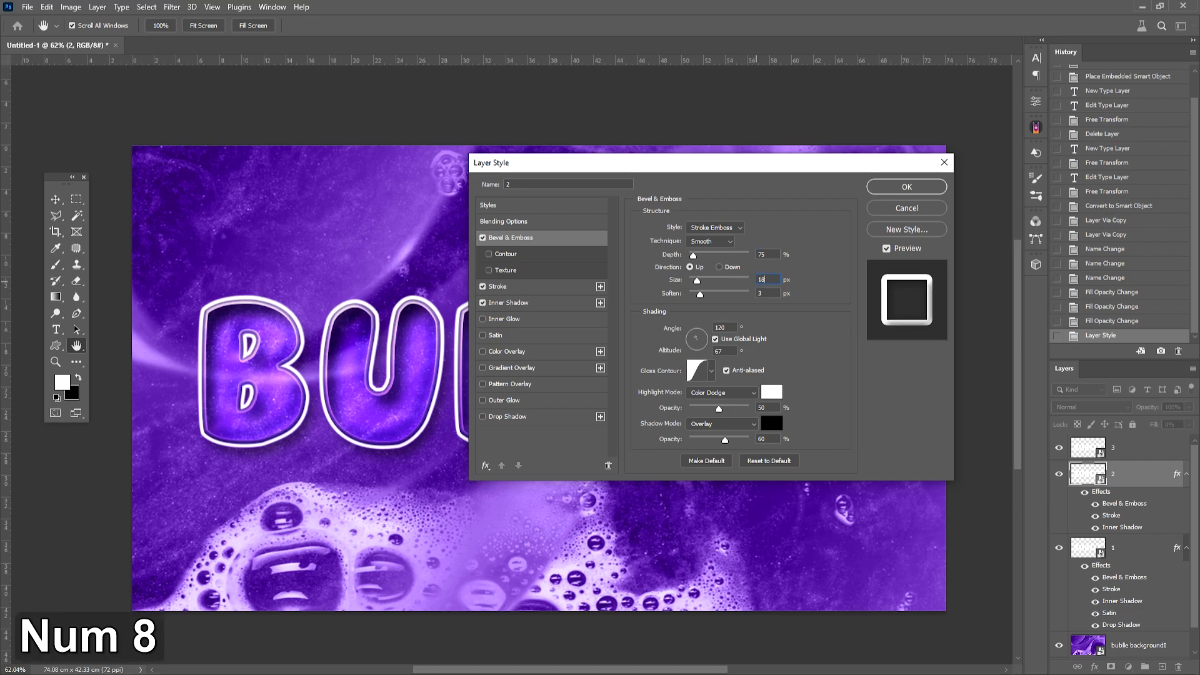
pyautogui.doubleClick(764, 294)
pyautogui.write('0')
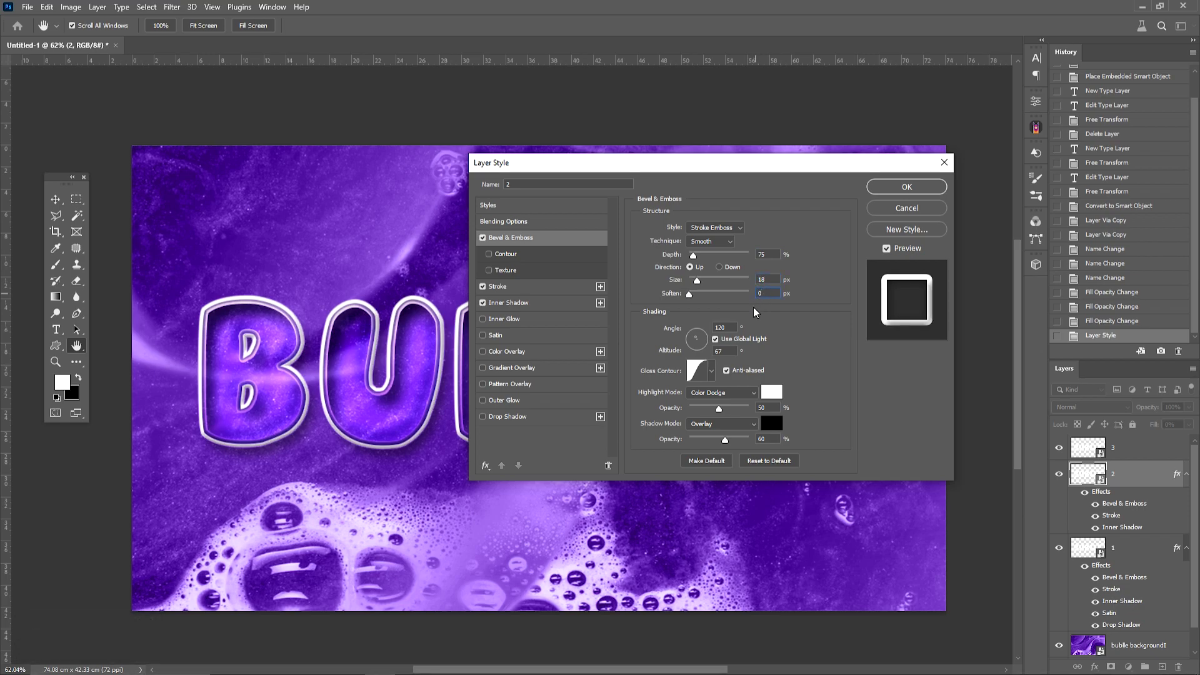
# Disable global light for layer 2's bevel and set its altitude to 25° and angle to 120°
pyautogui.click(716, 340)
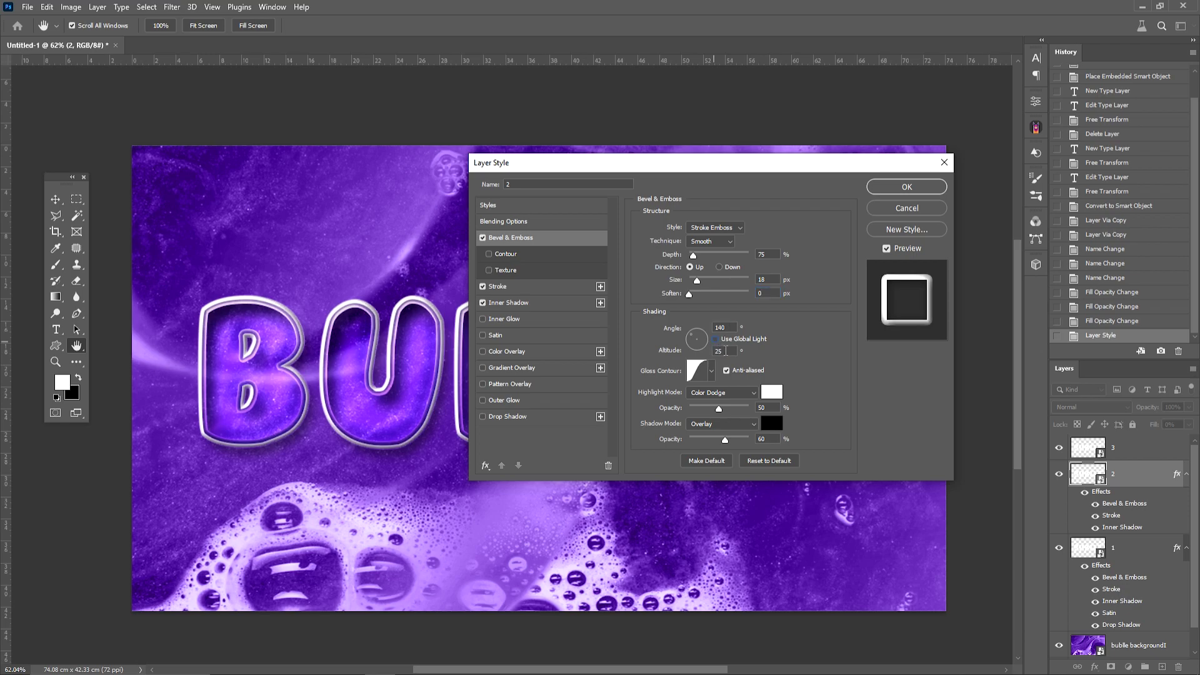
pyautogui.doubleClick(718, 351)
pyautogui.write('25')
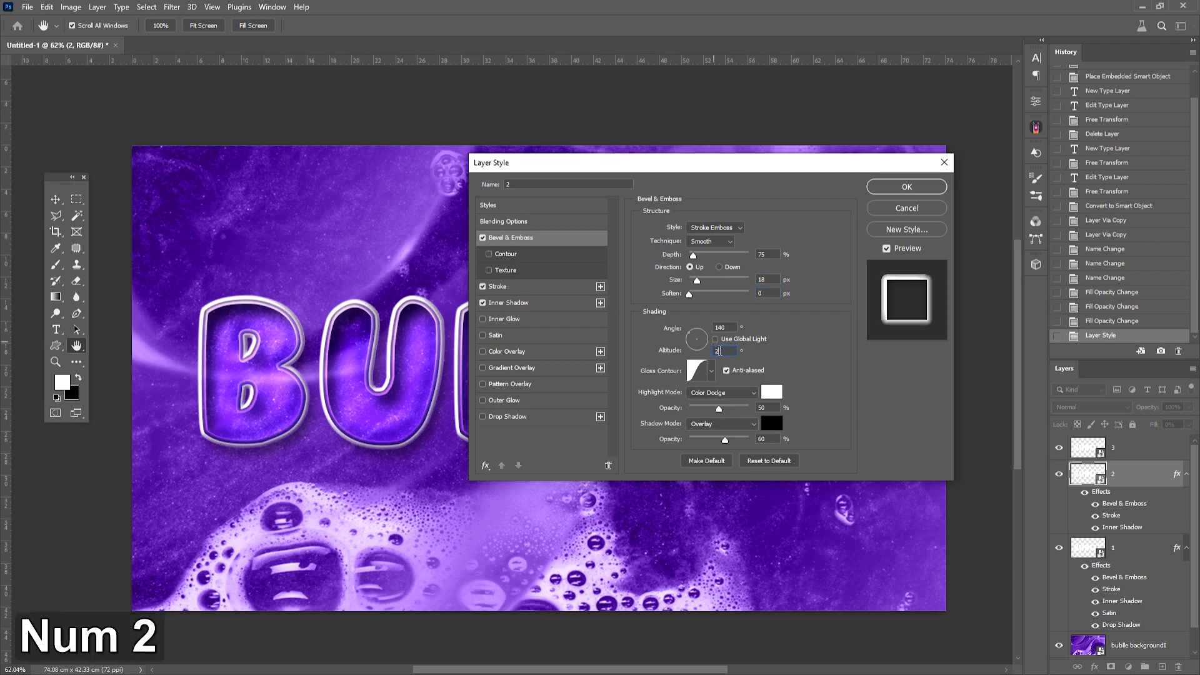
pyautogui.doubleClick(728, 328)
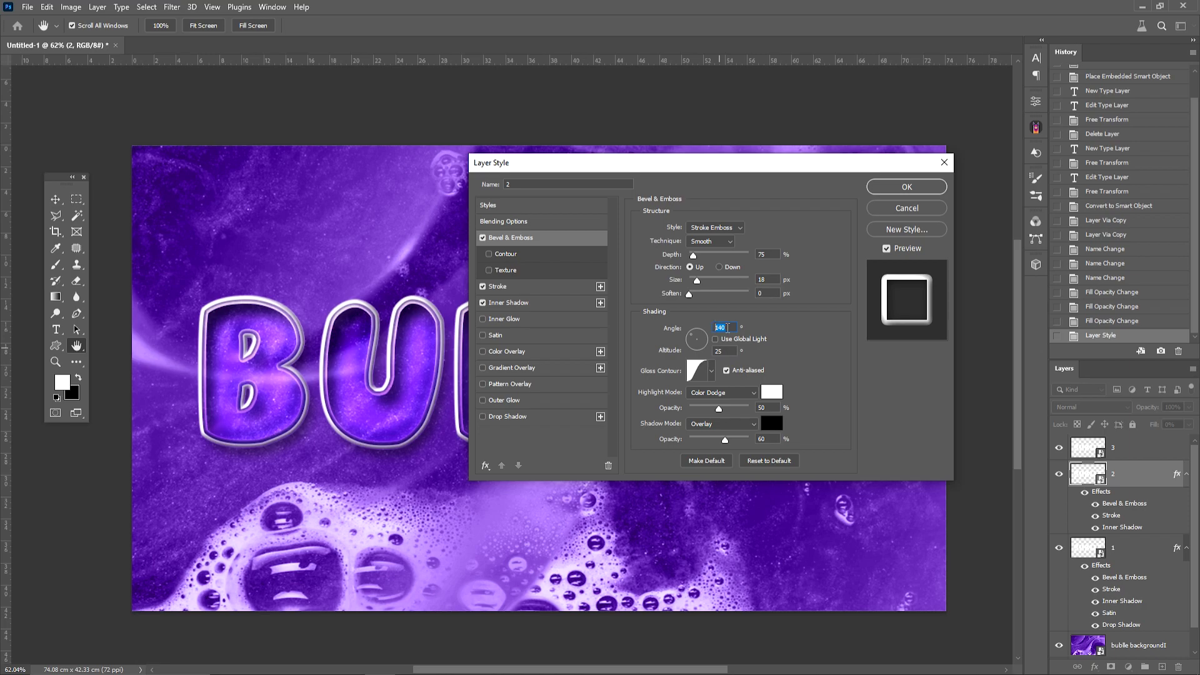
pyautogui.write('120')
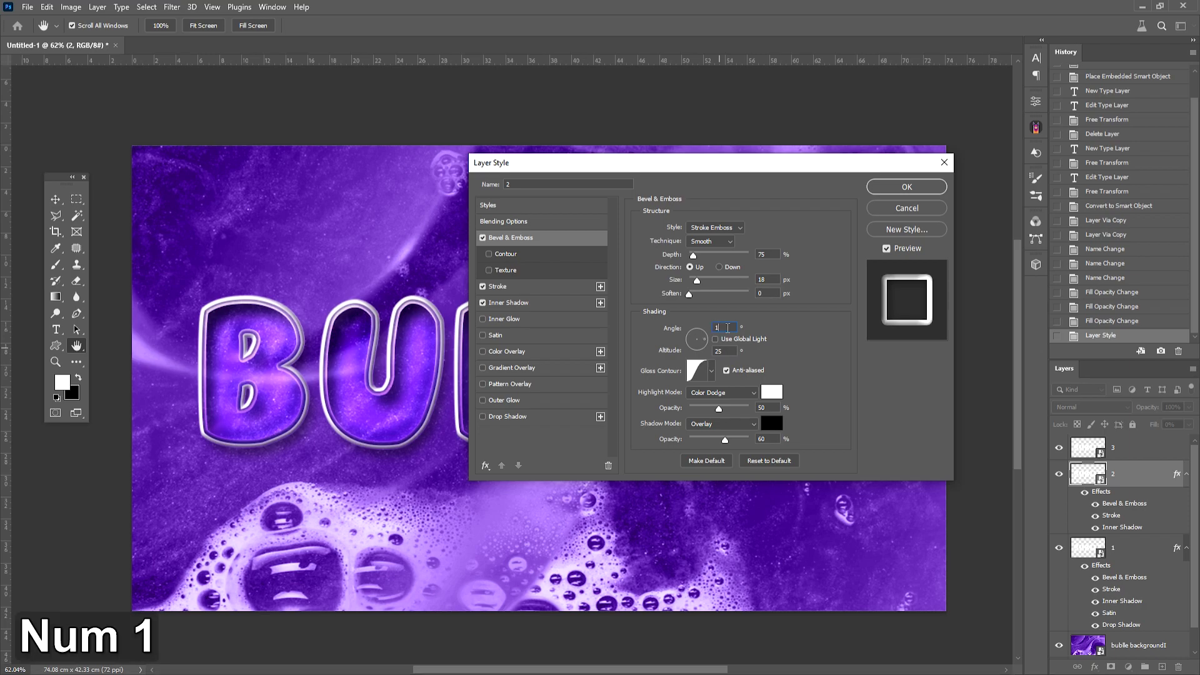
# Give layer 2's bevel the Ring gloss contour, with highlight opacity 75% and shadow mode Multiply
pyautogui.click(712, 371)
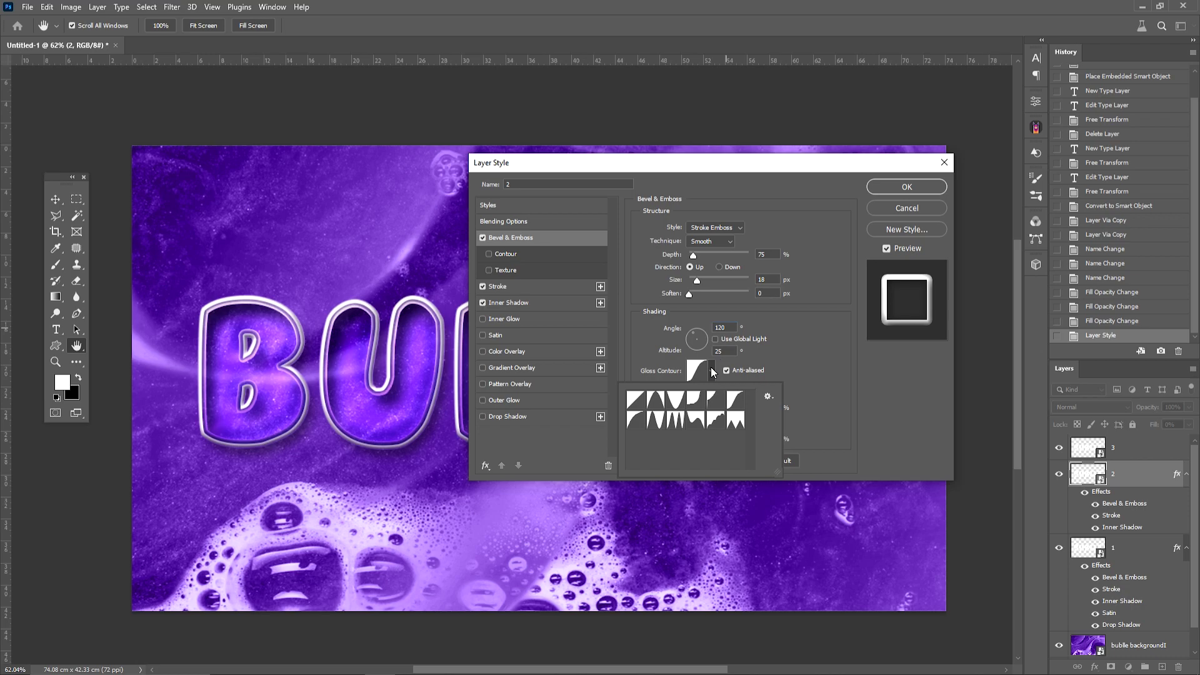
pyautogui.click(659, 423)
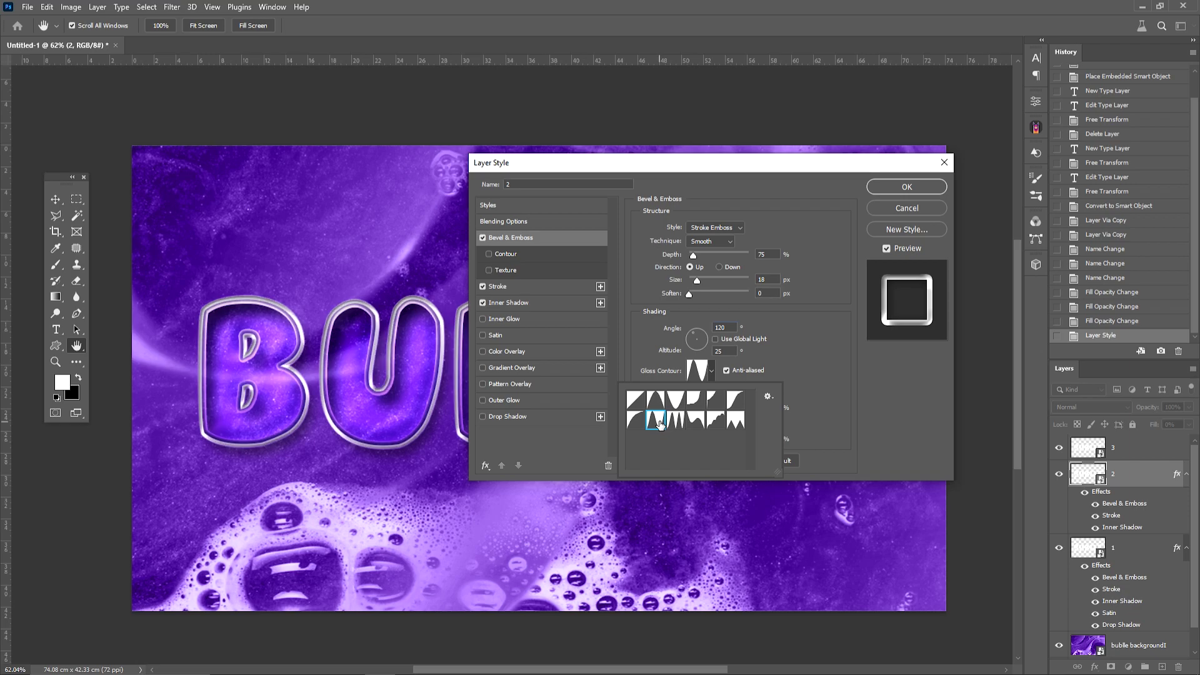
pyautogui.click(792, 357)
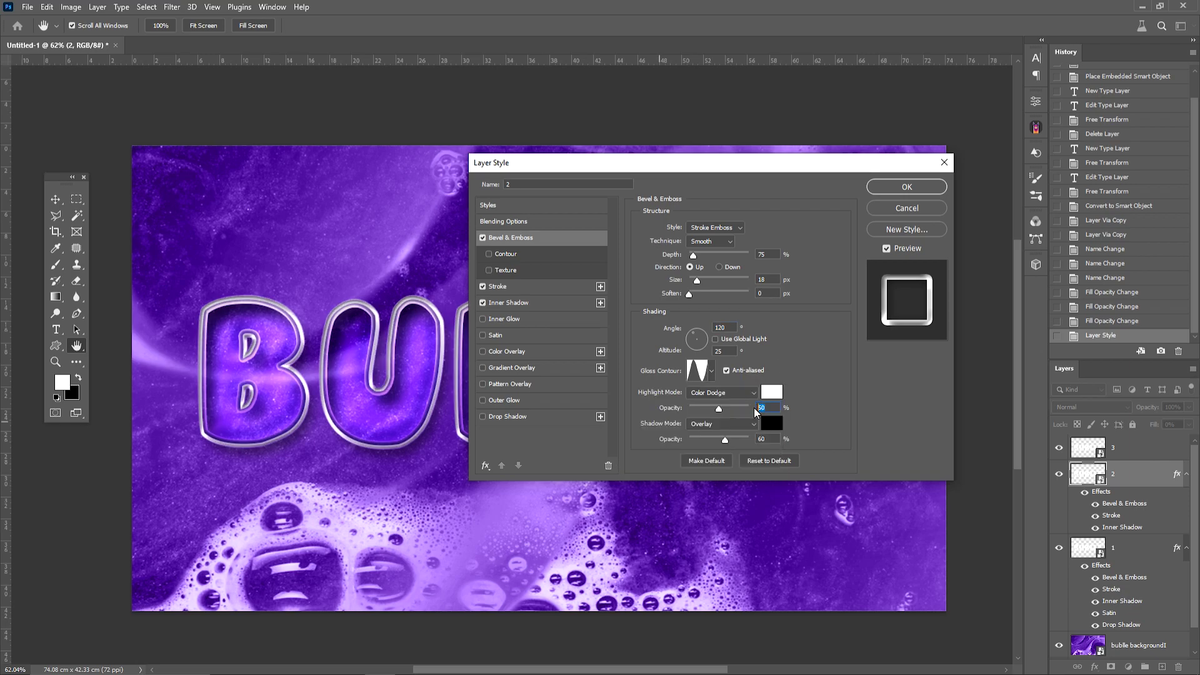
pyautogui.write('75')
pyautogui.click(743, 425)
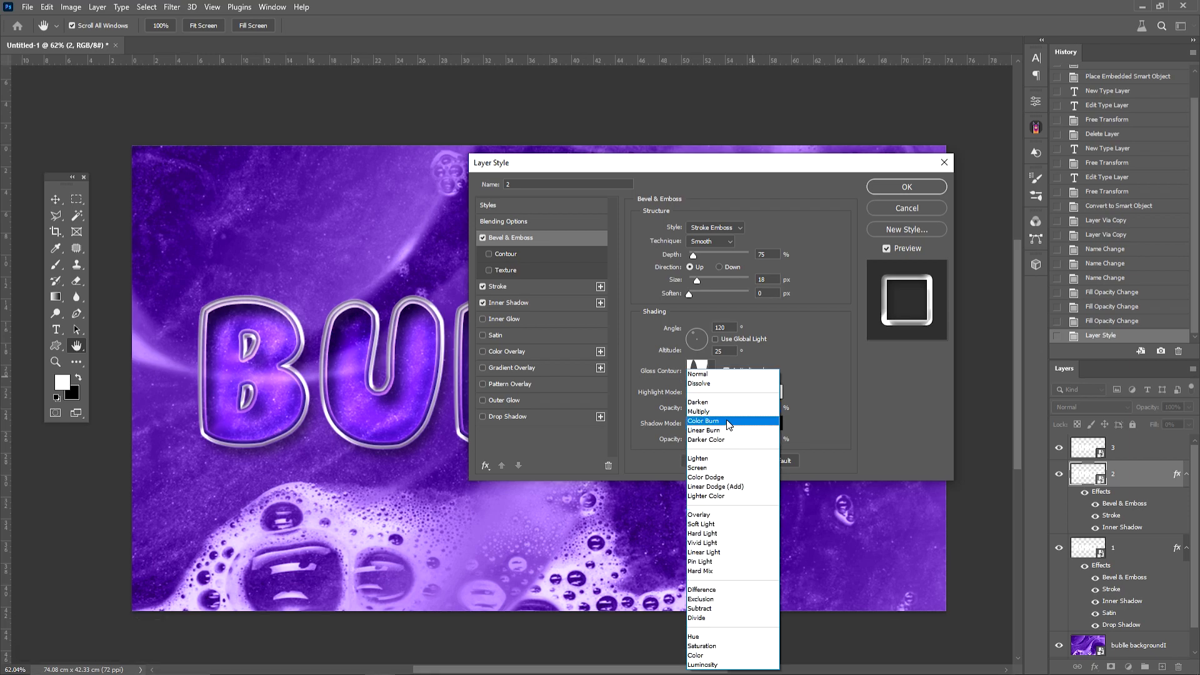
pyautogui.click(724, 413)
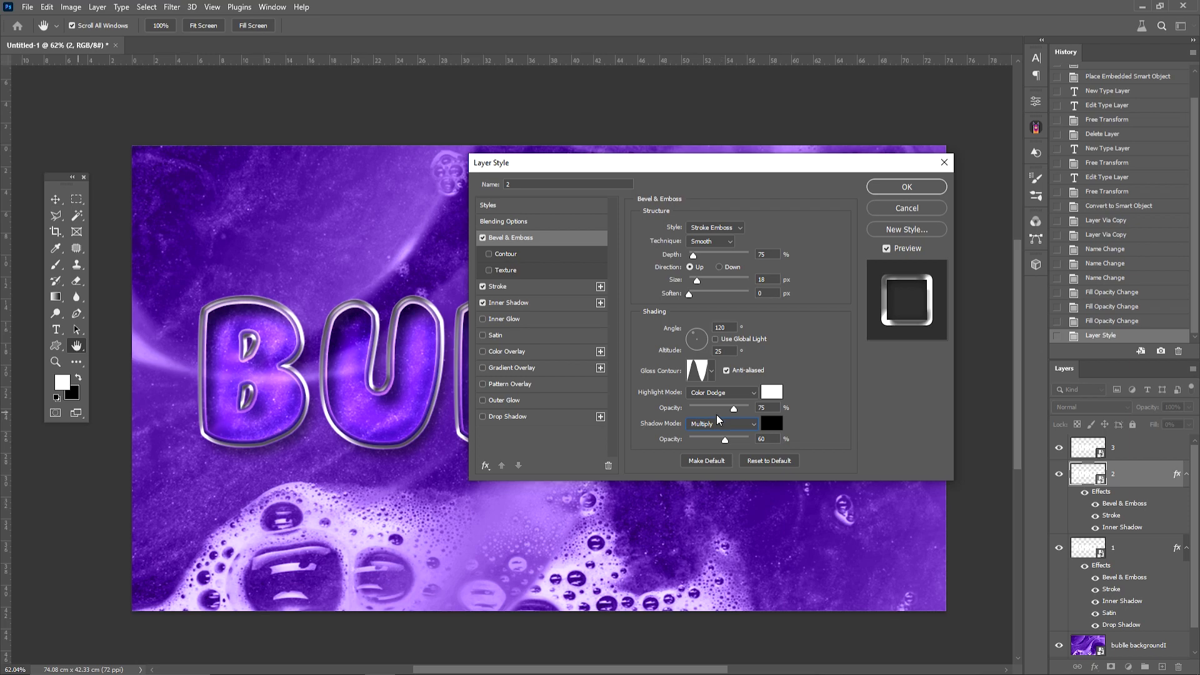
# Enable the contour of layer 2's bevel with a 100% range, apply the layer style and set the layer's fill to 10%
pyautogui.click(489, 254)
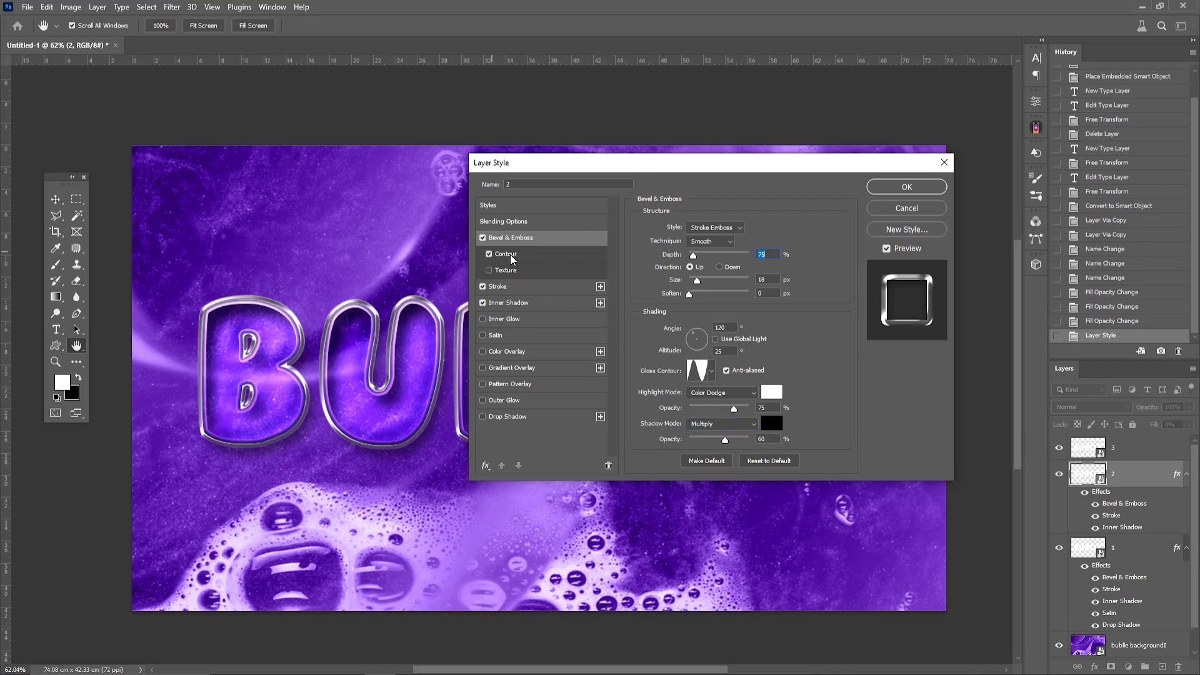
pyautogui.click(509, 255)
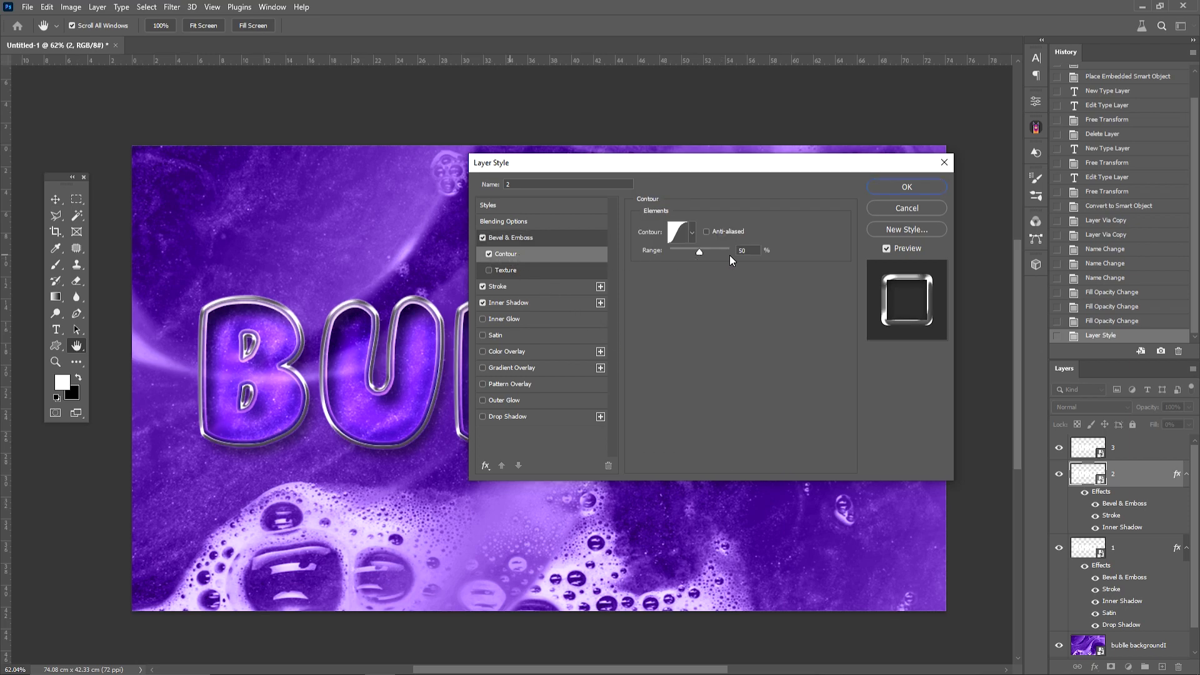
pyautogui.moveTo(702, 251); pyautogui.dragTo(730, 251)
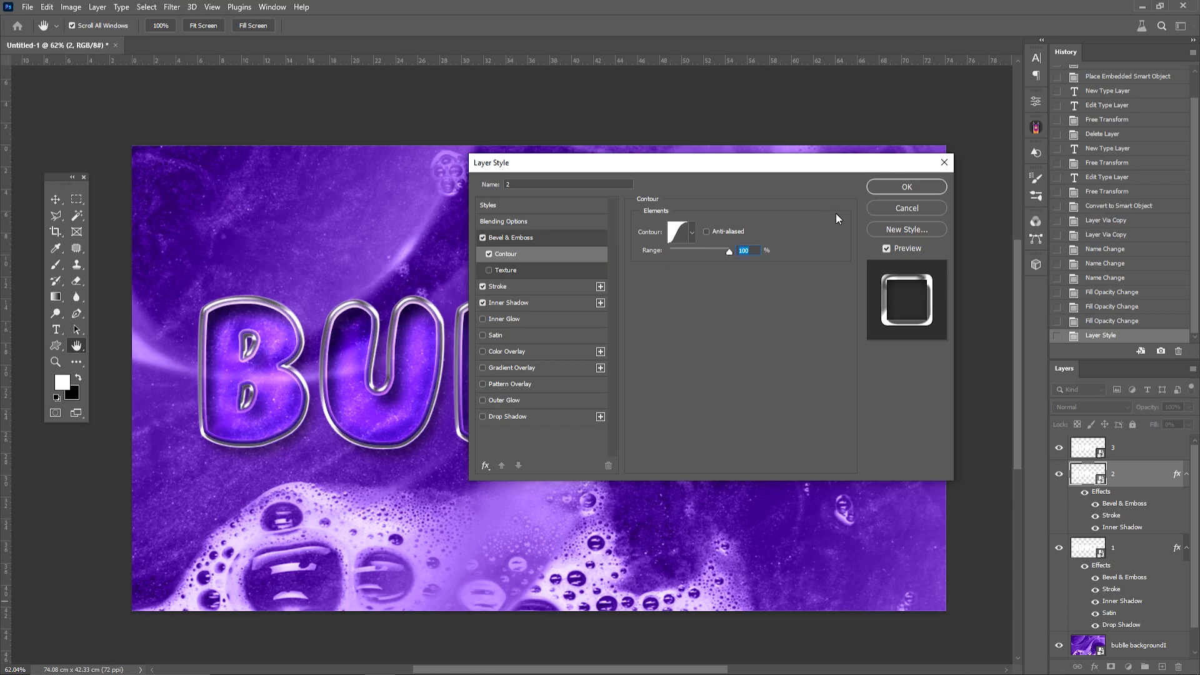
pyautogui.click(884, 187)
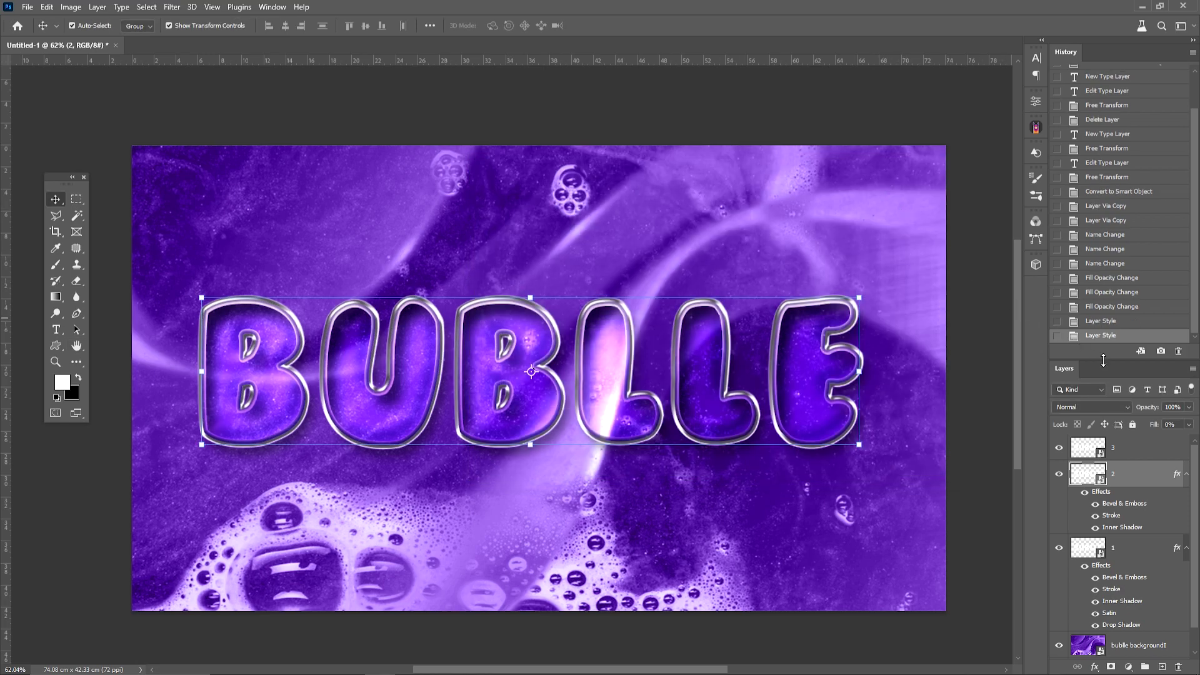
pyautogui.click(1188, 425)
pyautogui.moveTo(1132, 438); pyautogui.dragTo(1138, 437)
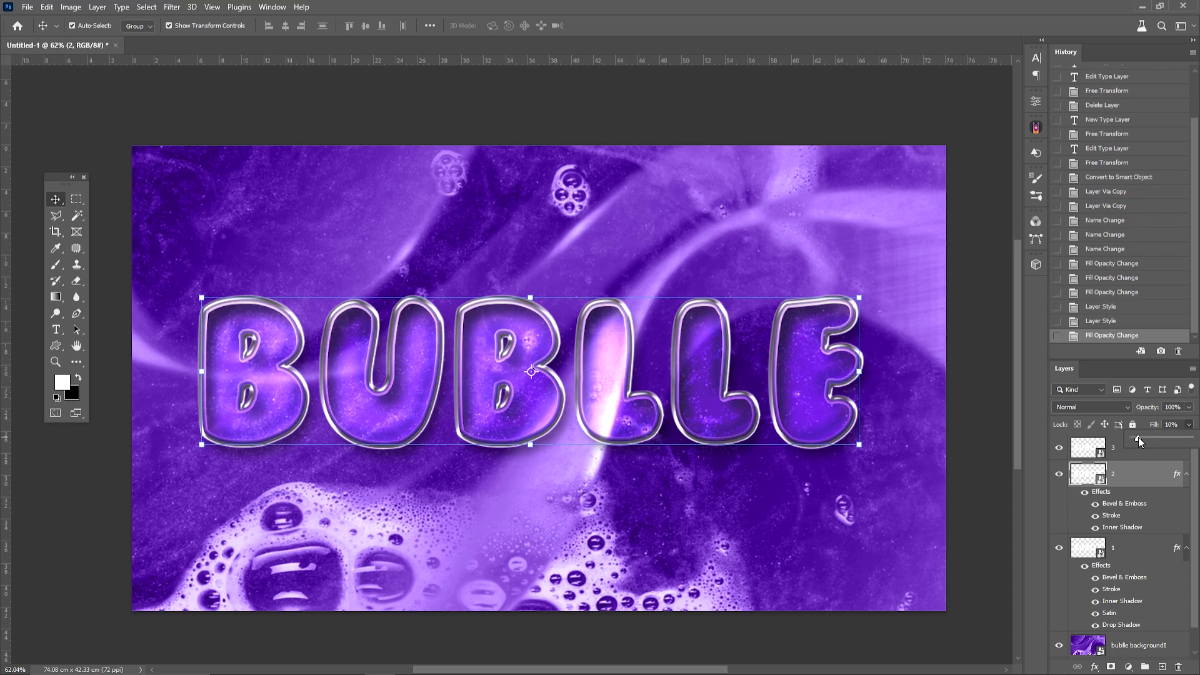
# Add a Drop Shadow effect to layer 3 and reset its settings to default
pyautogui.click(1114, 451)
pyautogui.rightClick(1113, 451)
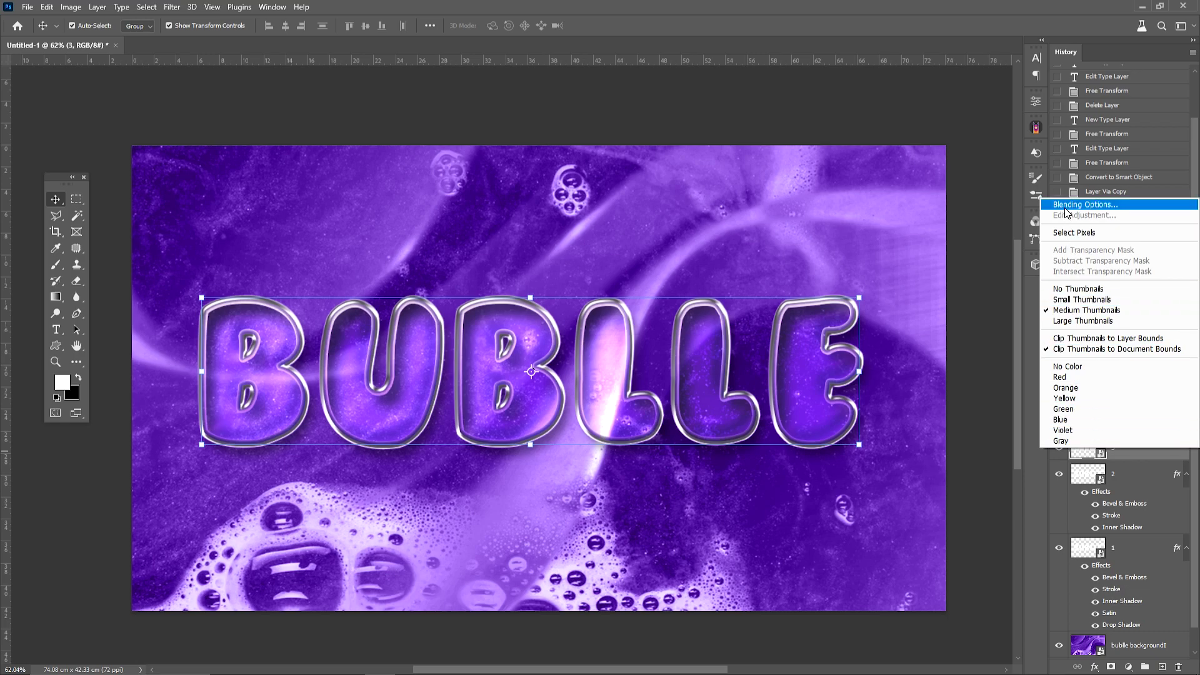
pyautogui.click(1066, 212)
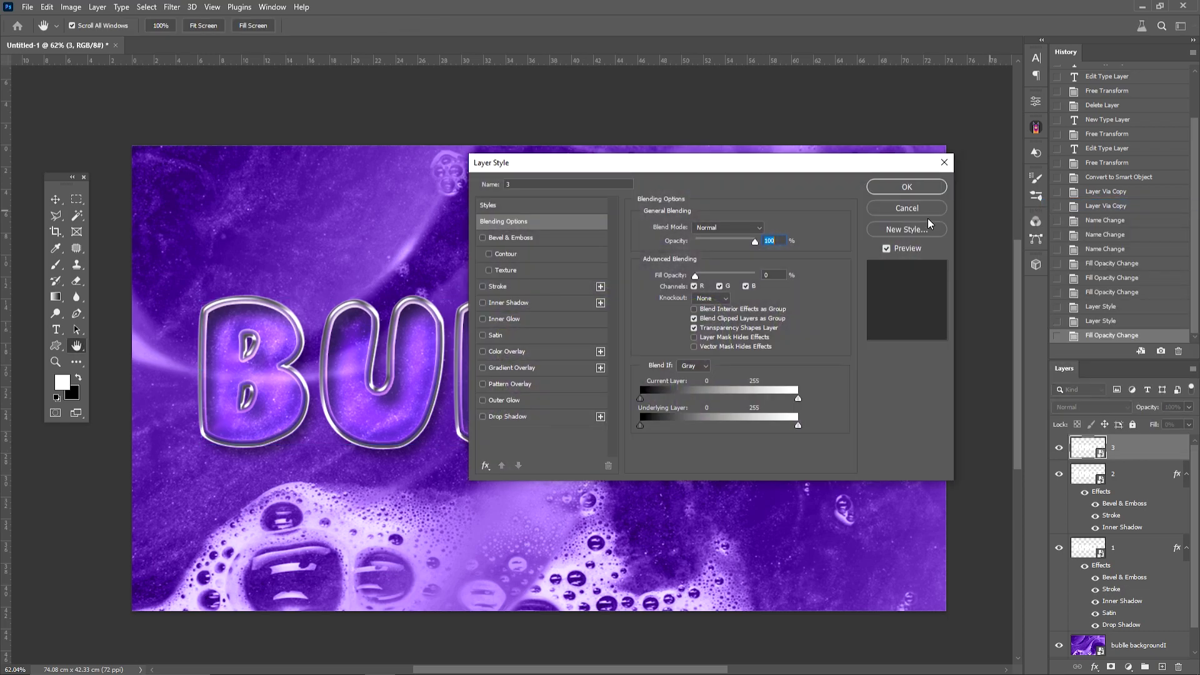
pyautogui.click(482, 417)
pyautogui.click(523, 423)
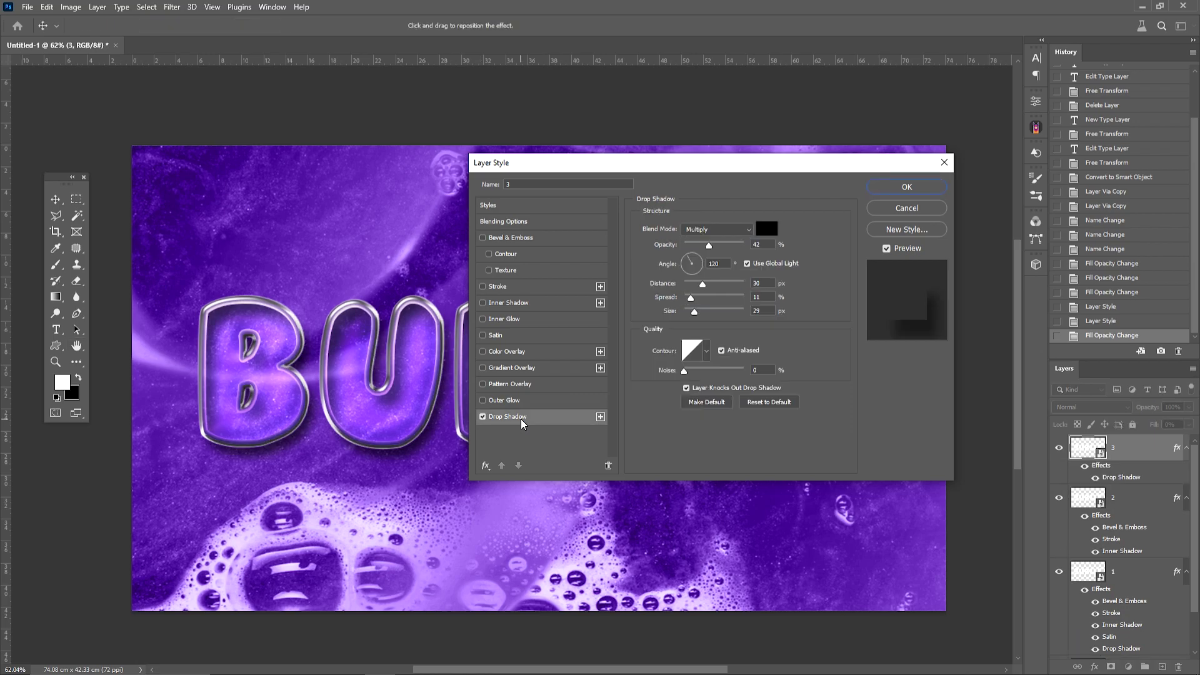
pyautogui.click(781, 403)
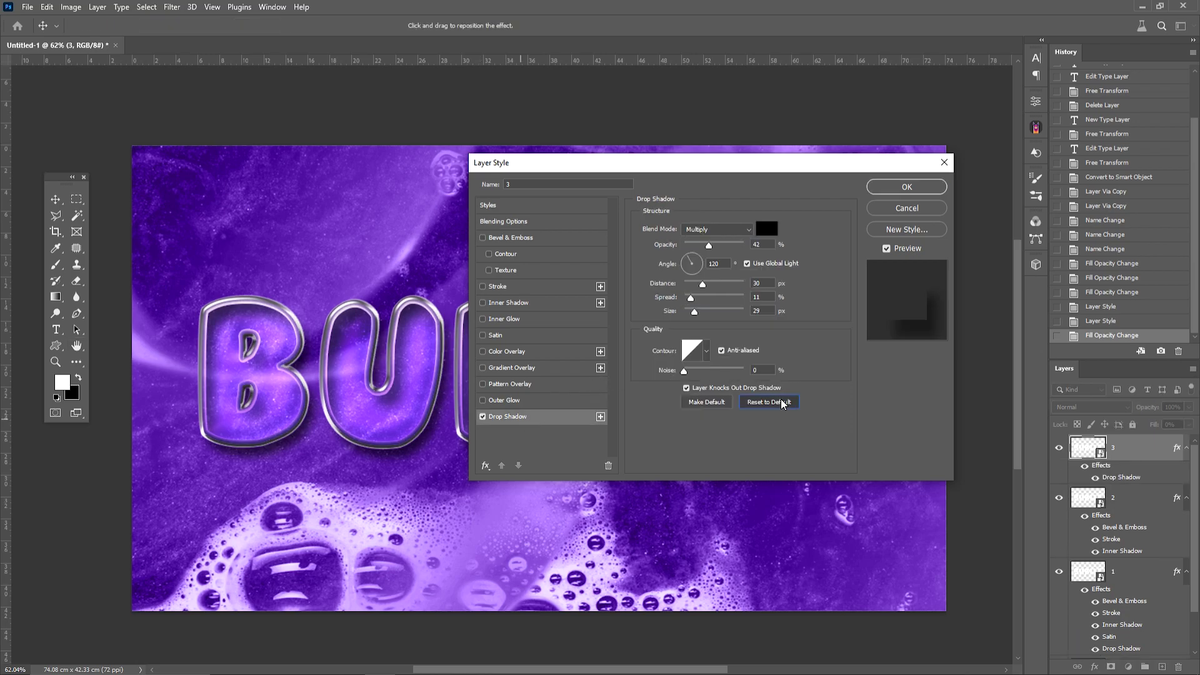
# Set layer 3's drop shadow to 50% opacity, 140° angle, 18 px distance and 33 px size
pyautogui.click(762, 246)
pyautogui.write('50')
pyautogui.click(714, 263)
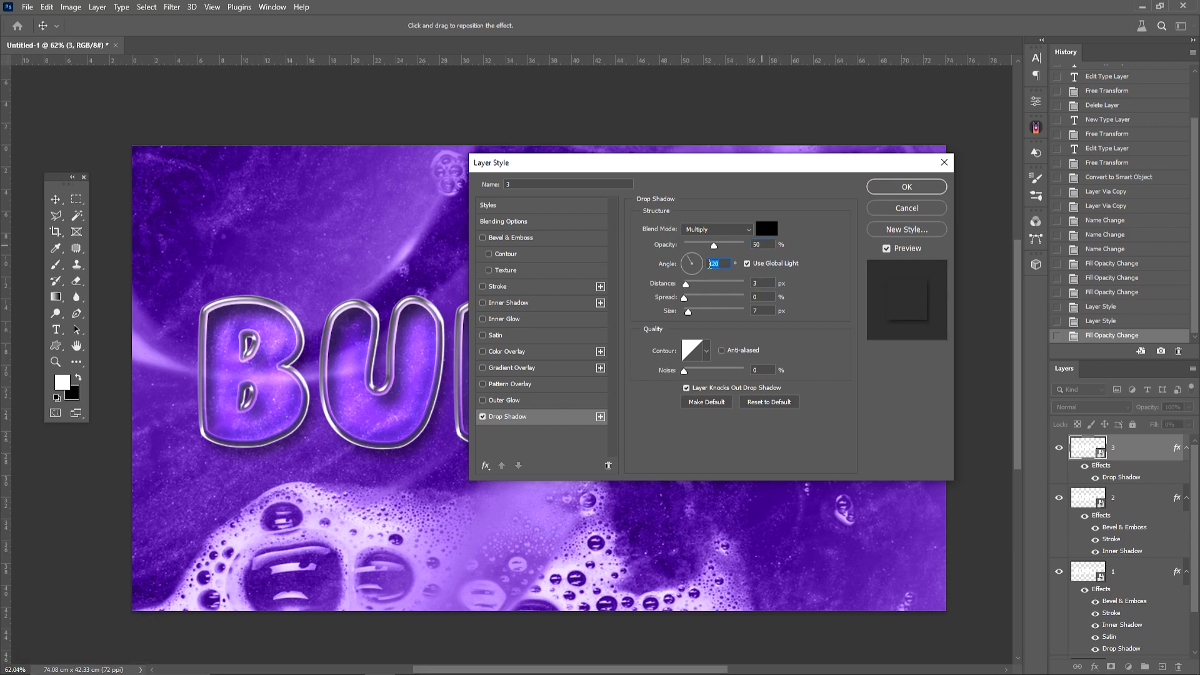
pyautogui.write('140')
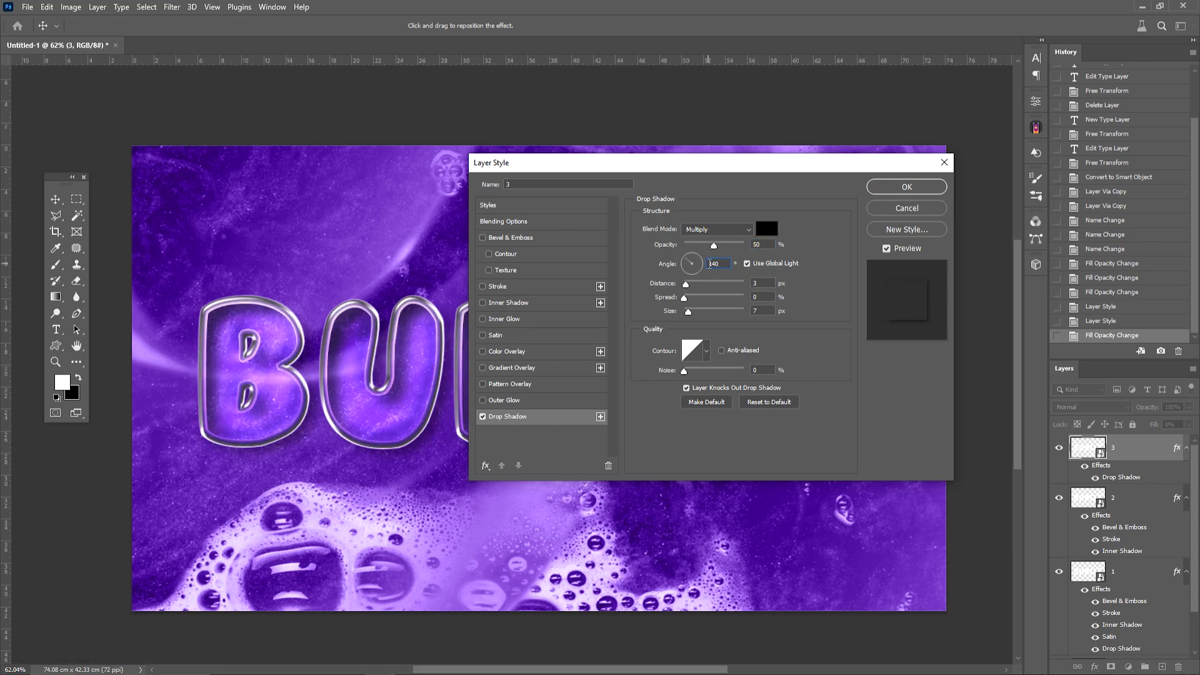
pyautogui.click(754, 283)
pyautogui.write('18')
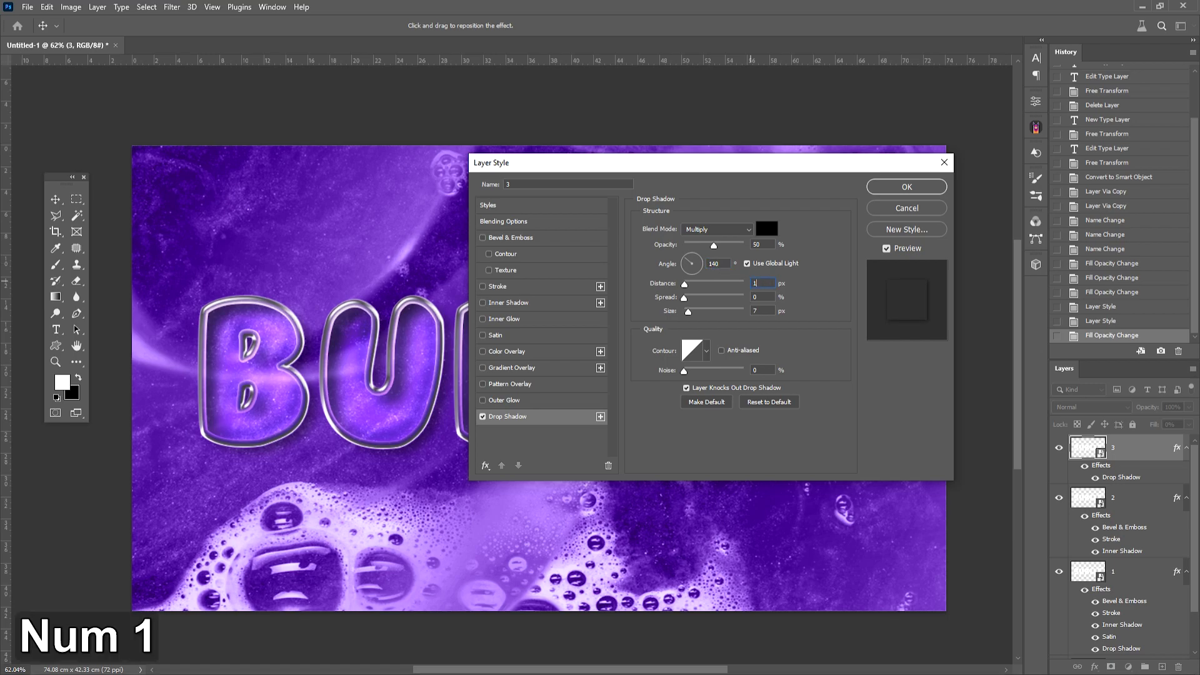
pyautogui.click(769, 309)
pyautogui.write('33')
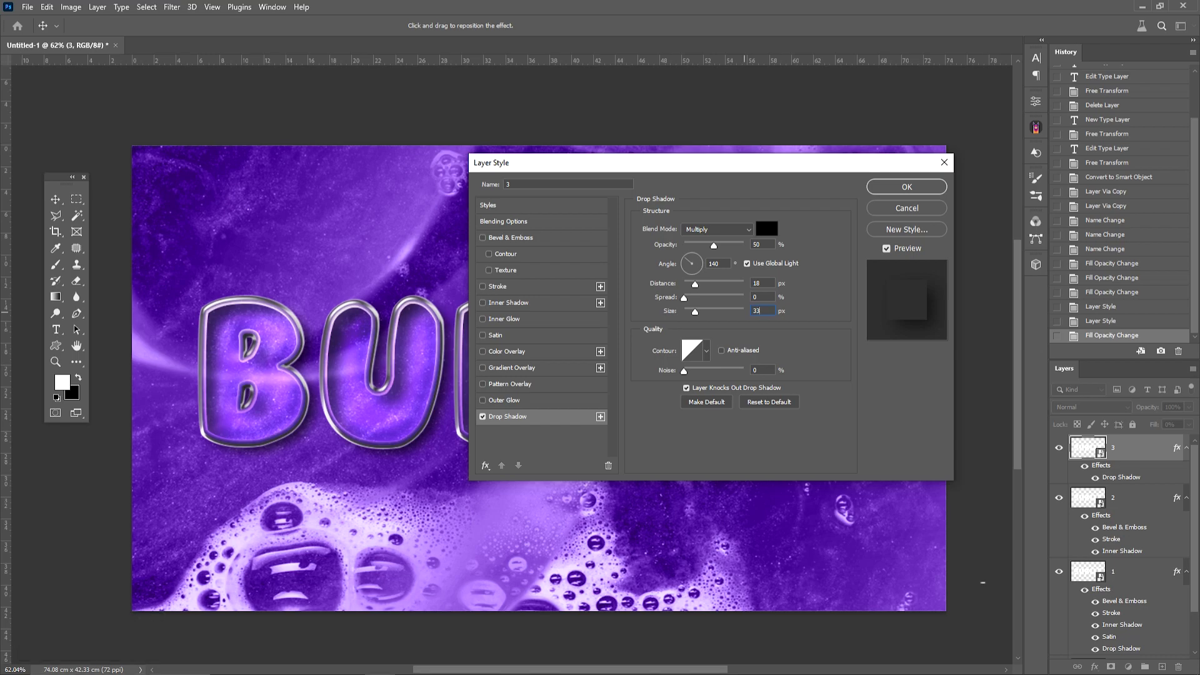
# Give layer 3's drop shadow the Gaussian contour
pyautogui.click(708, 350)
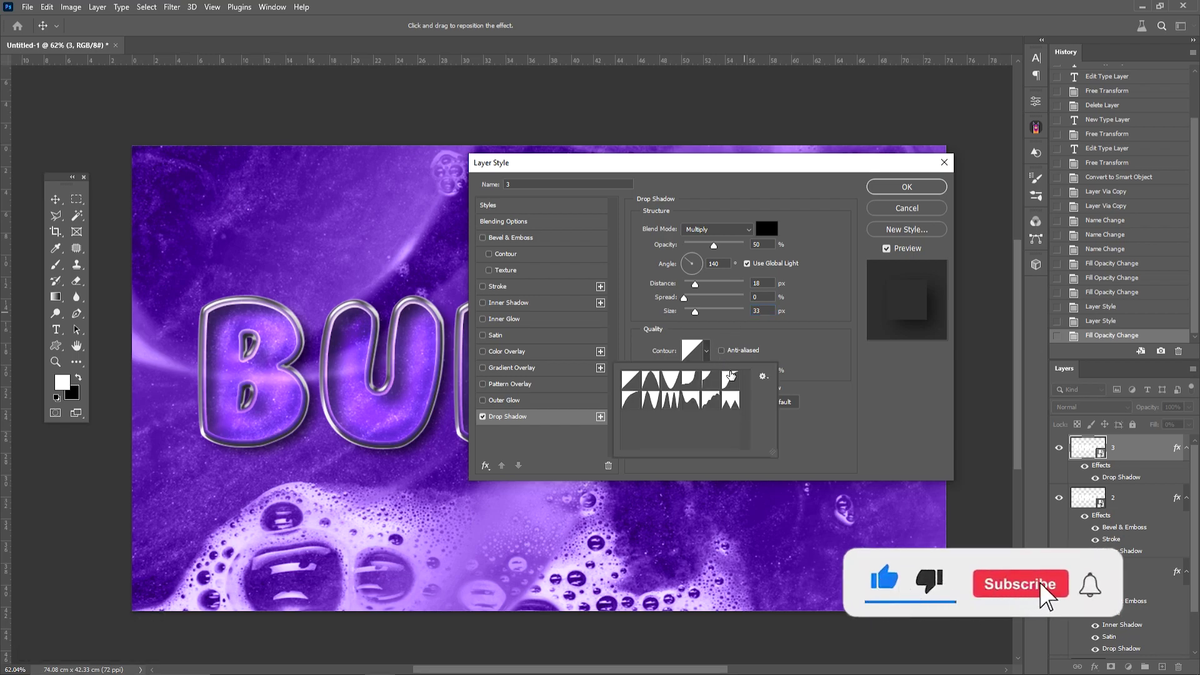
pyautogui.click(731, 379)
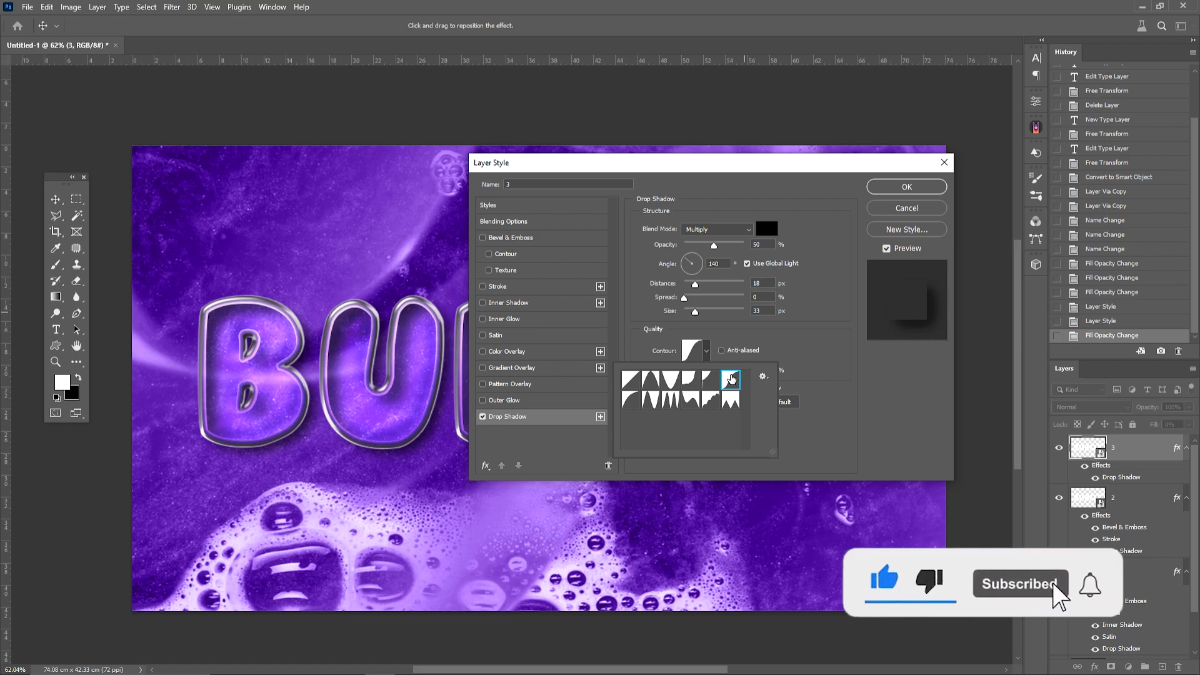
pyautogui.click(797, 360)
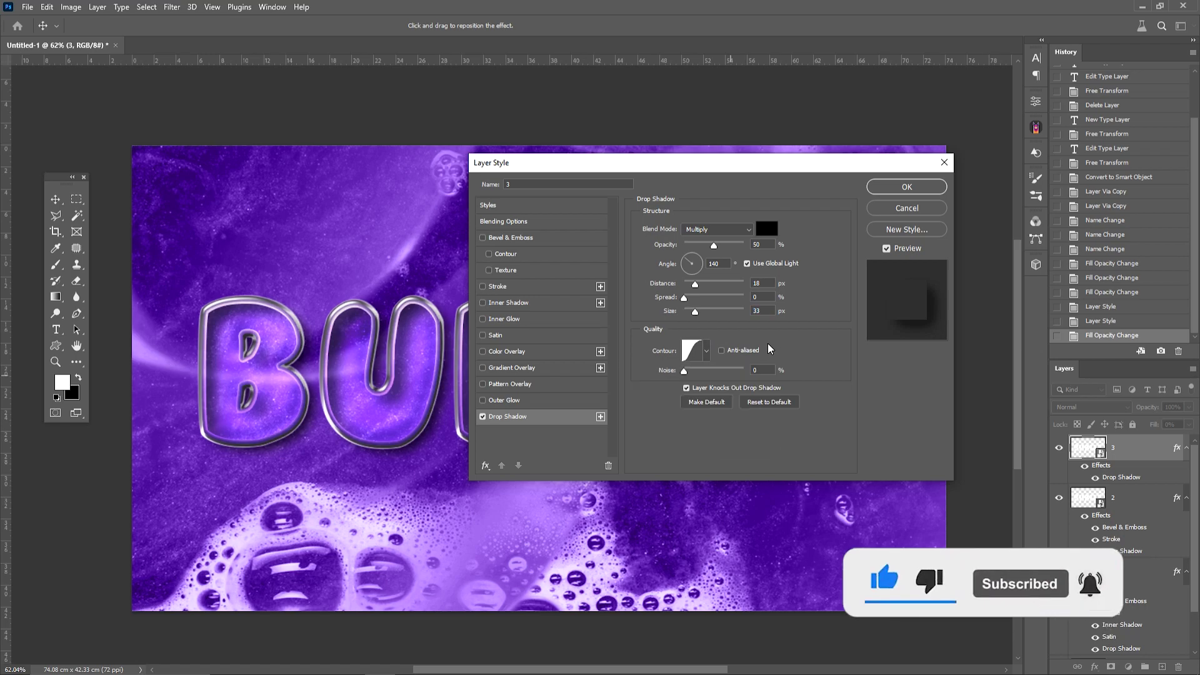
# Add a Bevel & Emboss effect to layer 3 with the Inner Bevel style, 70% depth and 60 px size
pyautogui.click(524, 244)
pyautogui.click(726, 227)
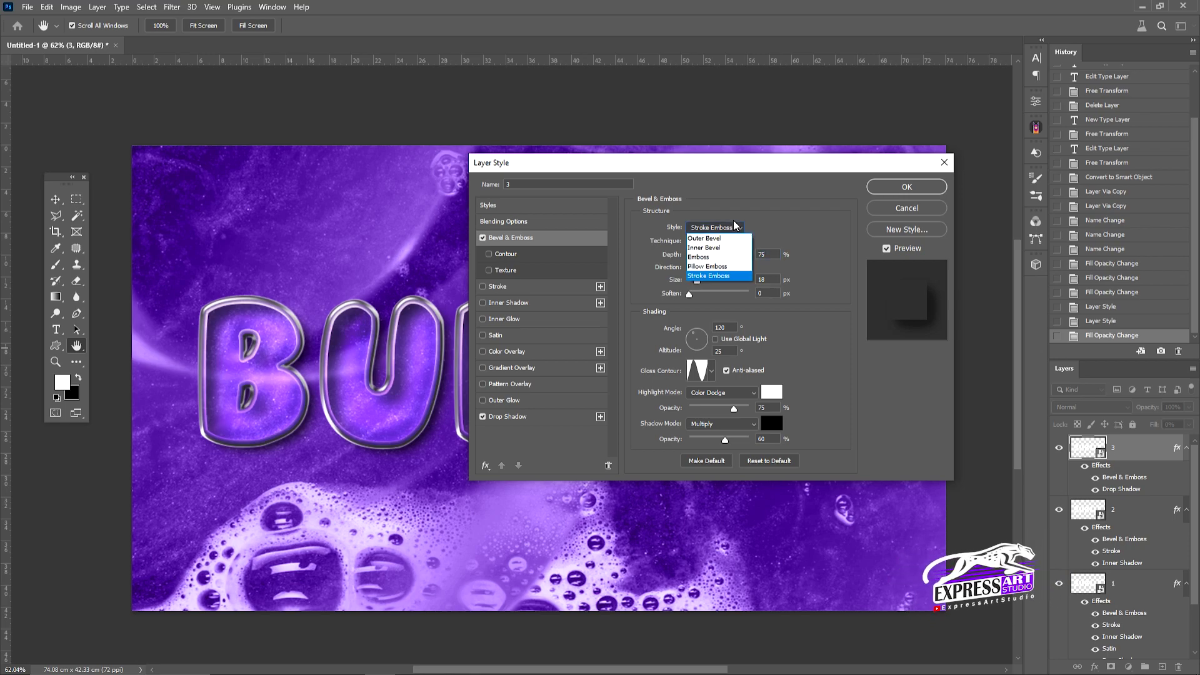
pyautogui.click(722, 247)
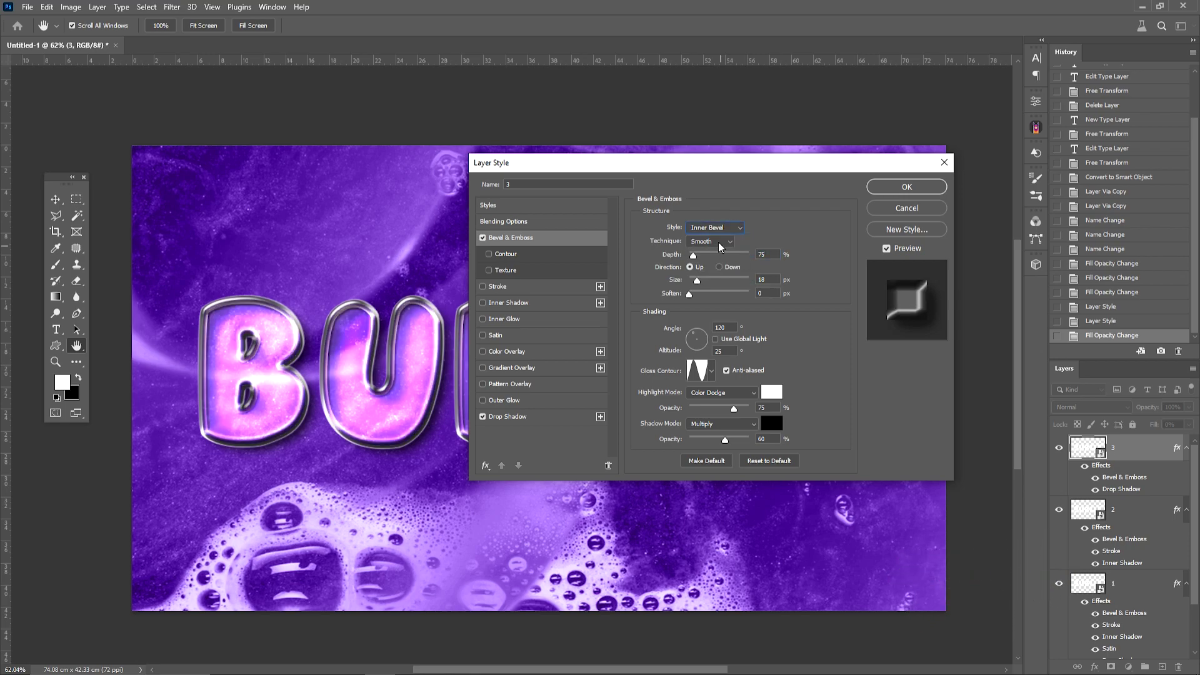
pyautogui.click(760, 254)
pyautogui.write('70')
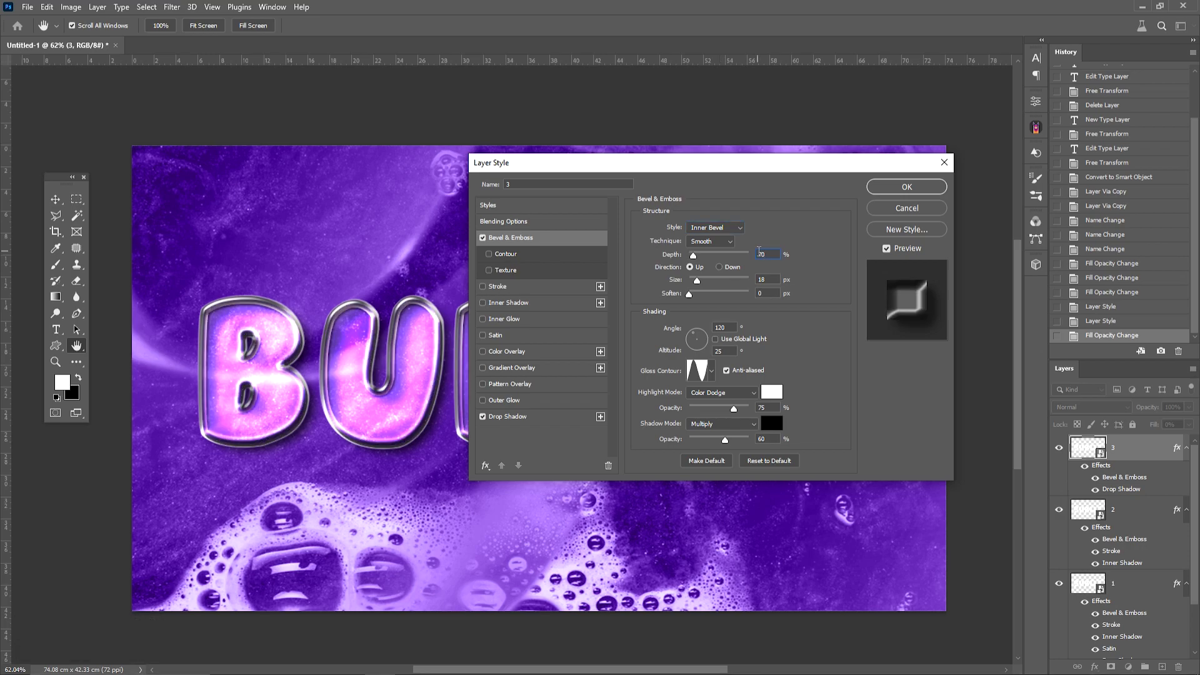
pyautogui.click(771, 279)
pyautogui.write('60')
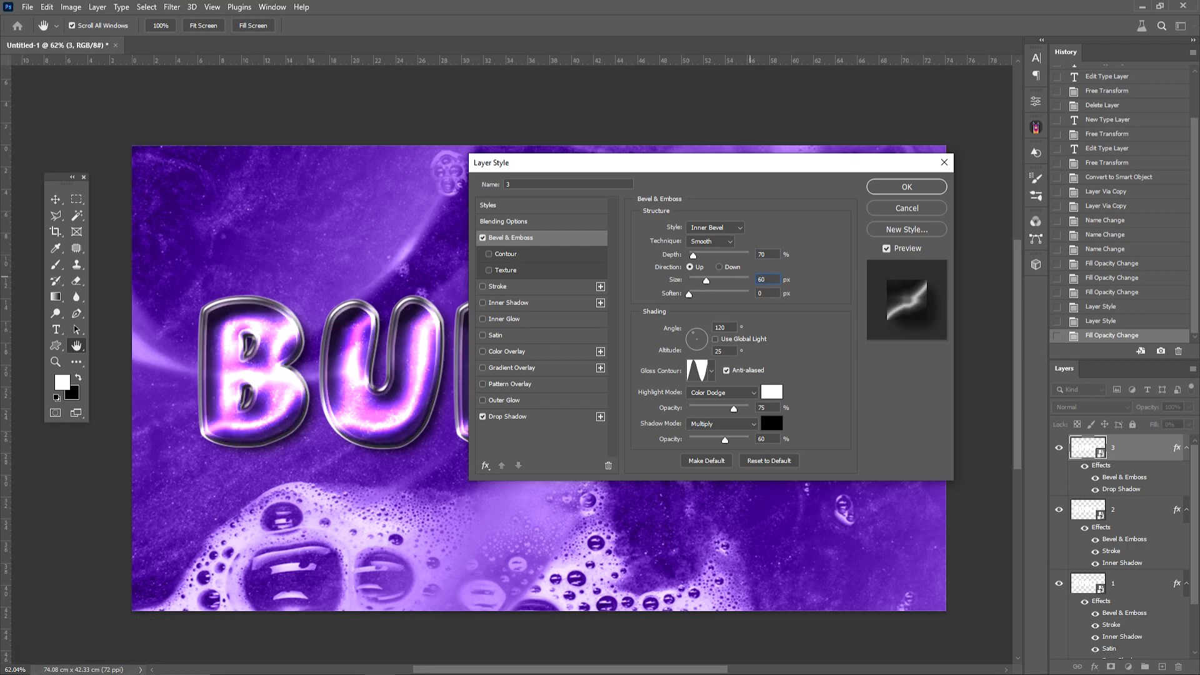
# Set the altitude of layer 3's bevel to 65° and turn off anti-aliasing for its gloss contour
pyautogui.click(720, 351)
pyautogui.write('65')
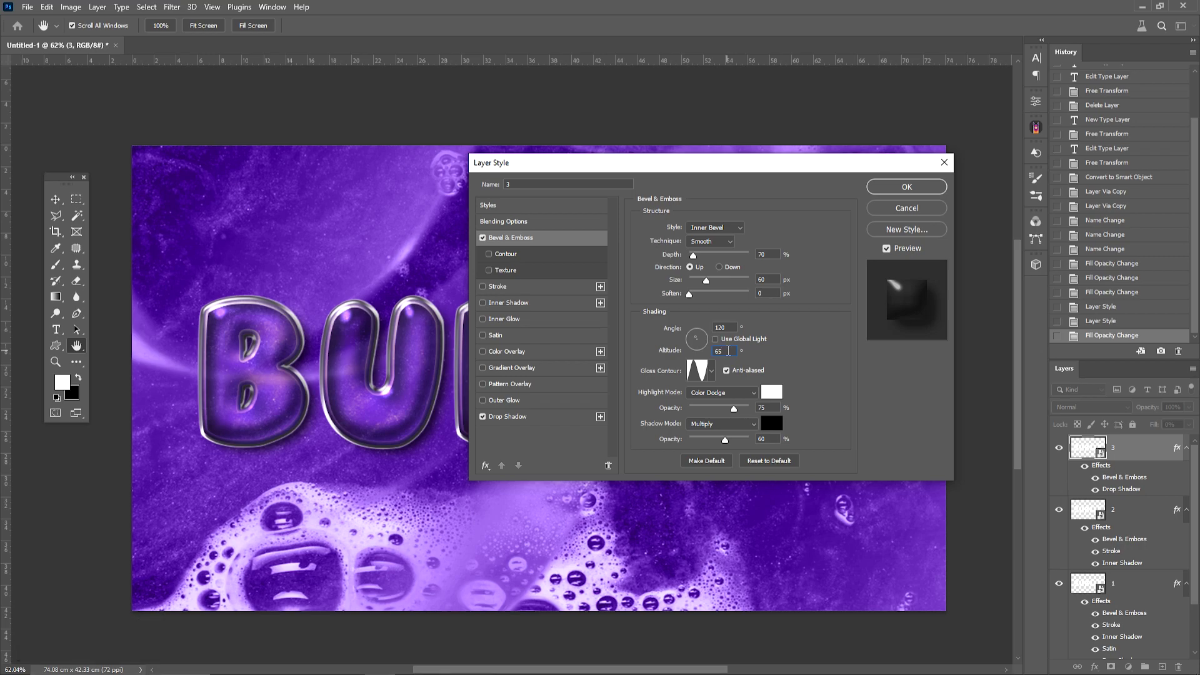
pyautogui.click(726, 371)
# Set the bevel's highlight mode to Screen at 50% opacity and its shadow opacity to 50%
pyautogui.click(728, 393)
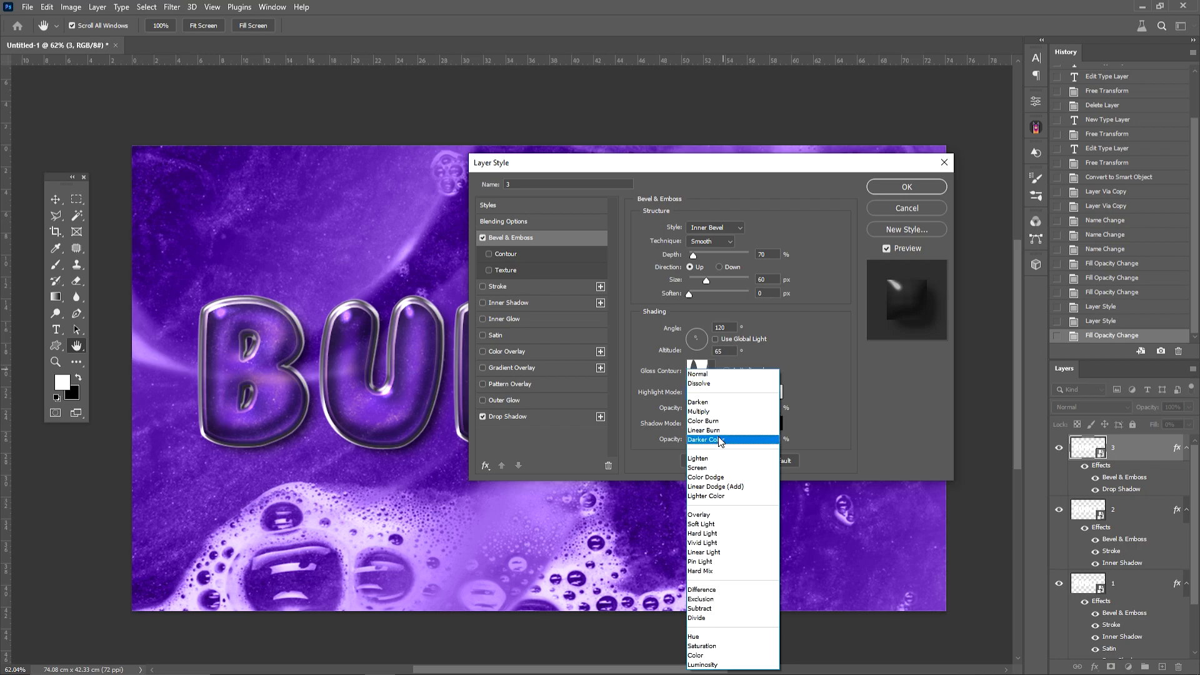
pyautogui.click(719, 468)
pyautogui.doubleClick(767, 409)
pyautogui.write('50')
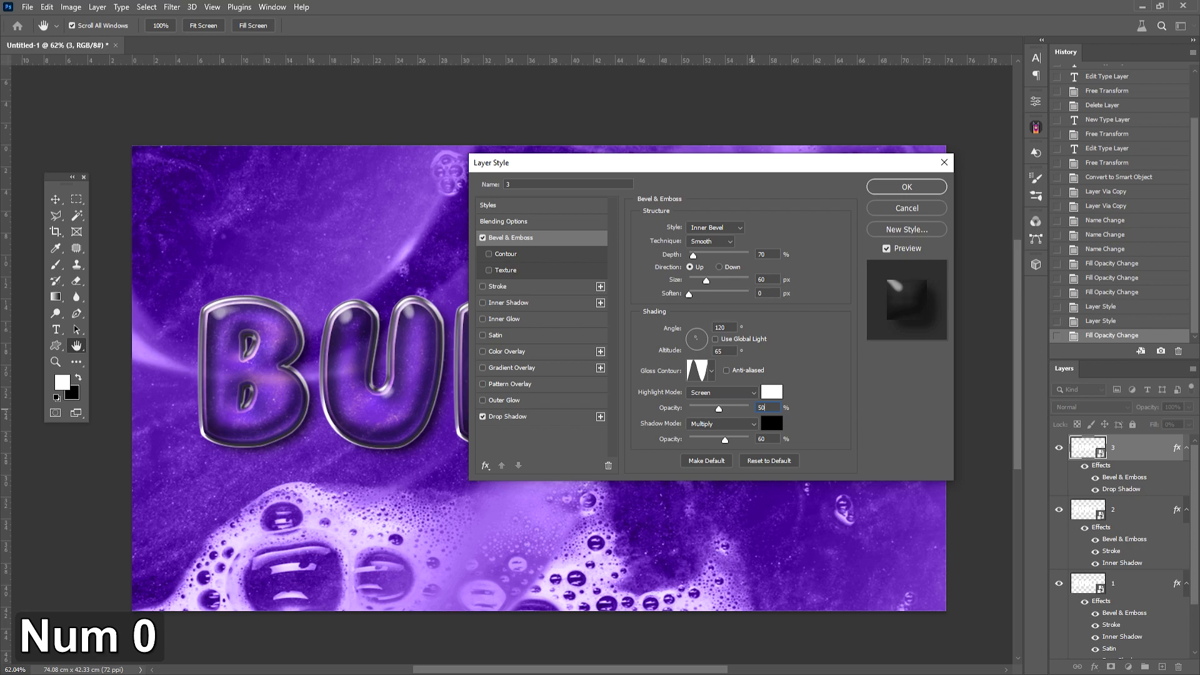
pyautogui.doubleClick(763, 439)
pyautogui.write('50')
# Reshape the bevel's Ring gloss contour by raising its descending point to input 60%, output 41% and adjusting the valley point
pyautogui.click(700, 379)
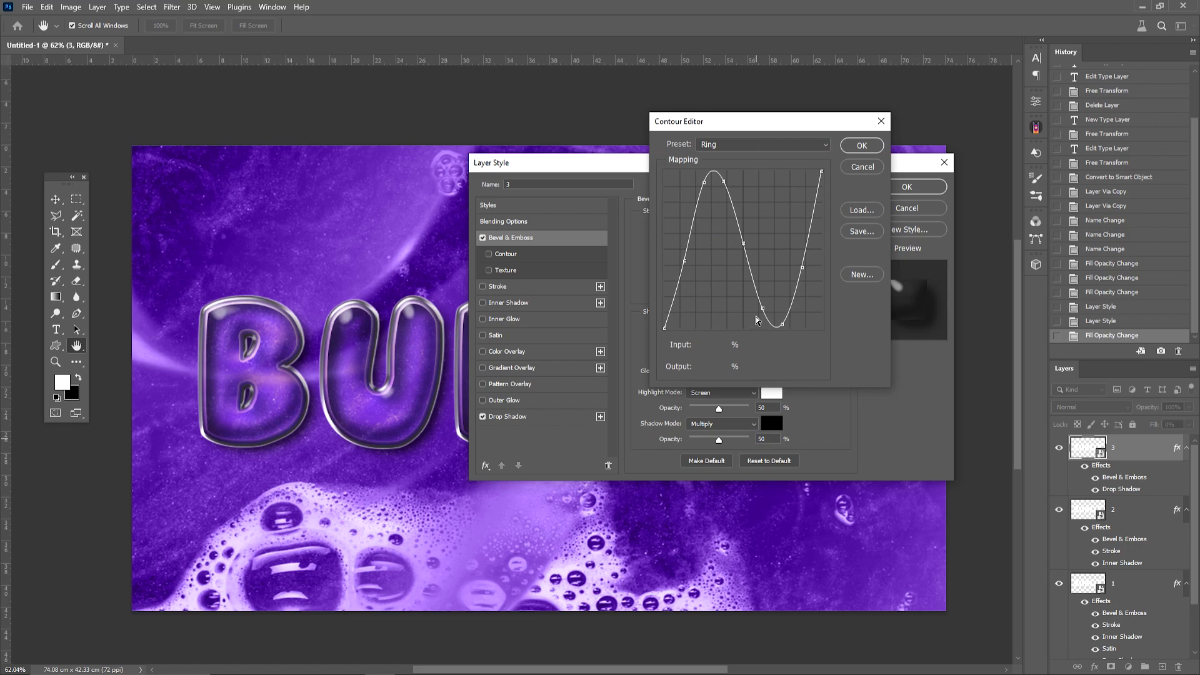
pyautogui.moveTo(763, 308); pyautogui.dragTo(762, 264)
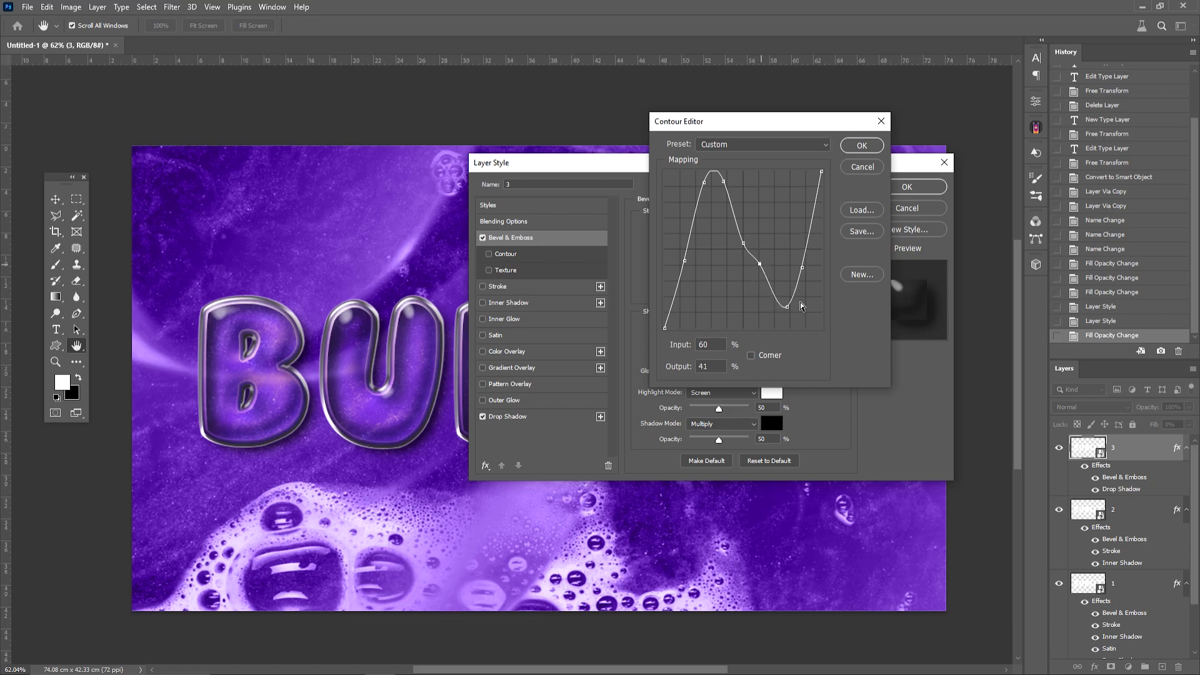
pyautogui.moveTo(787, 306)
pyautogui.mouseDown()
pyautogui.moveTo(788, 294)
pyautogui.moveTo(792, 305)
pyautogui.mouseUp()
pyautogui.click(856, 148)
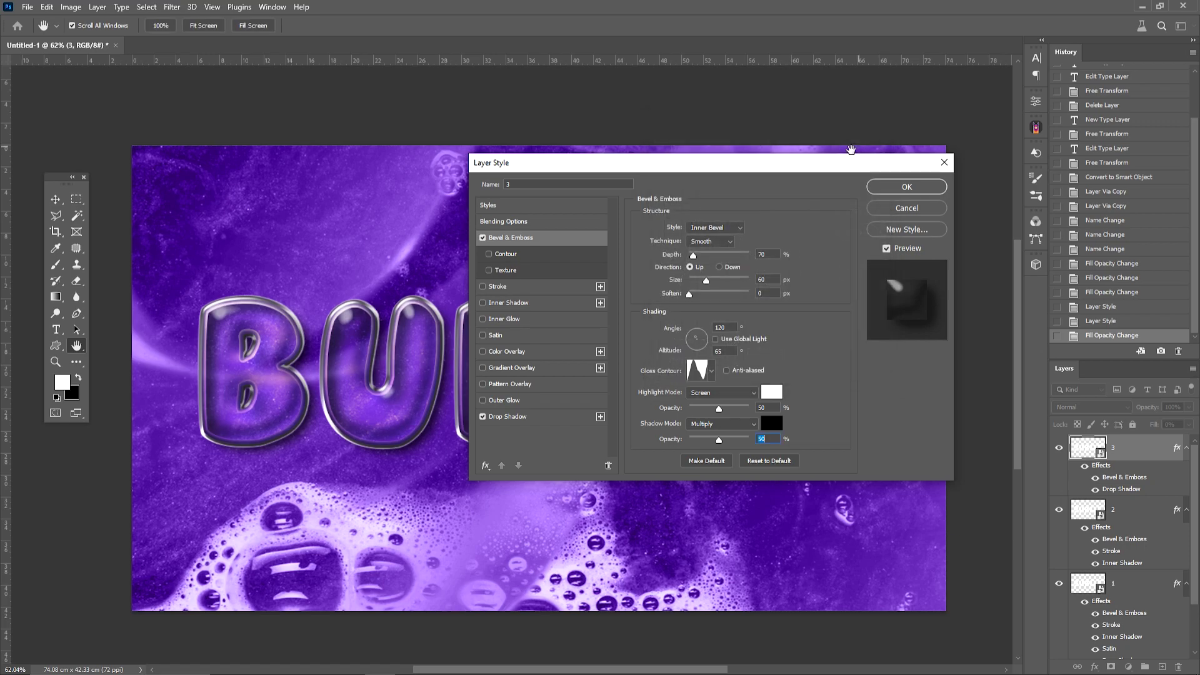
# Enable the contour of layer 3's bevel and set its range to 55%
pyautogui.click(505, 255)
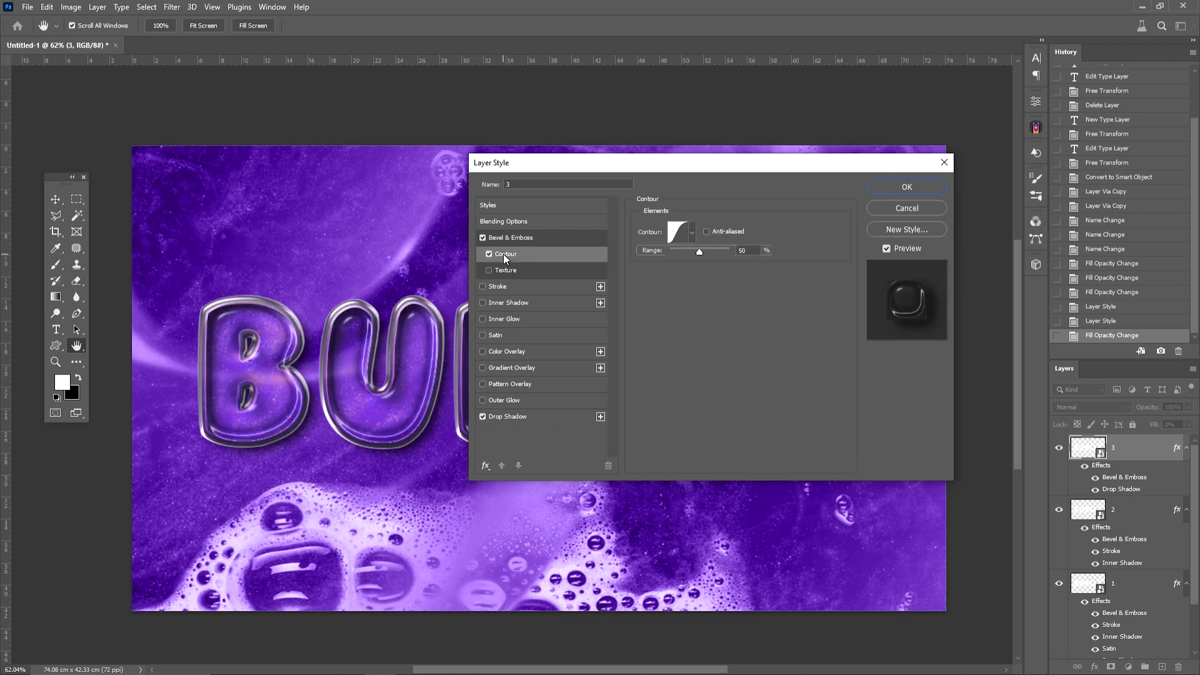
pyautogui.moveTo(748, 247); pyautogui.dragTo(739, 247)
pyautogui.write('55')
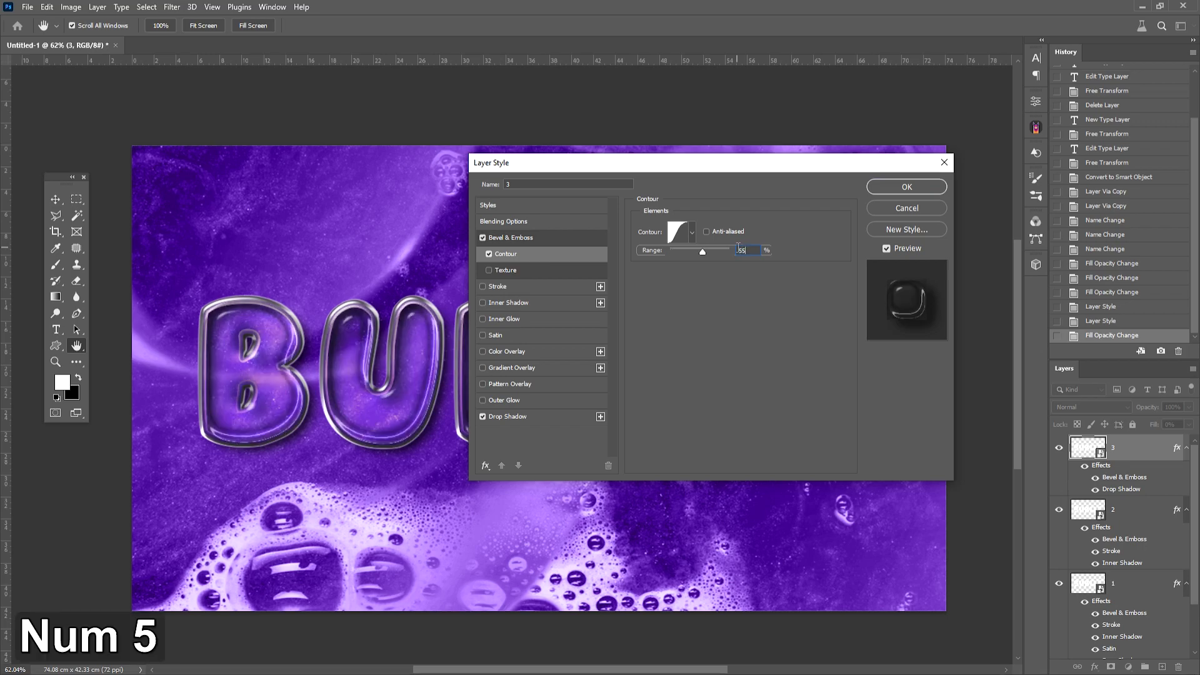
# Change the bevel contour to a Linear curve with a corner point at input 61%, output 51%, and apply the layer style
pyautogui.click(686, 234)
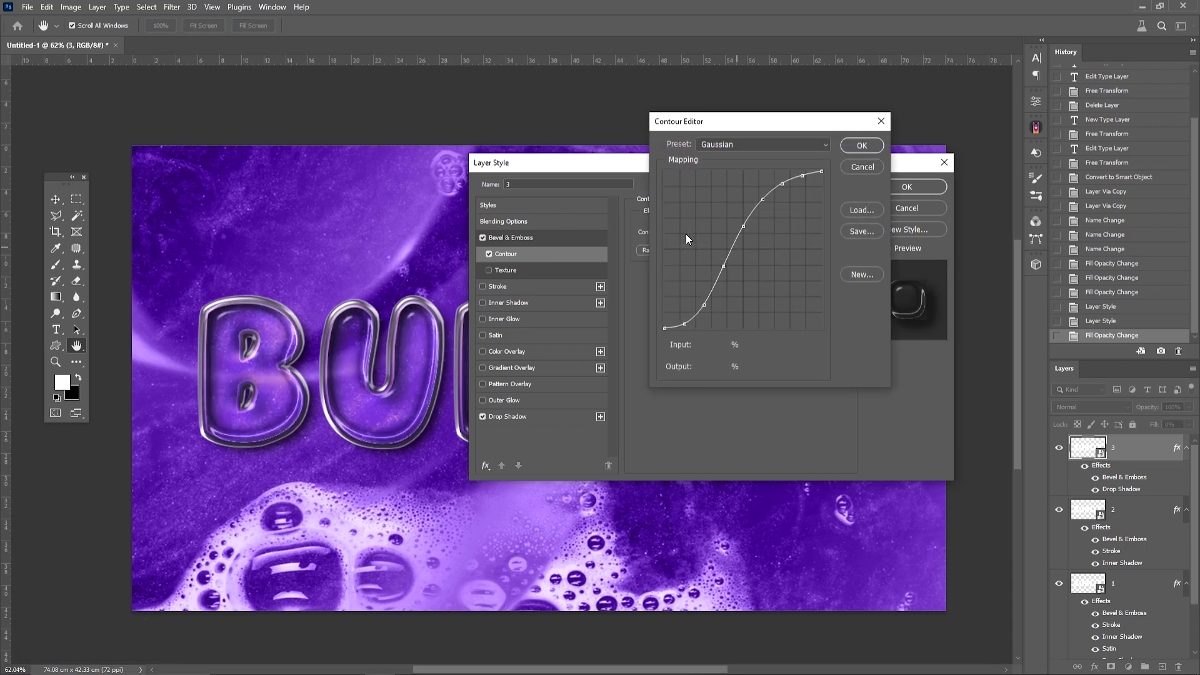
pyautogui.click(731, 144)
pyautogui.click(730, 178)
pyautogui.click(731, 144)
pyautogui.click(711, 199)
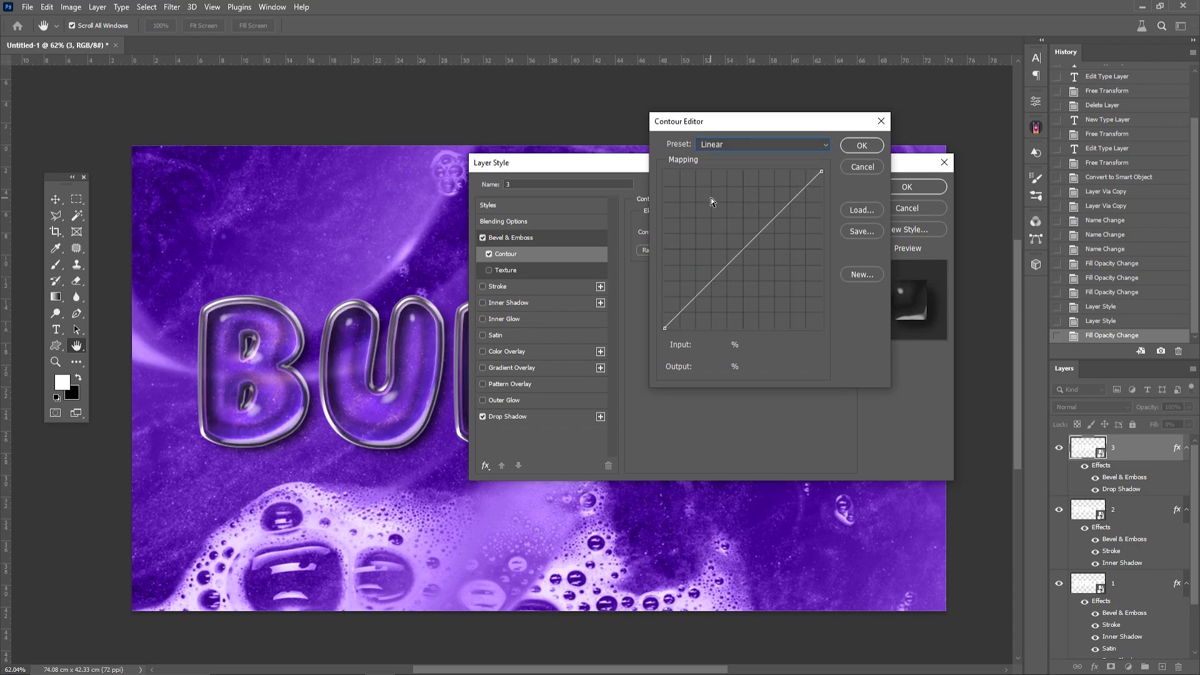
pyautogui.click(742, 248)
pyautogui.click(751, 355)
pyautogui.moveTo(742, 248); pyautogui.dragTo(764, 248)
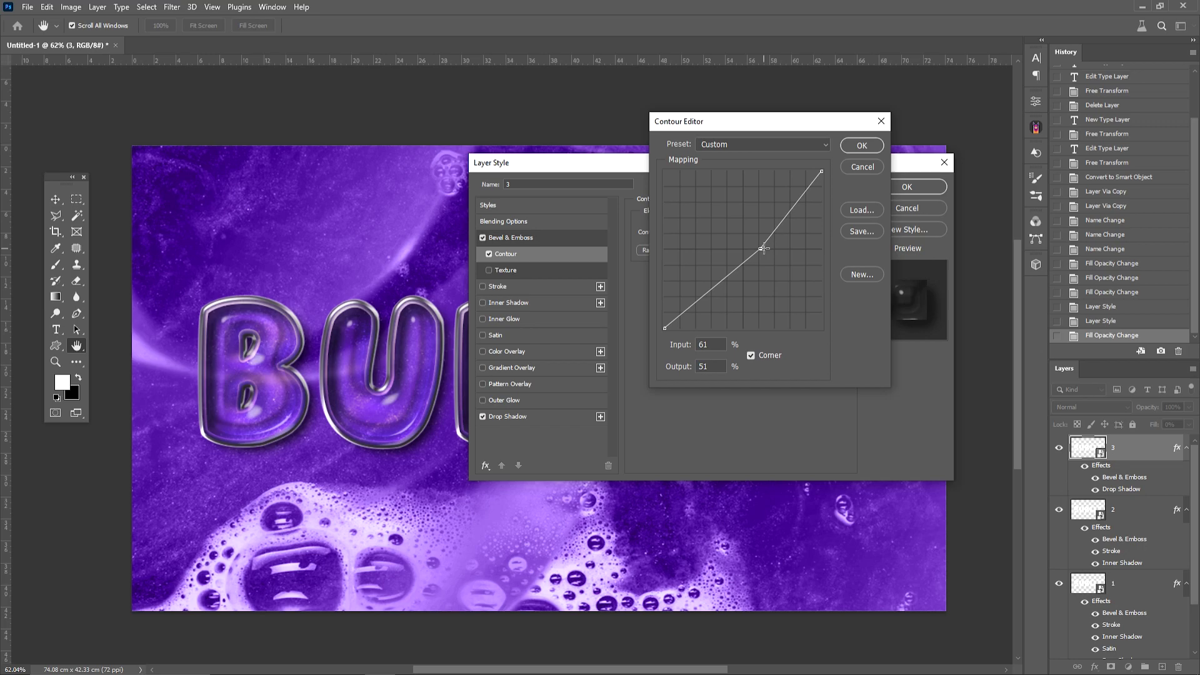
pyautogui.click(860, 147)
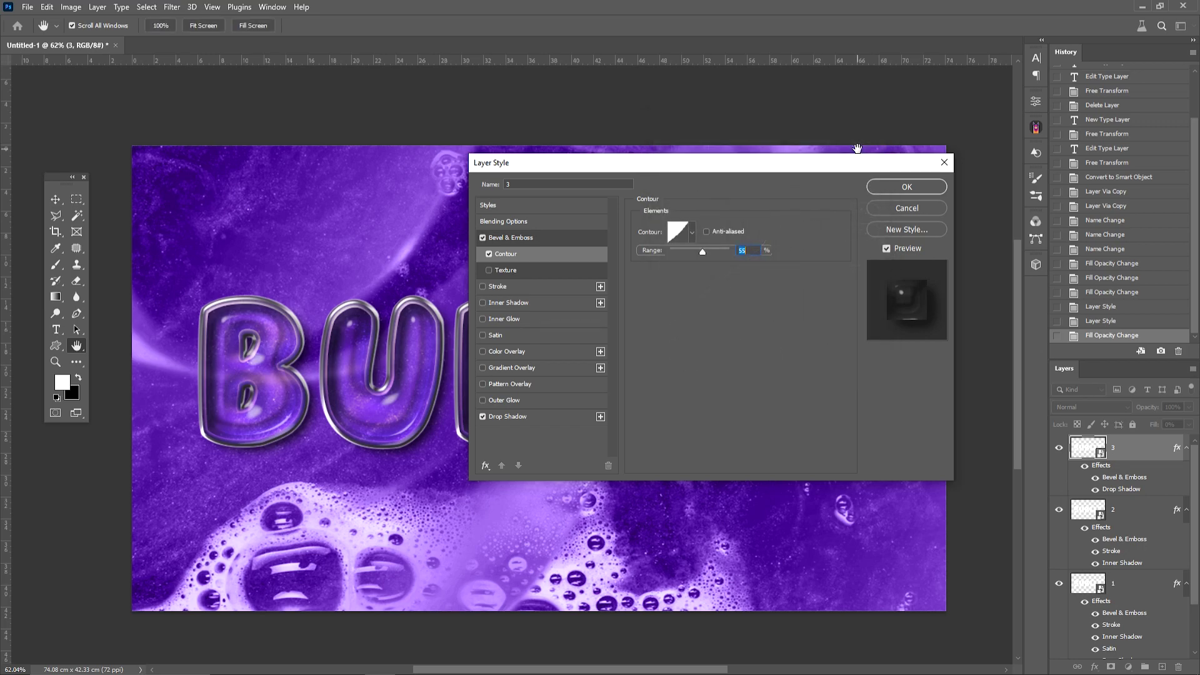
pyautogui.click(883, 186)
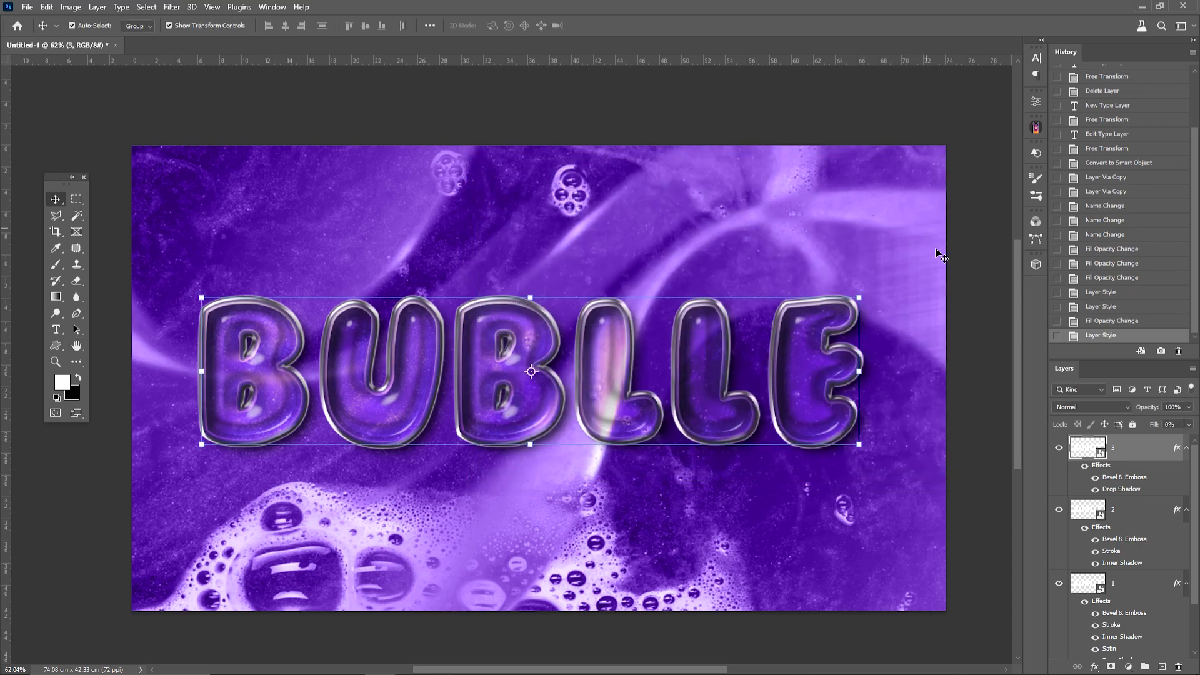
# Reopen layer 3's blending options and raise the bevel's highlight opacity to nearly 100%
pyautogui.click(1091, 451)
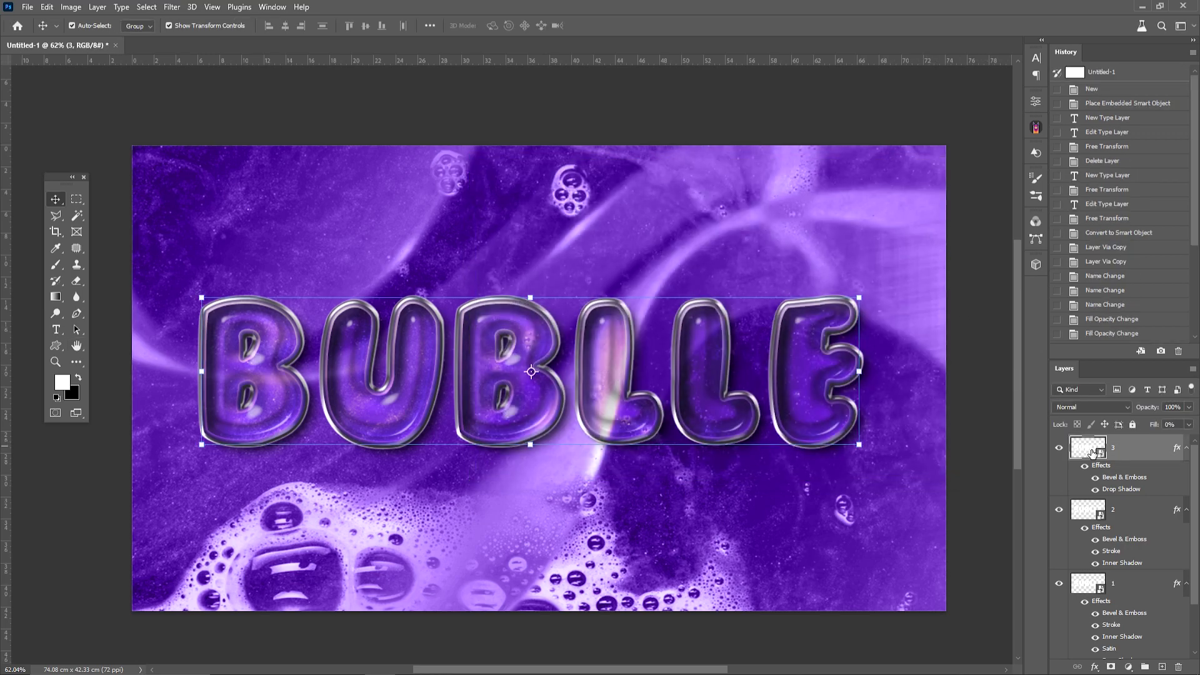
pyautogui.rightClick(1093, 452)
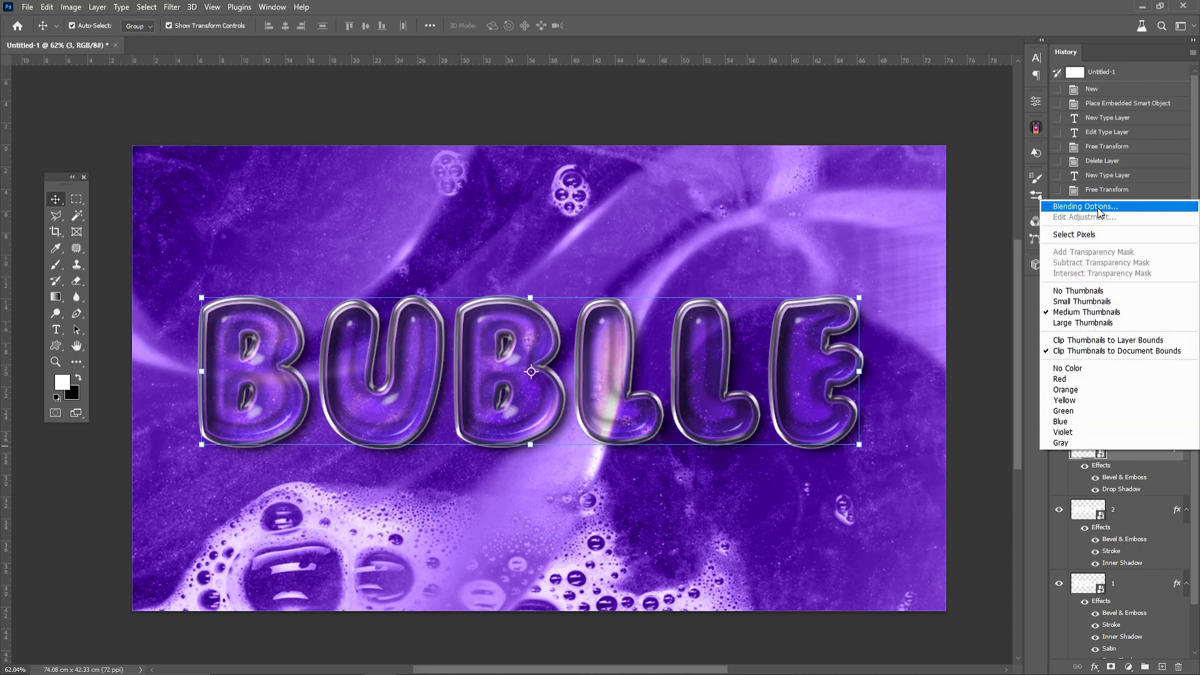
pyautogui.click(1098, 208)
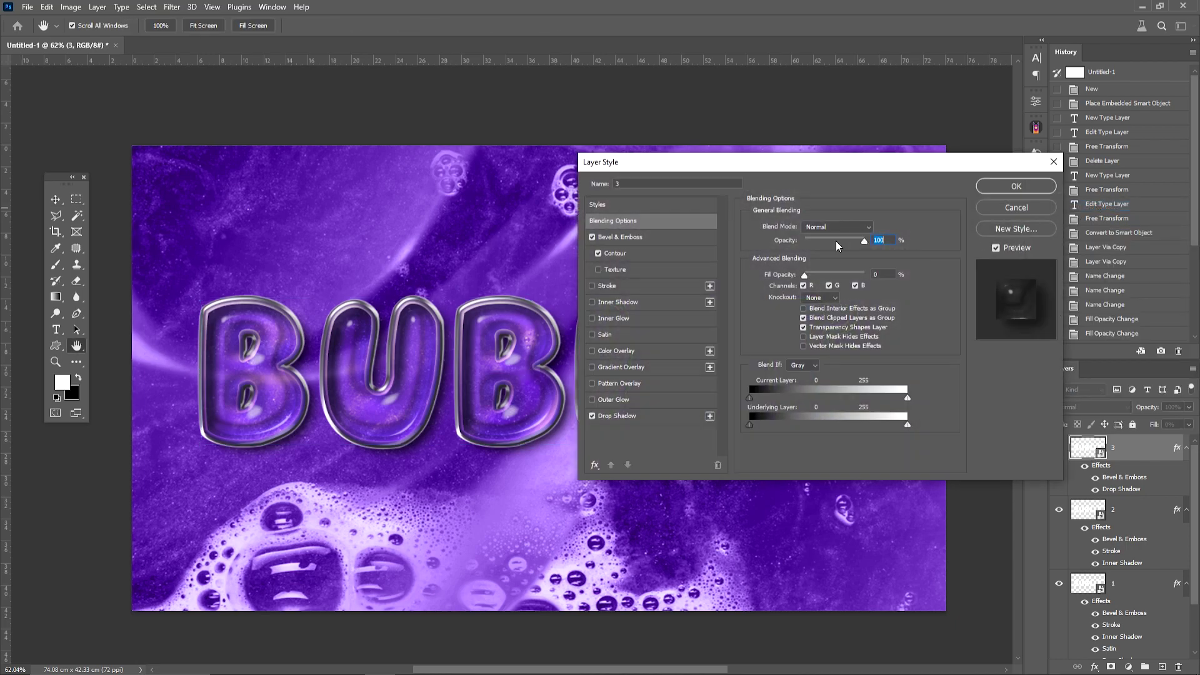
pyautogui.click(633, 241)
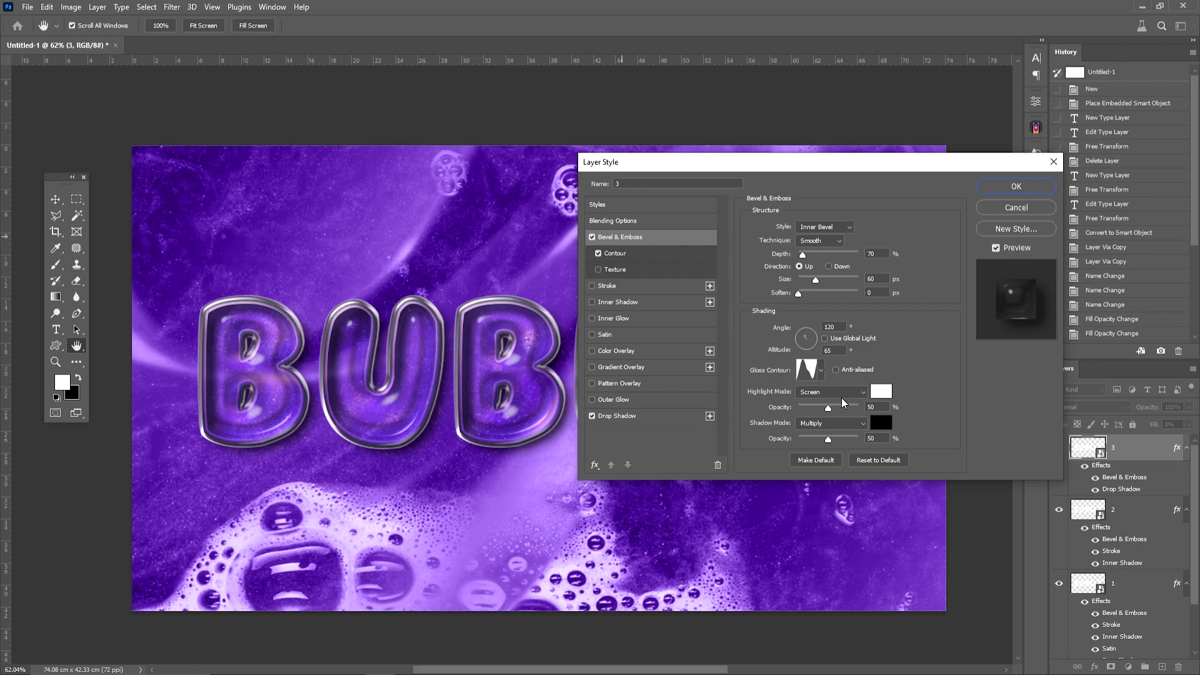
pyautogui.moveTo(828, 409); pyautogui.dragTo(858, 407)
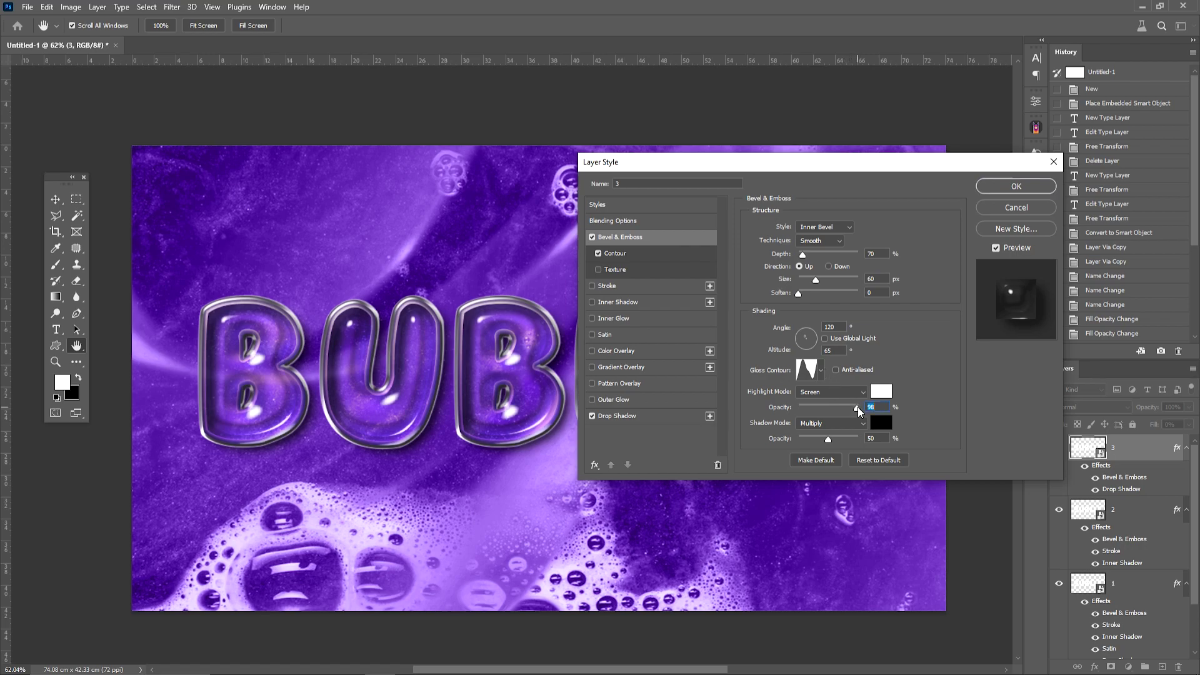
# Move the bevel contour's corner point to input 63%, output 52% and turn on anti-aliasing for the contour
pyautogui.click(627, 254)
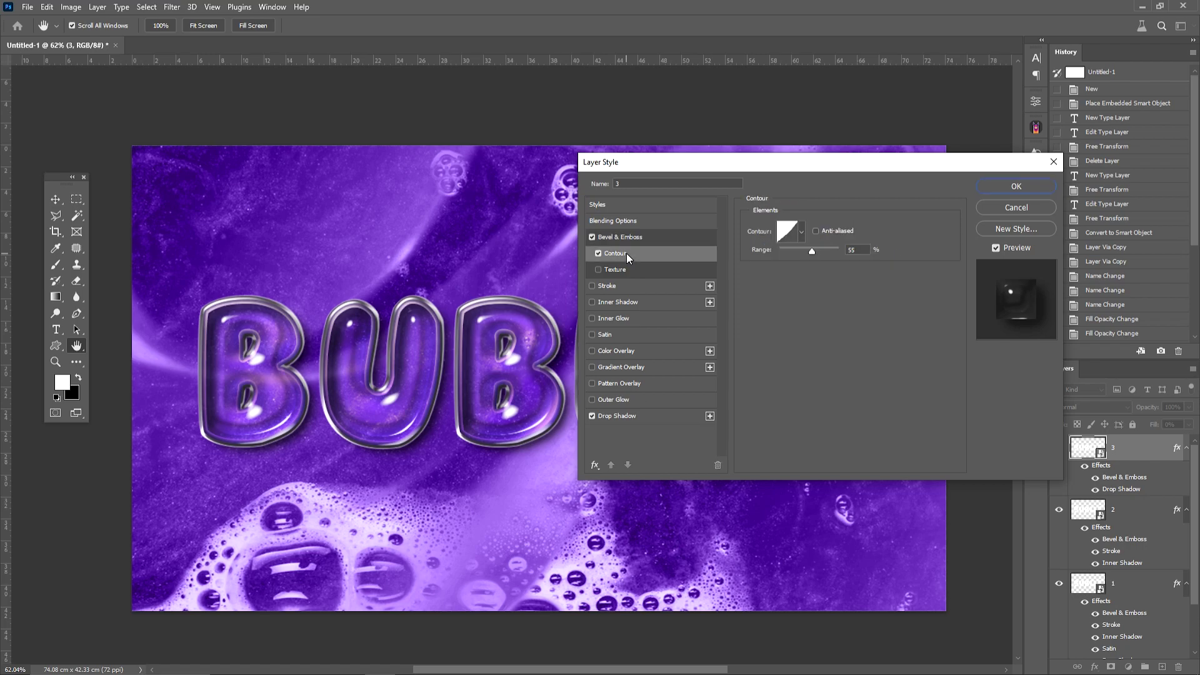
pyautogui.click(781, 237)
pyautogui.moveTo(770, 222)
pyautogui.mouseDown()
pyautogui.moveTo(774, 256)
pyautogui.moveTo(751, 230)
pyautogui.moveTo(772, 258)
pyautogui.moveTo(765, 246)
pyautogui.mouseUp()
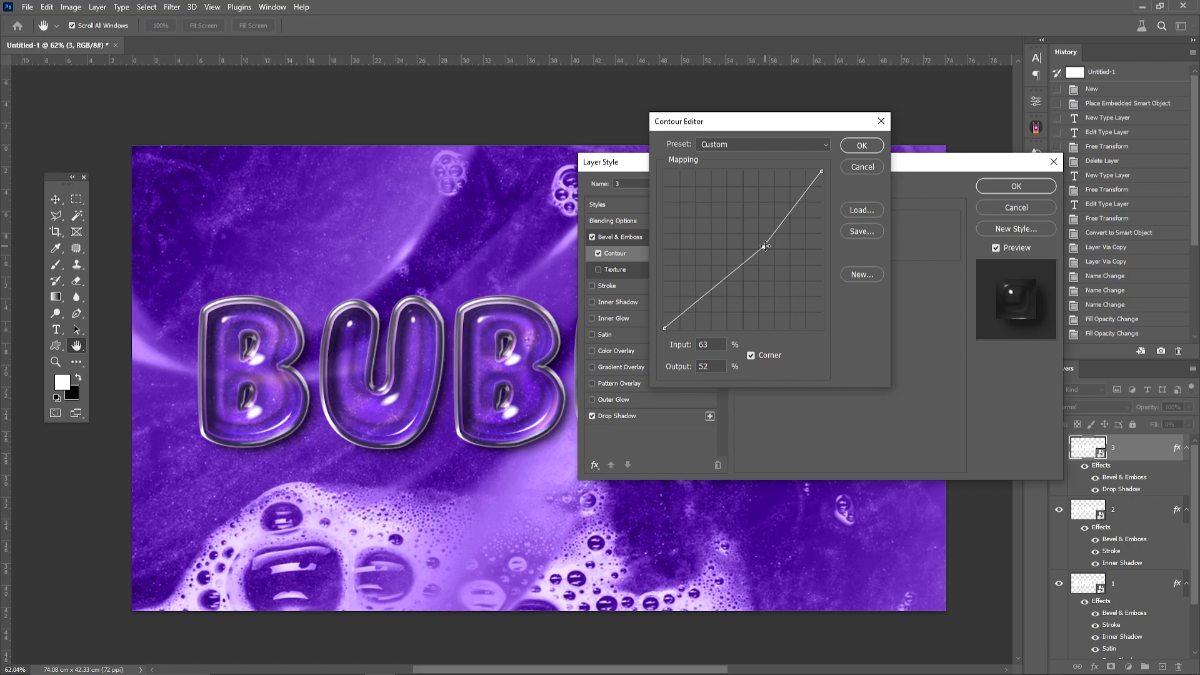
pyautogui.click(852, 142)
pyautogui.click(816, 232)
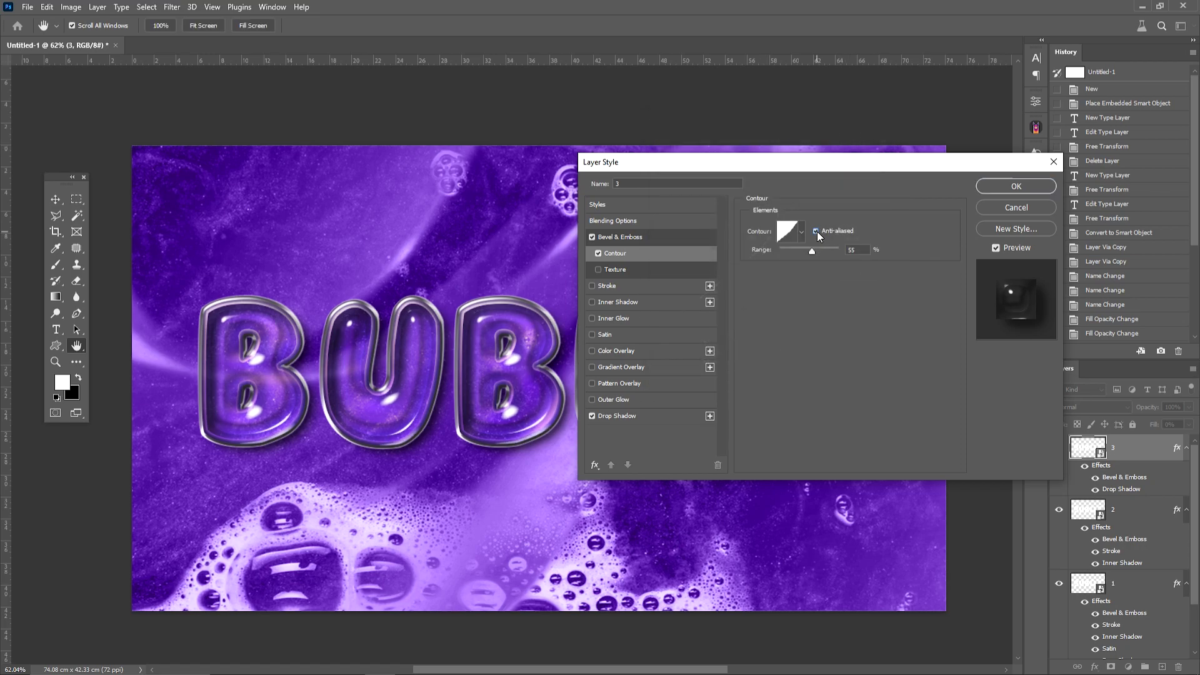
# Enable the Satin effect on layer 3 and set its color to white (ffffff)
pyautogui.click(592, 334)
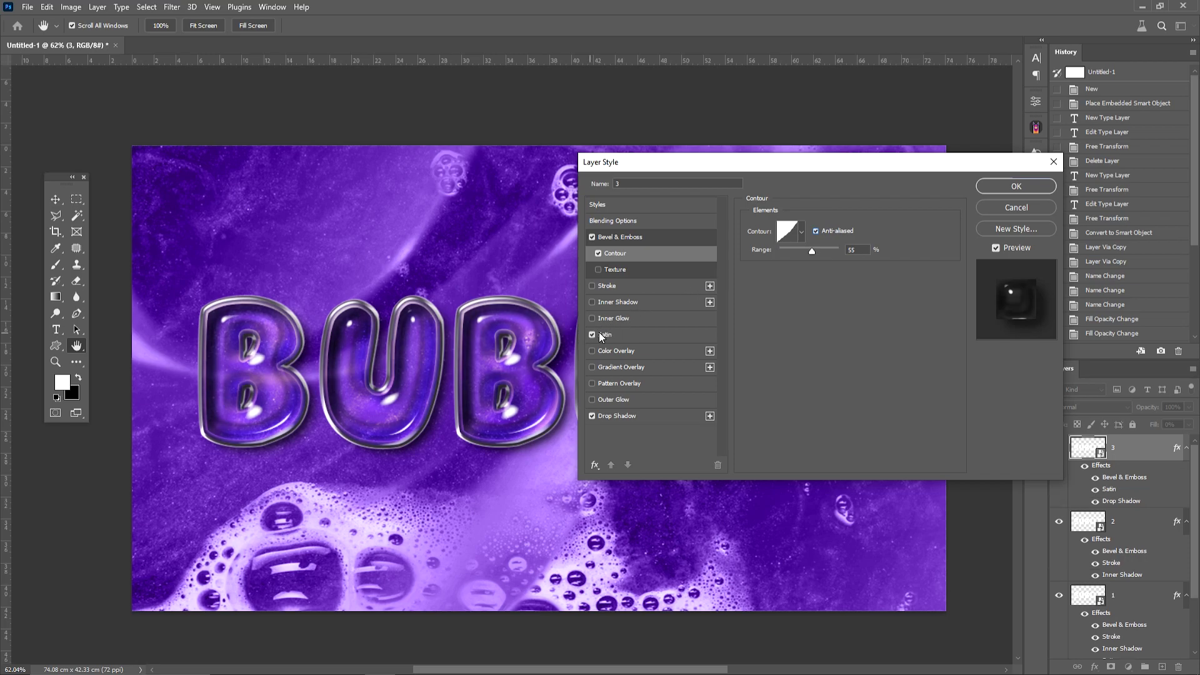
pyautogui.click(611, 334)
pyautogui.click(876, 228)
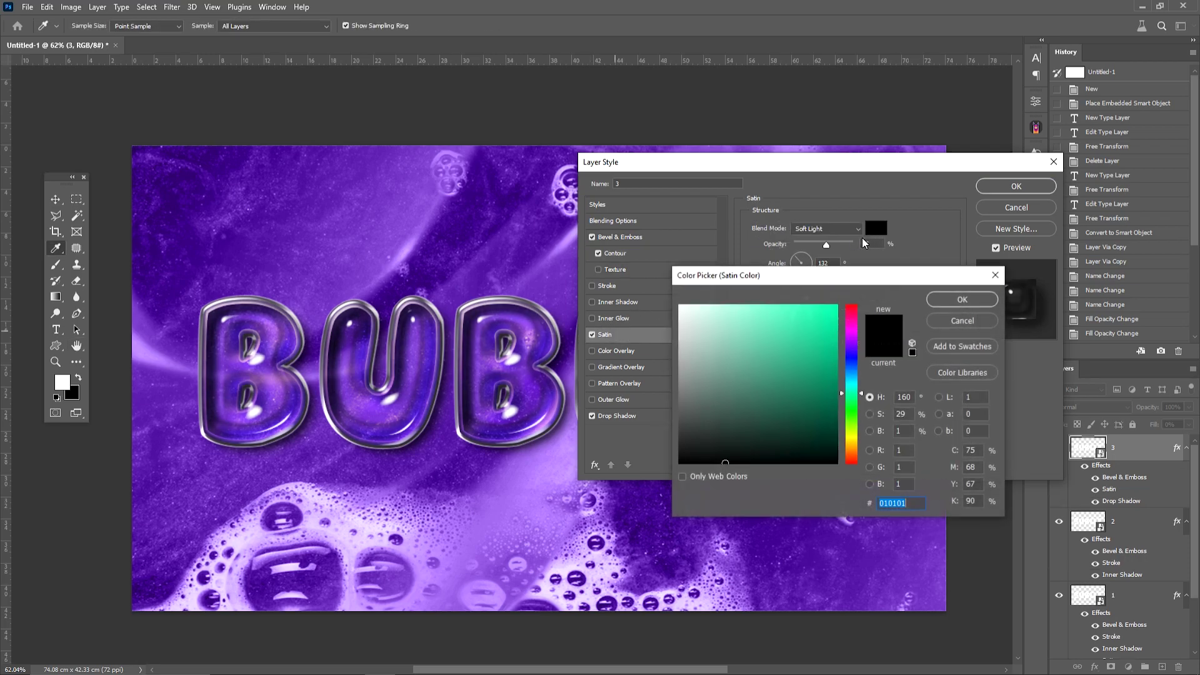
pyautogui.click(701, 305)
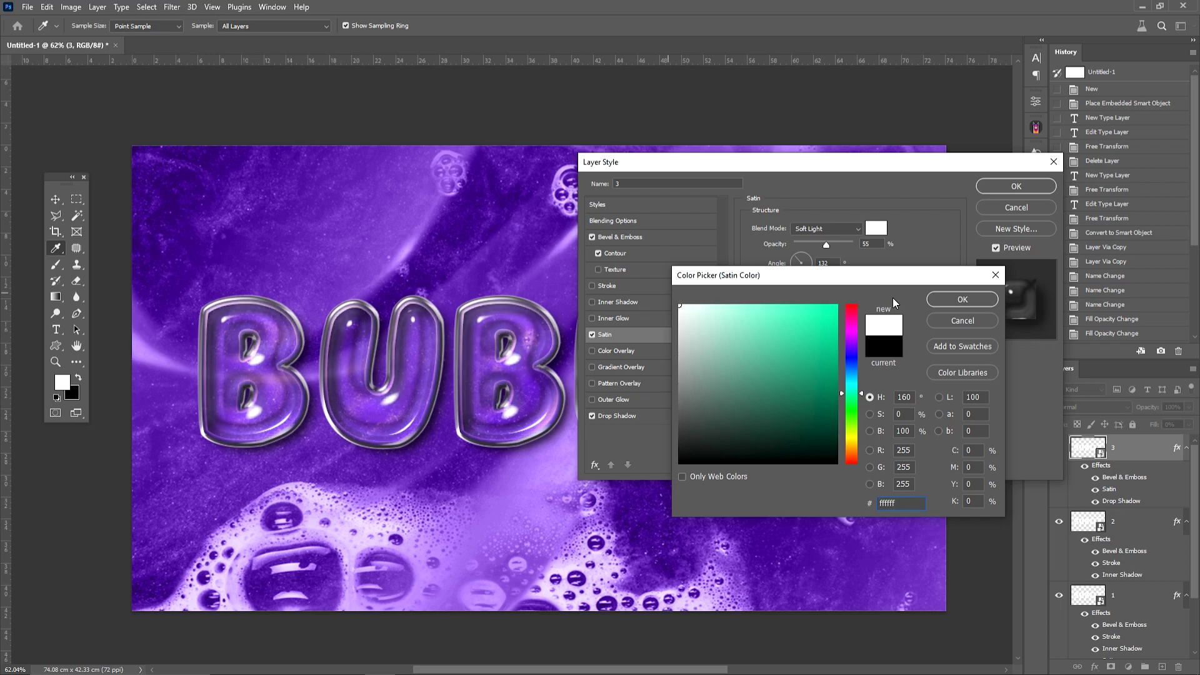
pyautogui.click(950, 300)
# Set the satin's blend mode to Vivid Light and its opacity to 46%, apply the layer style and deselect the layer
pyautogui.click(838, 229)
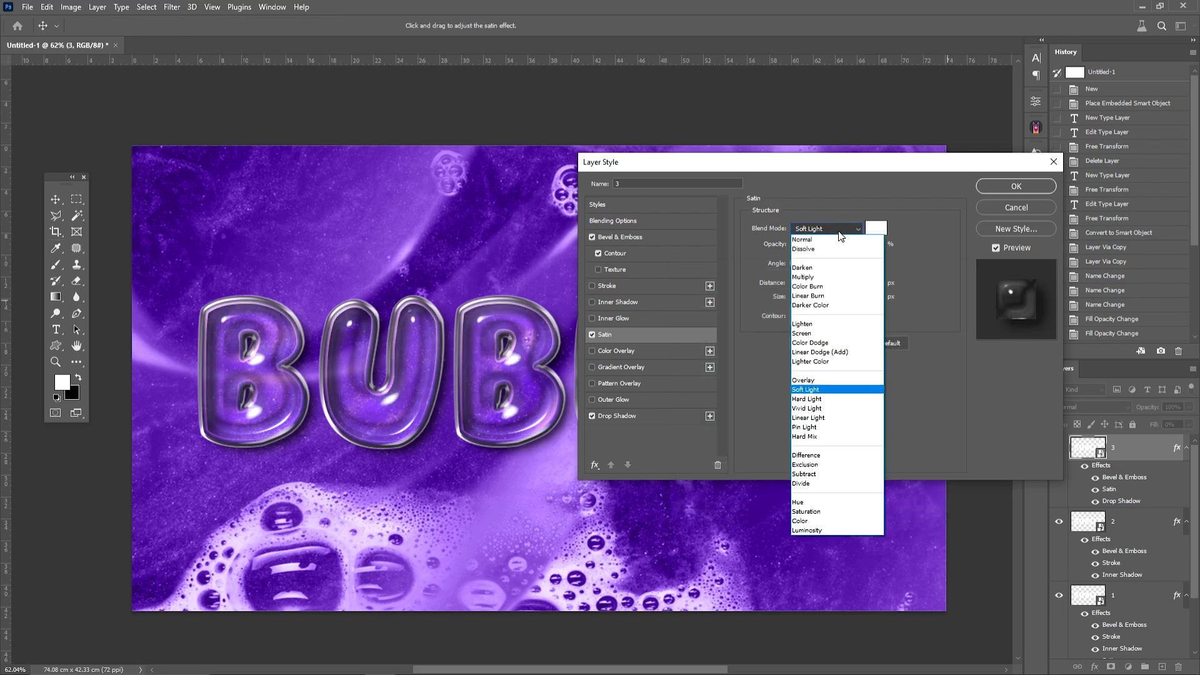
pyautogui.click(815, 409)
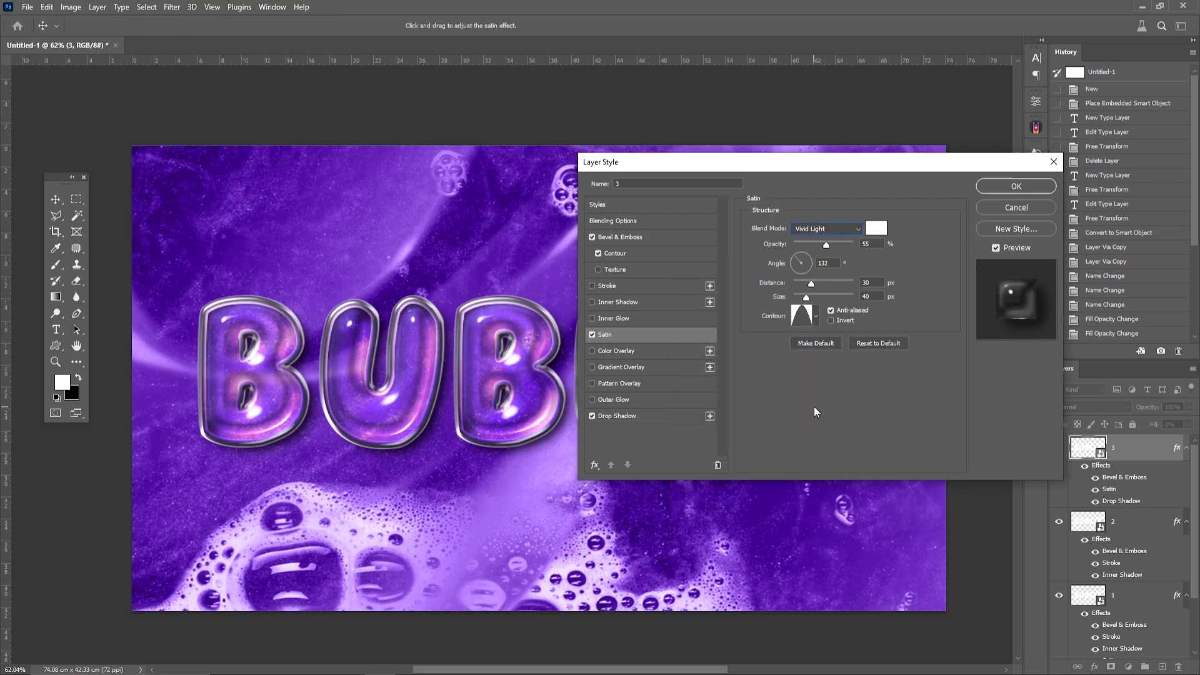
pyautogui.moveTo(832, 243); pyautogui.dragTo(824, 245)
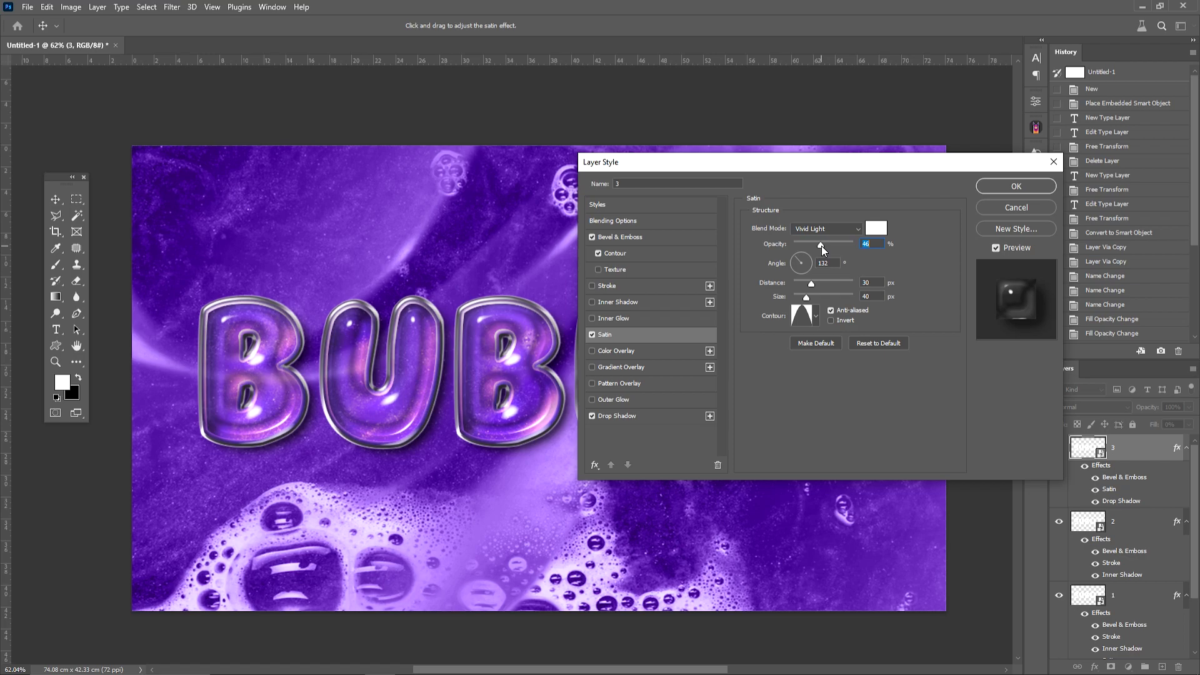
pyautogui.click(1007, 186)
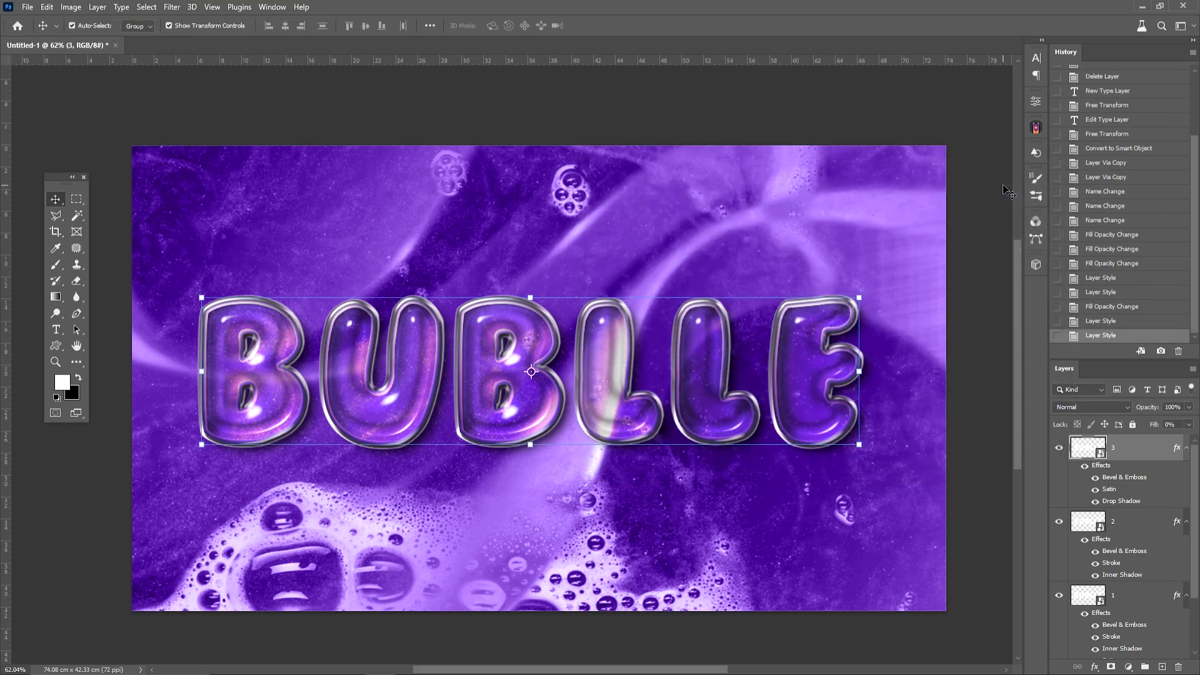
pyautogui.click(997, 325)
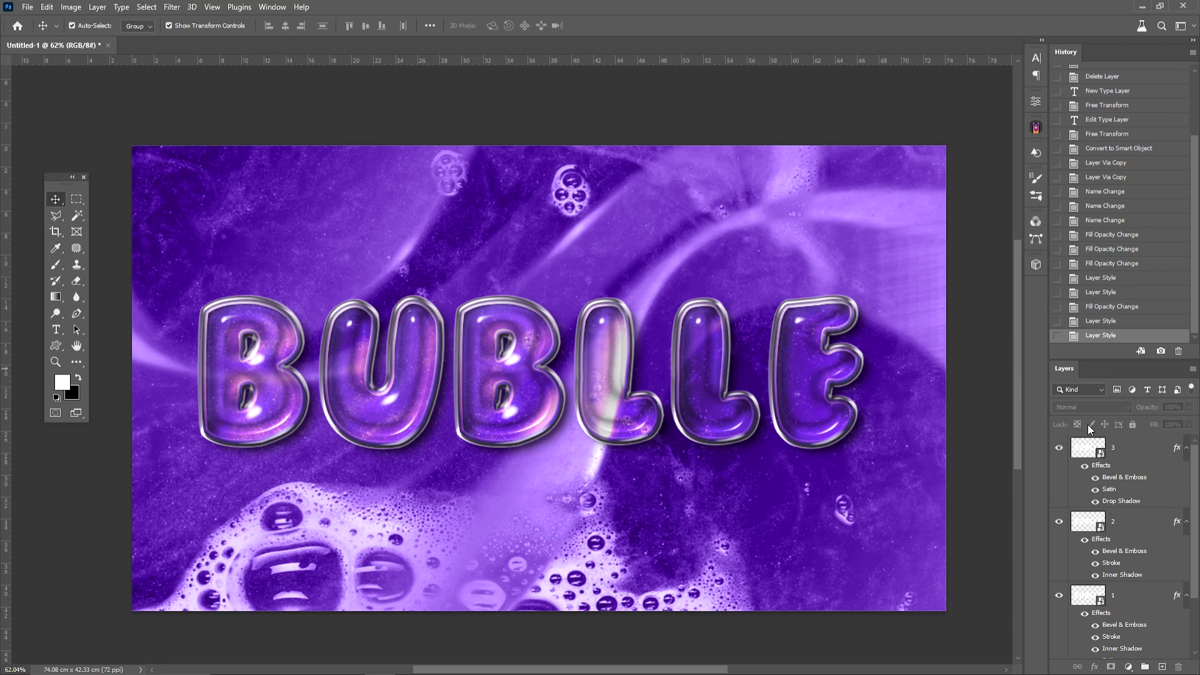
# In layer 3's smart object contents, place the glossy red heart image near the canvas's left end and hide the BUBLLE text layer
pyautogui.doubleClick(1101, 452)
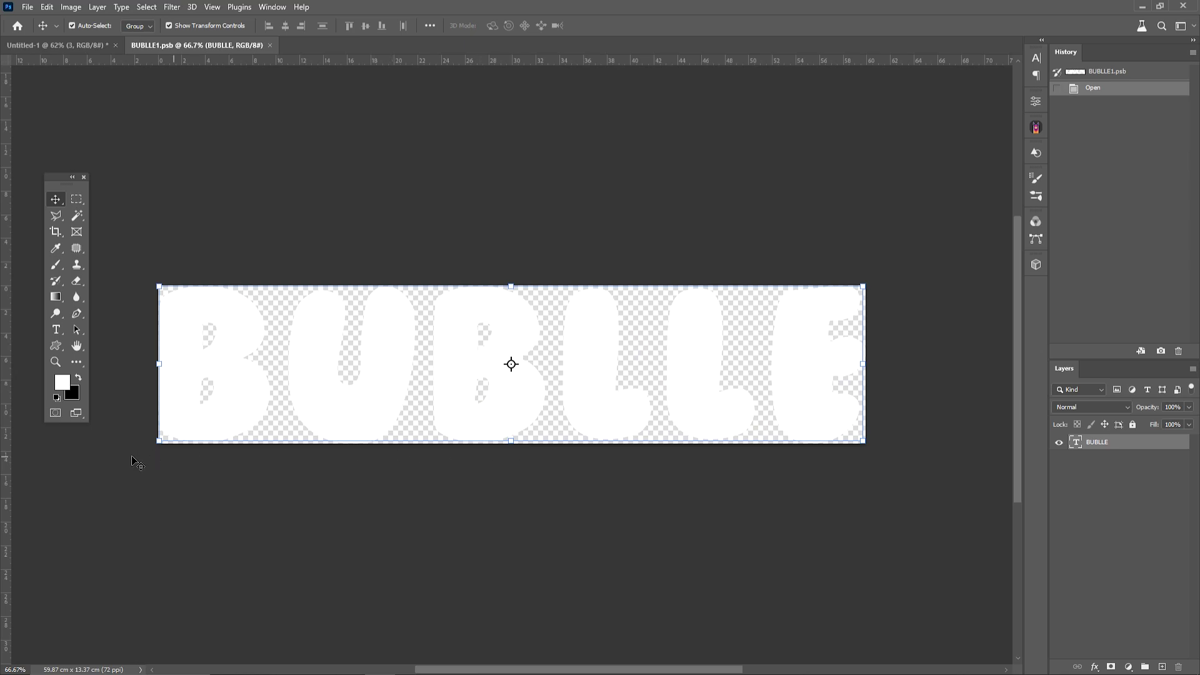
pyautogui.moveTo(0, 375); pyautogui.dragTo(573, 369)
pyautogui.press('Return')
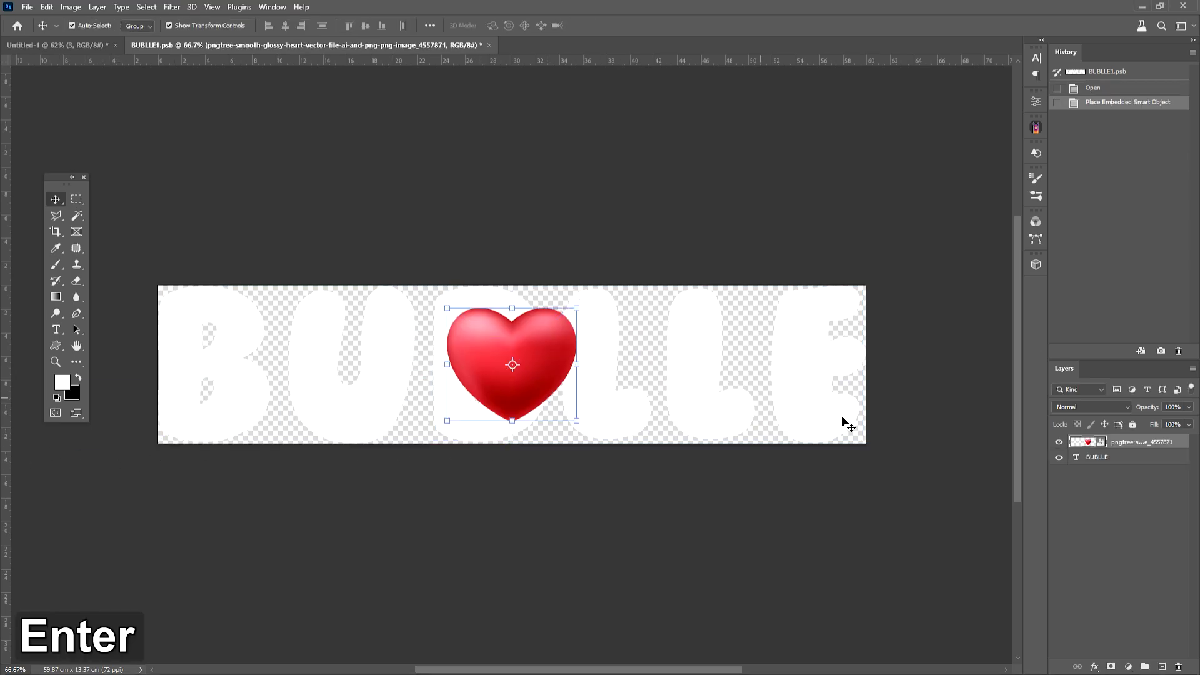
pyautogui.click(1059, 457)
pyautogui.moveTo(553, 368); pyautogui.dragTo(304, 362)
# Place the green tick image to the right of the heart and save the smart object contents, returning to the Untitled-1 document
pyautogui.moveTo(0, 338); pyautogui.dragTo(493, 370)
pyautogui.press('Return')
pyautogui.press('Return')
pyautogui.hotkey('ctrl', 's')
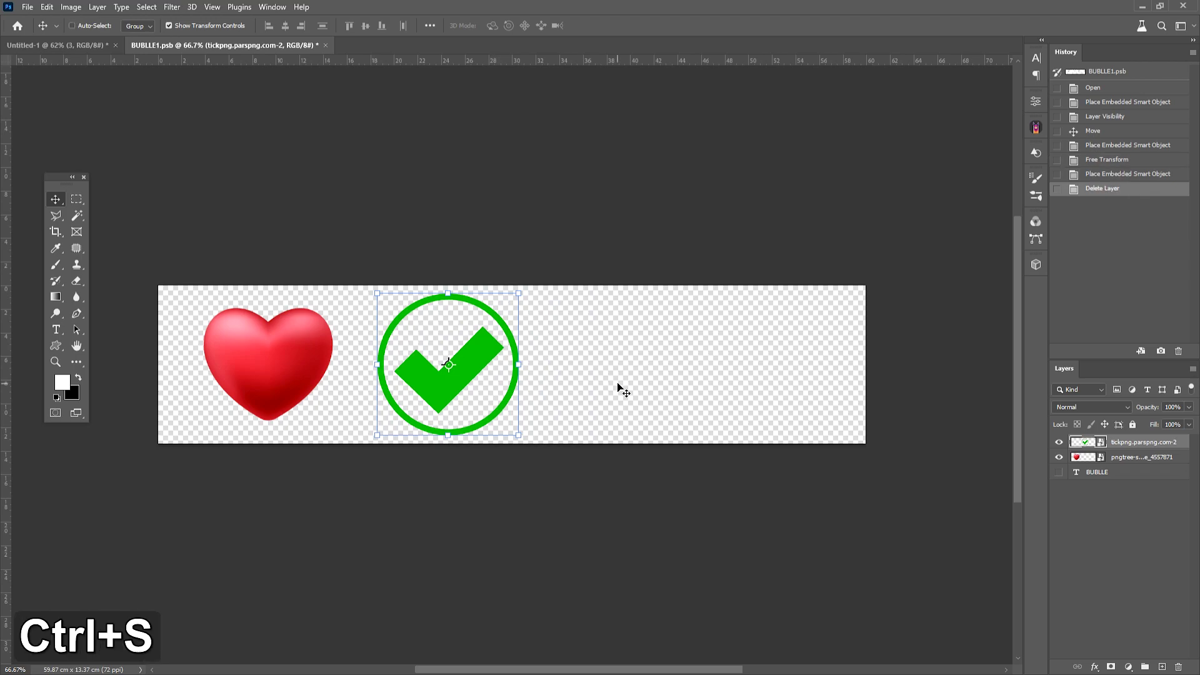
pyautogui.click(94, 45)
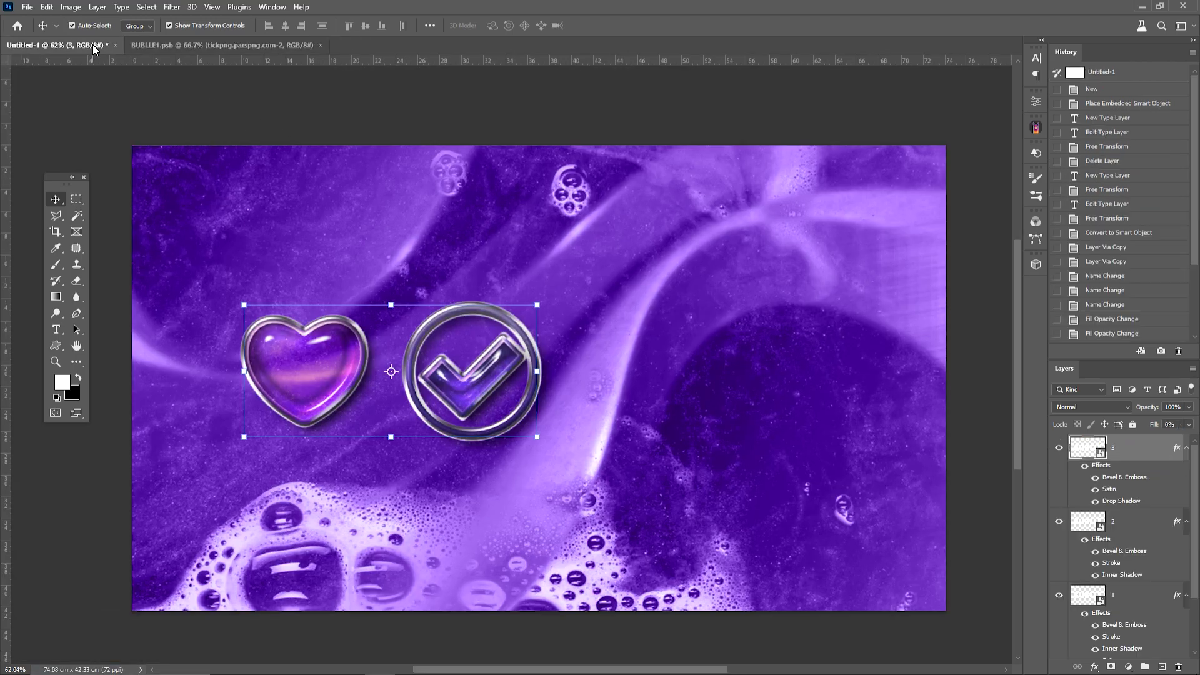